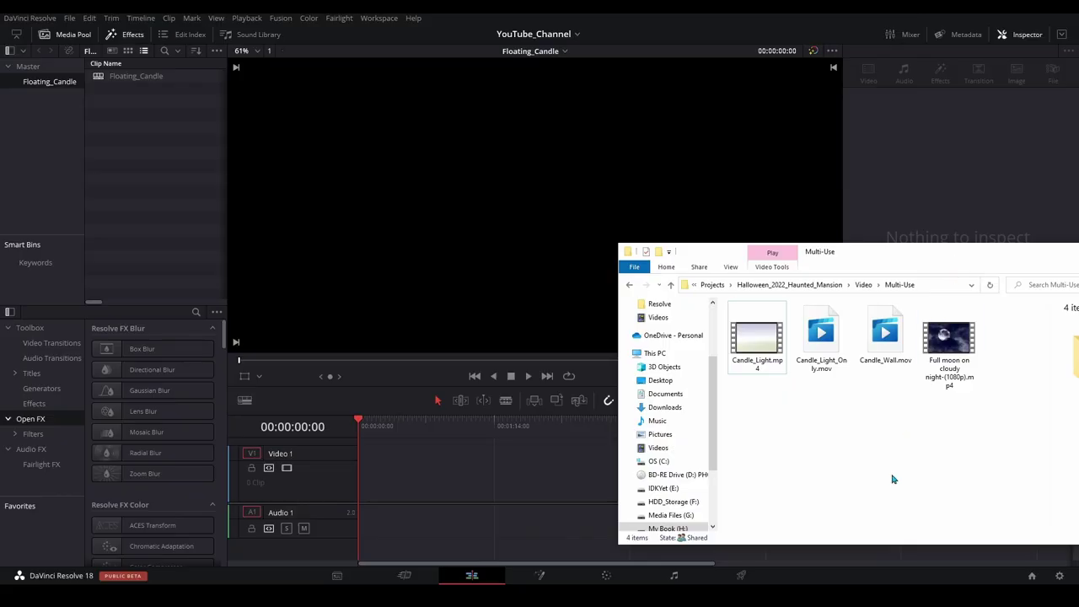
# Add Candle_Light.mp4 to the timeline and cut it where the green footage starts and ends.
pyautogui.moveTo(763, 354); pyautogui.dragTo(371, 489)
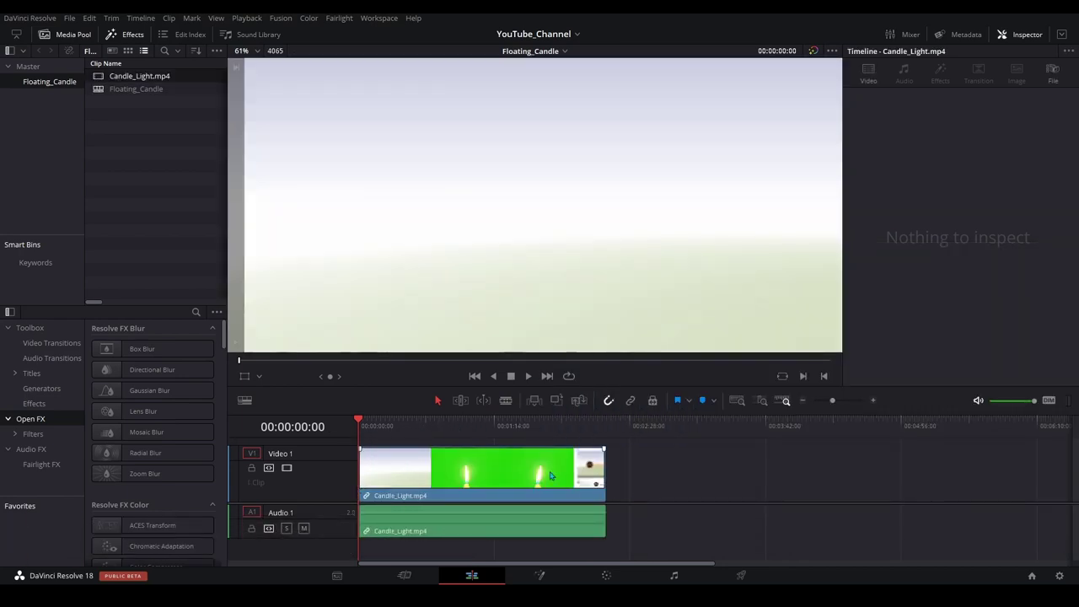
pyautogui.moveTo(374, 425); pyautogui.dragTo(384, 427)
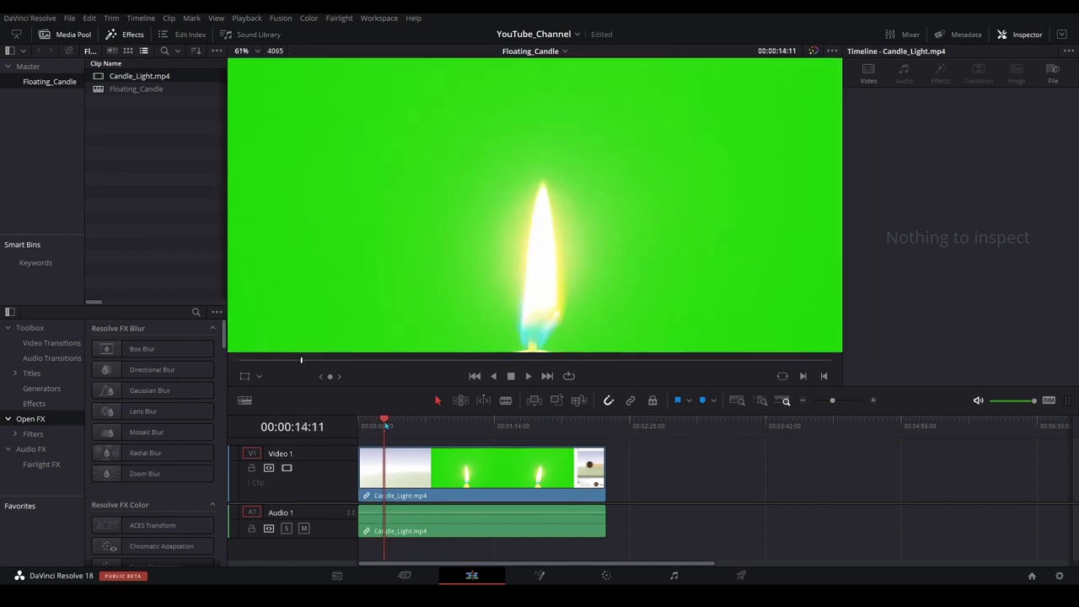
pyautogui.hotkey('ctrl', 'b')
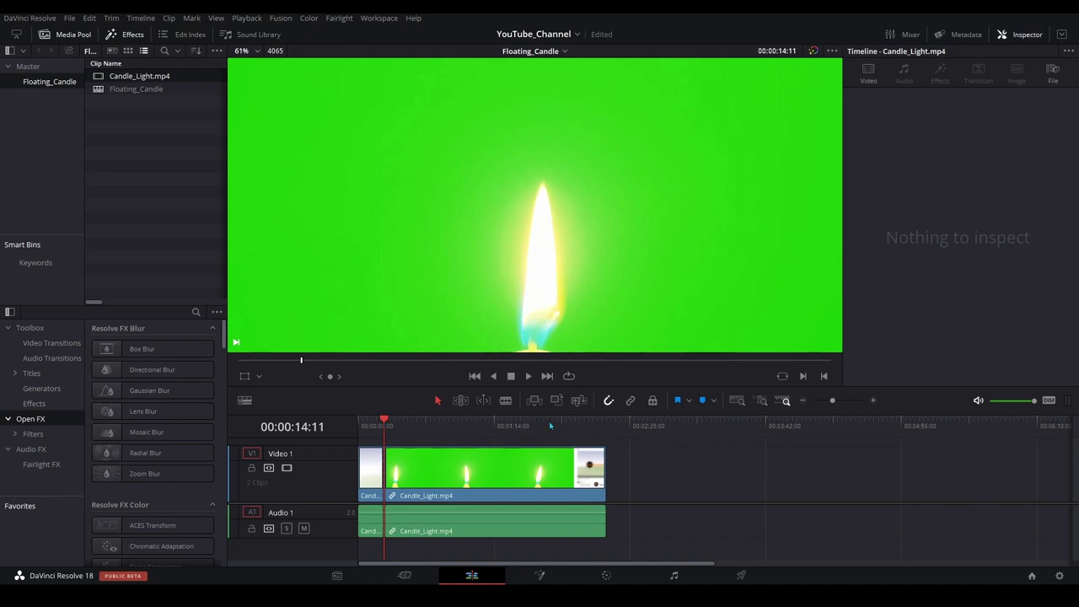
pyautogui.moveTo(572, 421); pyautogui.dragTo(590, 427)
pyautogui.hotkey('ctrl', 'b')
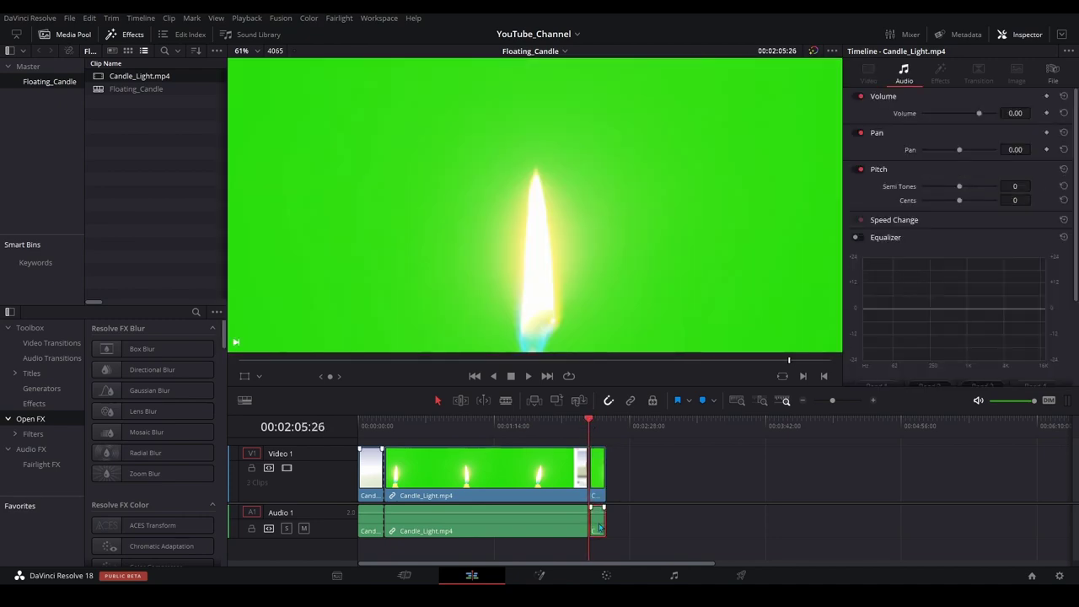
# Ripple delete the unwanted head and tail pieces, leaving one candle clip.
pyautogui.keyDown('ctrl'); pyautogui.click(369, 479); pyautogui.keyUp('ctrl')
pyautogui.keyDown('ctrl'); pyautogui.click(370, 526); pyautogui.keyUp('ctrl')
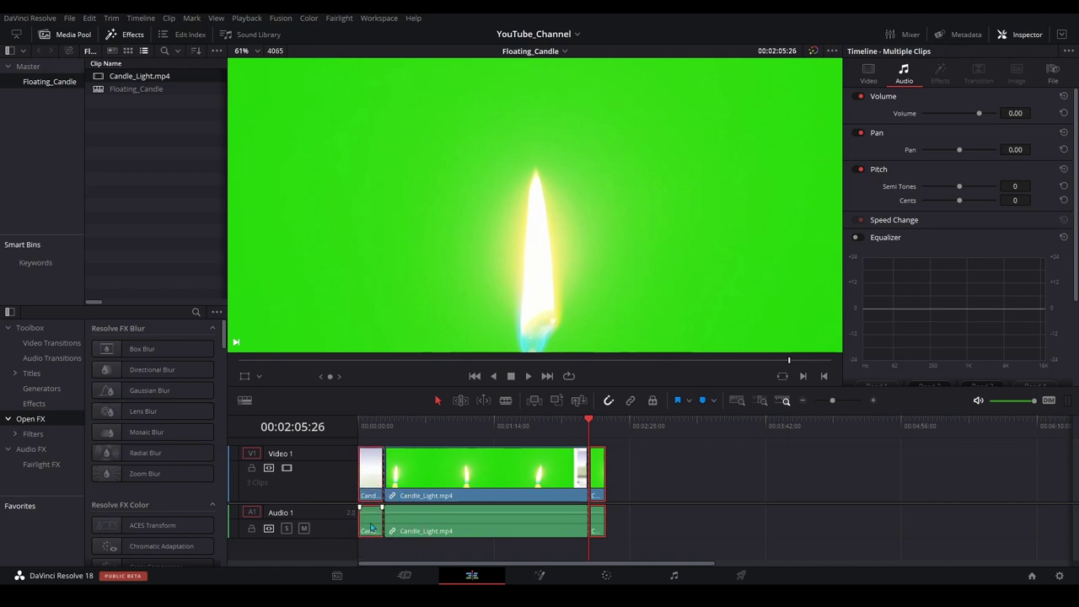
pyautogui.press('Delete')
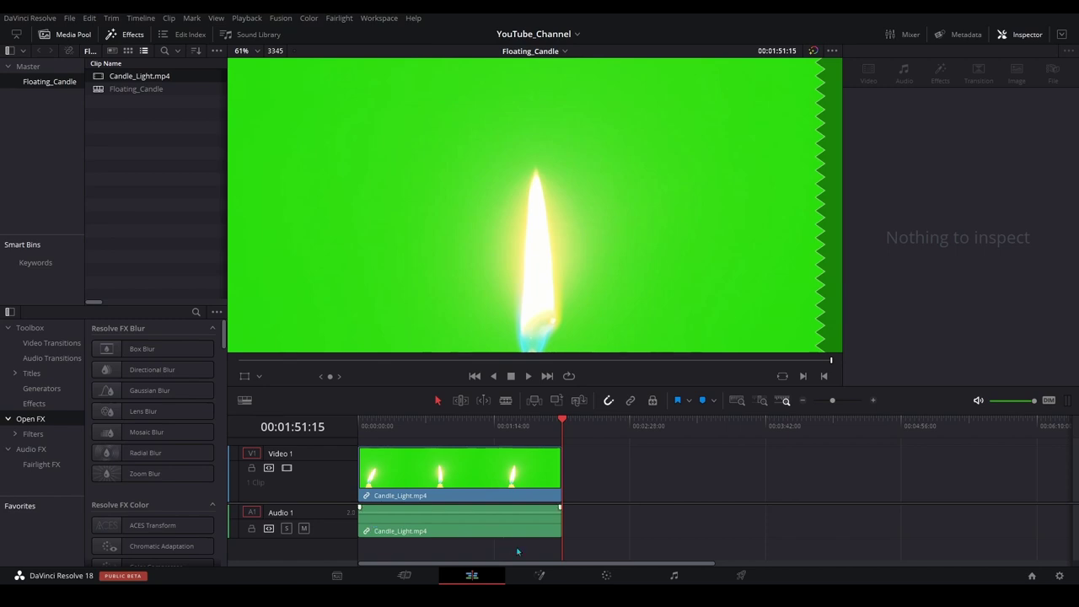
# In Fusion, insert a Delta Keyer between MediaIn1 and MediaOut1 and sample the screen green as Background Color.
pyautogui.click(541, 575)
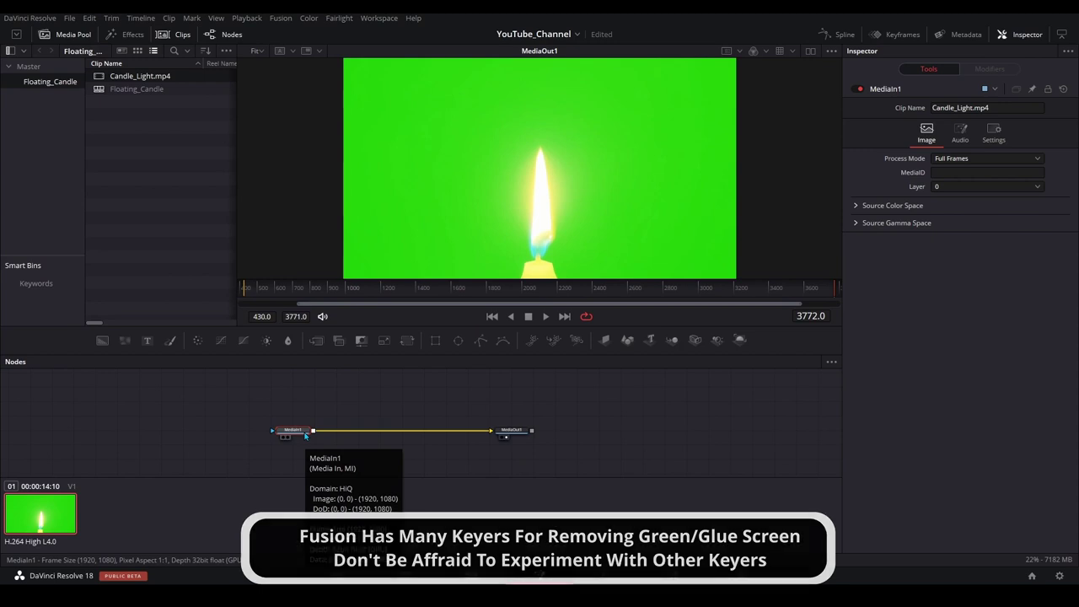
pyautogui.hotkey('shift', 'space')
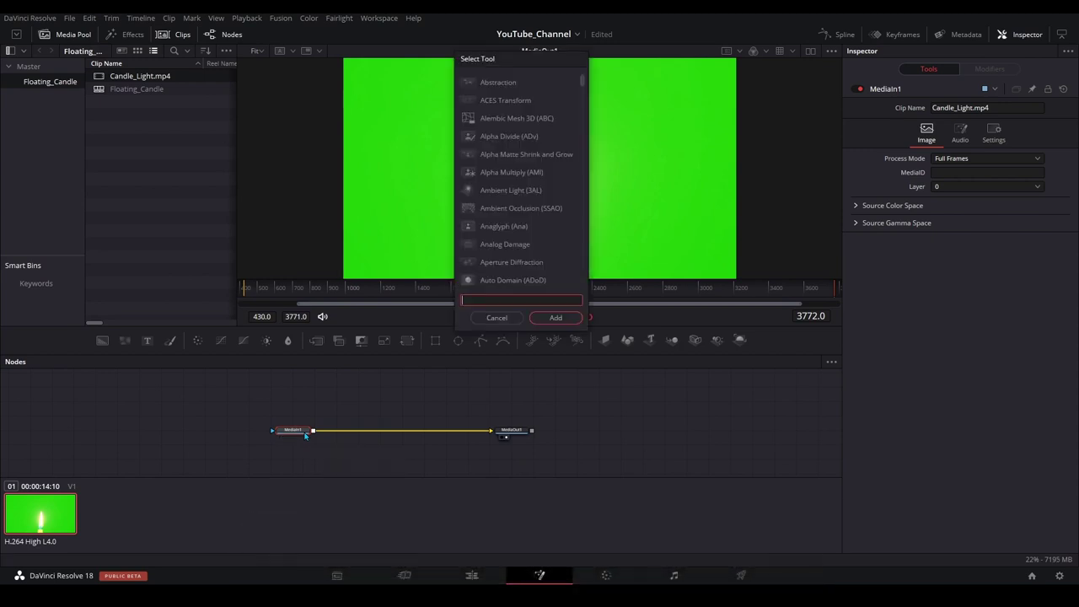
pyautogui.write('key')
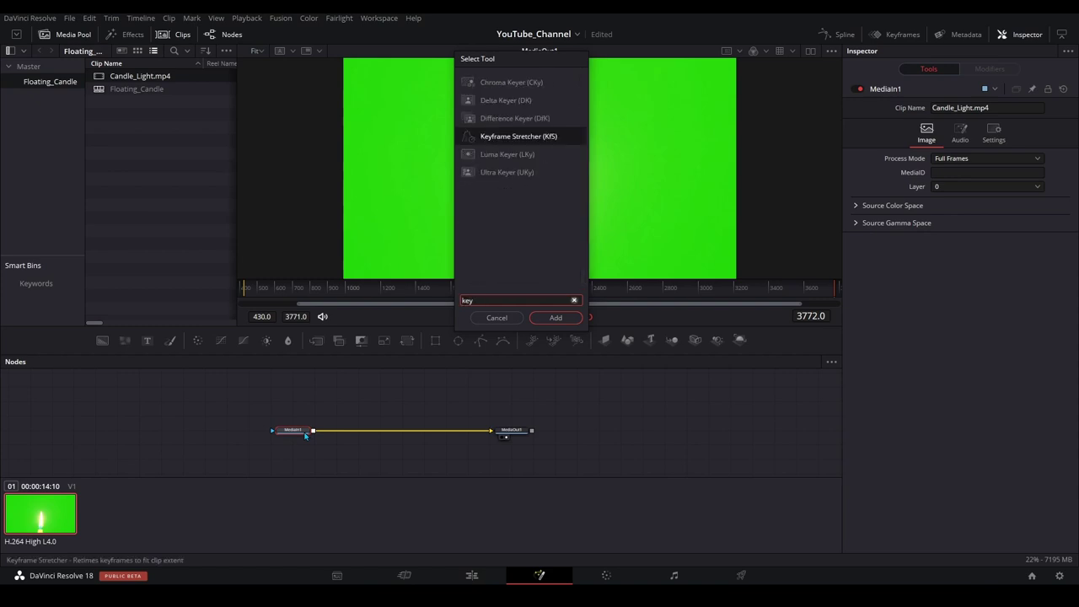
pyautogui.click(499, 101)
pyautogui.click(555, 319)
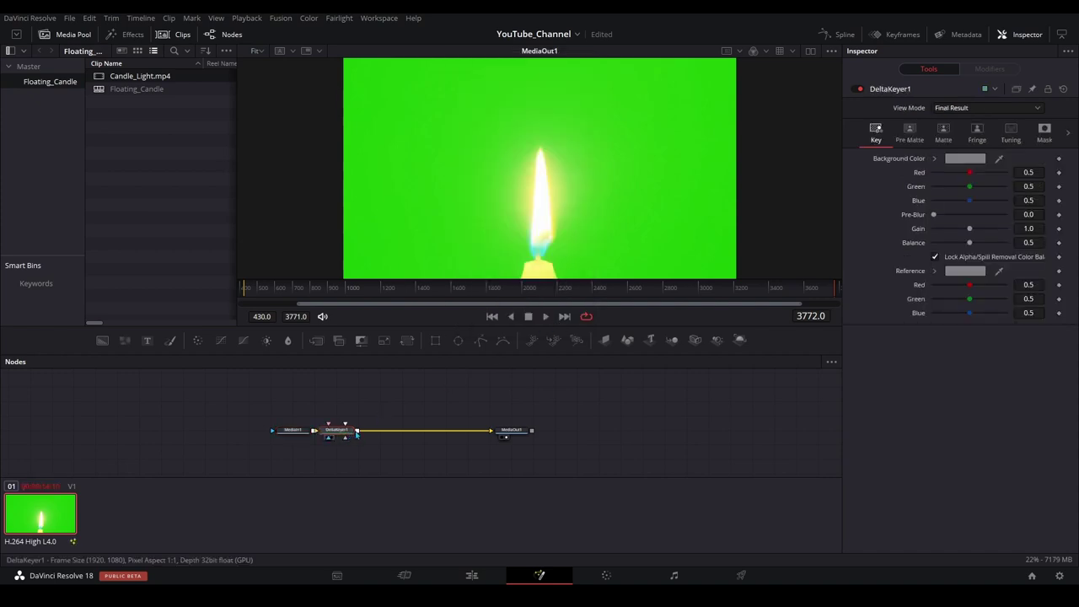
pyautogui.moveTo(344, 435); pyautogui.dragTo(410, 435)
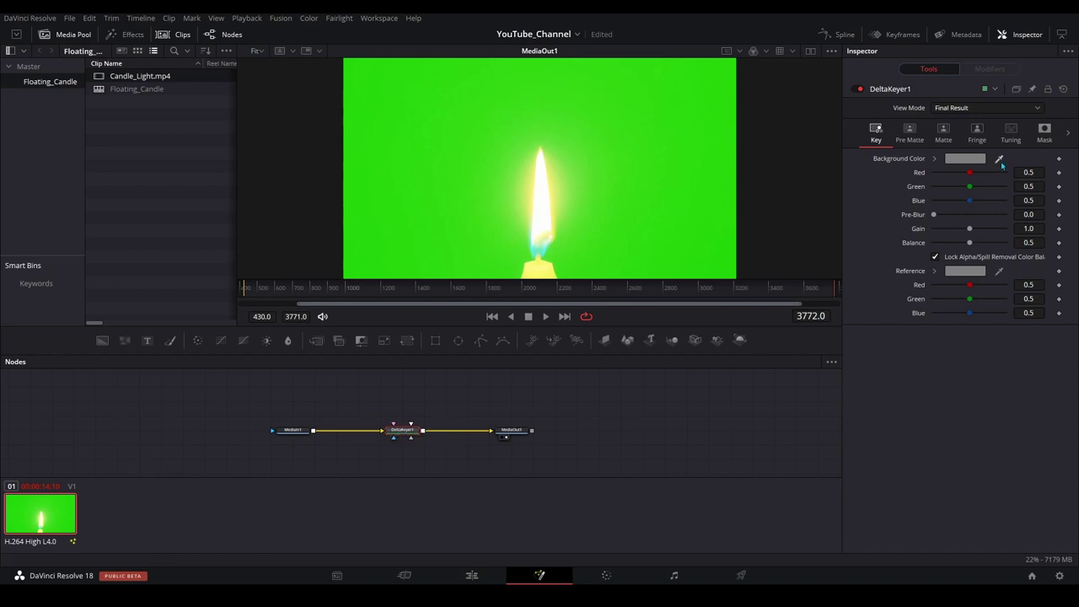
pyautogui.moveTo(1001, 161); pyautogui.dragTo(684, 153)
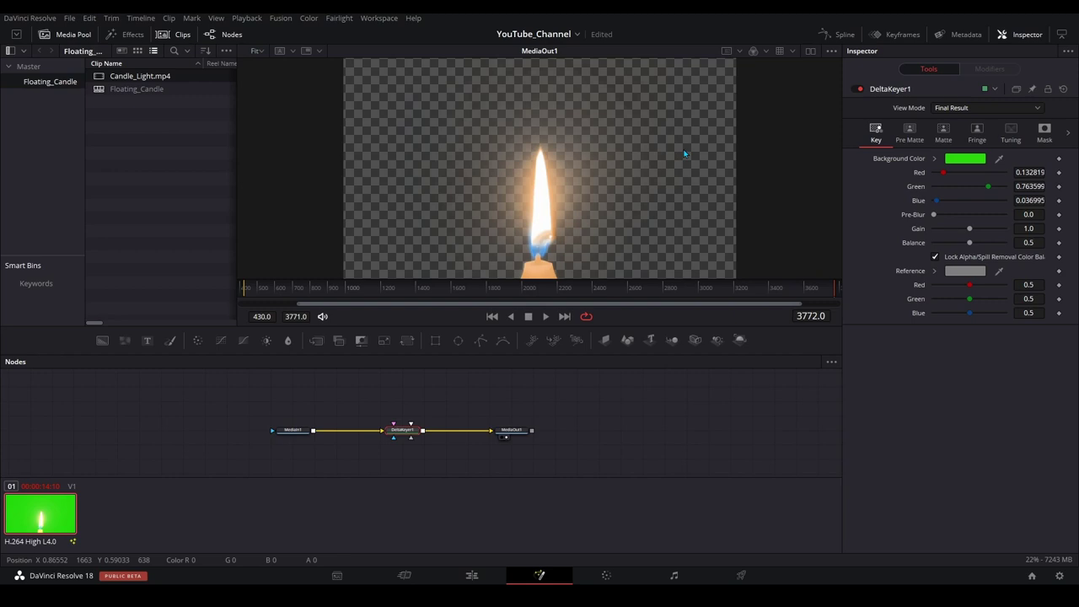
# Add an Ellipse node and move MediaOut1 right to make room.
pyautogui.click(638, 397)
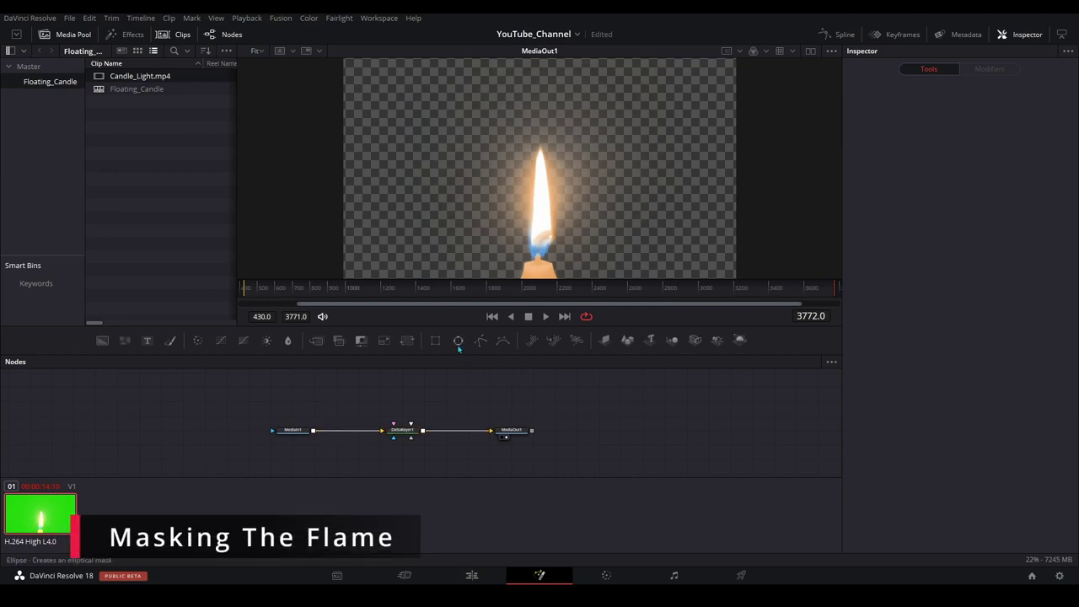
pyautogui.moveTo(458, 341); pyautogui.dragTo(295, 388)
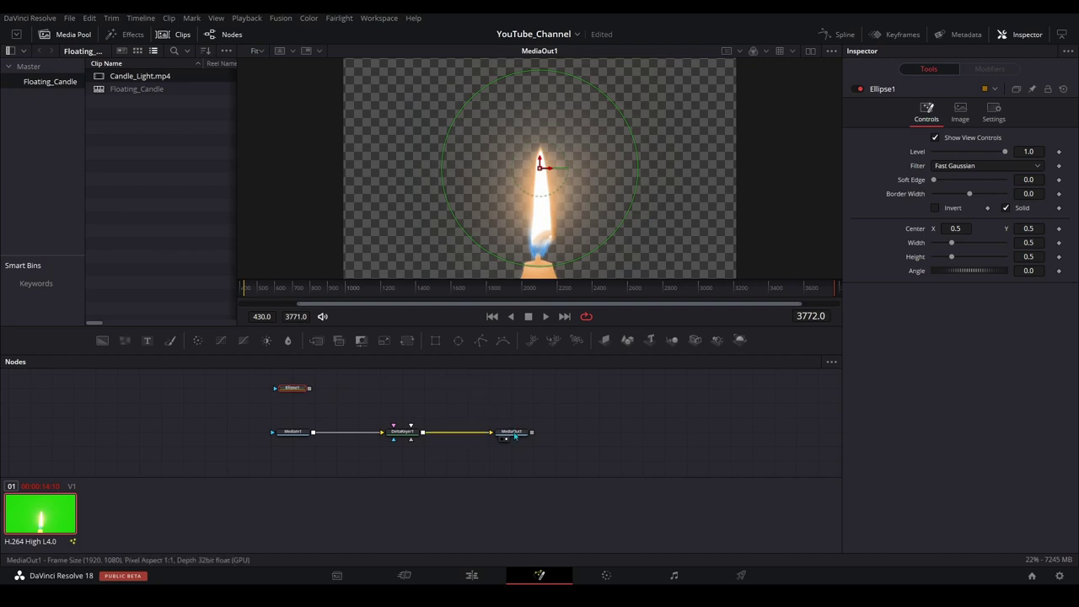
pyautogui.moveTo(538, 433); pyautogui.dragTo(671, 433)
# Insert Merge1 after DeltaKeyer1 with the keyed candle feeding its foreground.
pyautogui.click(409, 434)
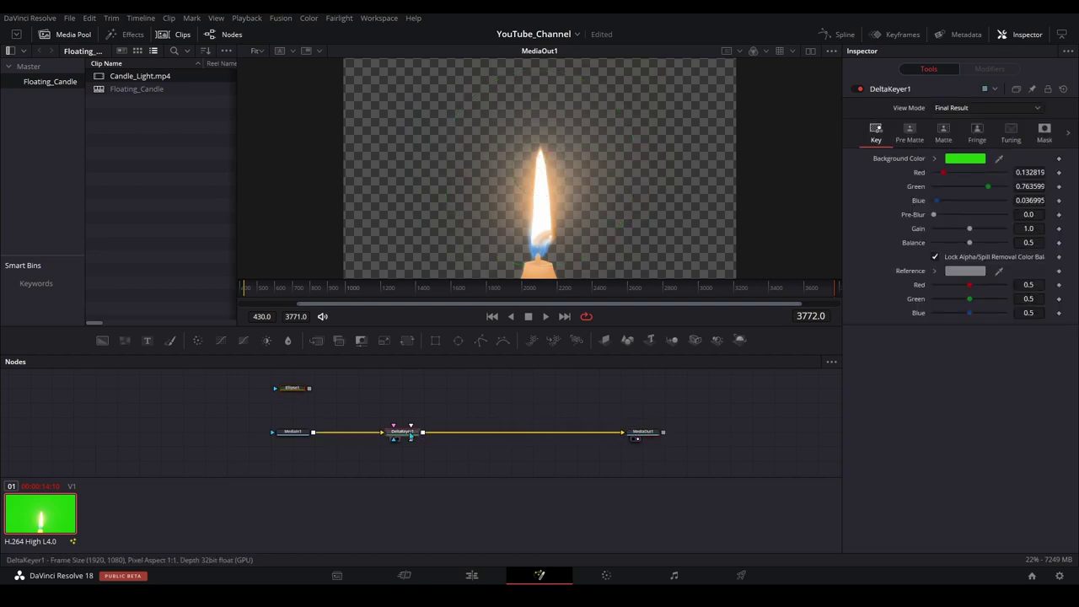
pyautogui.click(317, 341)
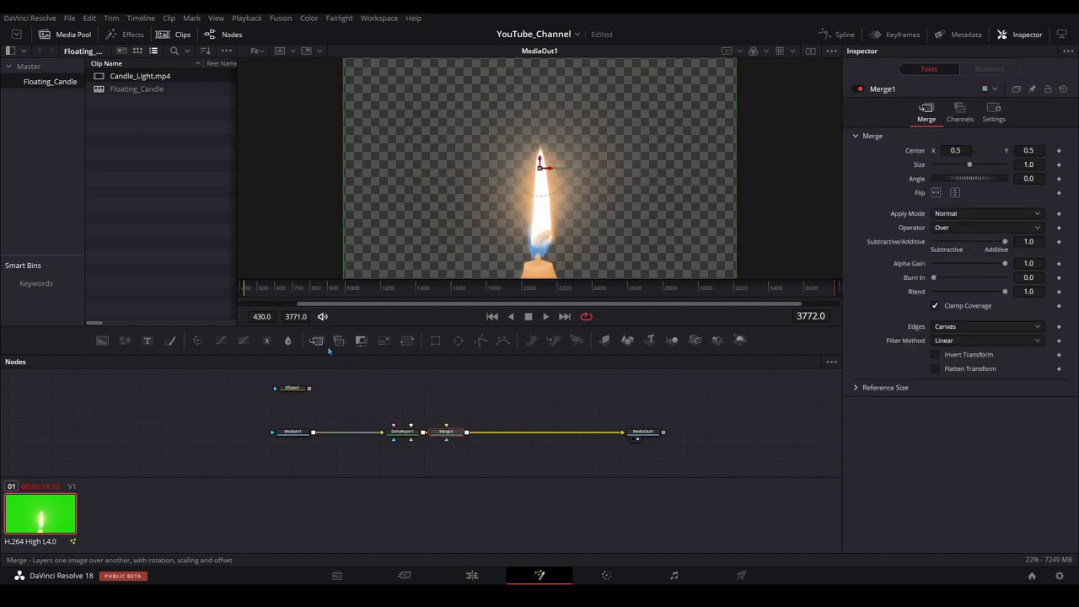
pyautogui.moveTo(453, 441); pyautogui.dragTo(511, 436)
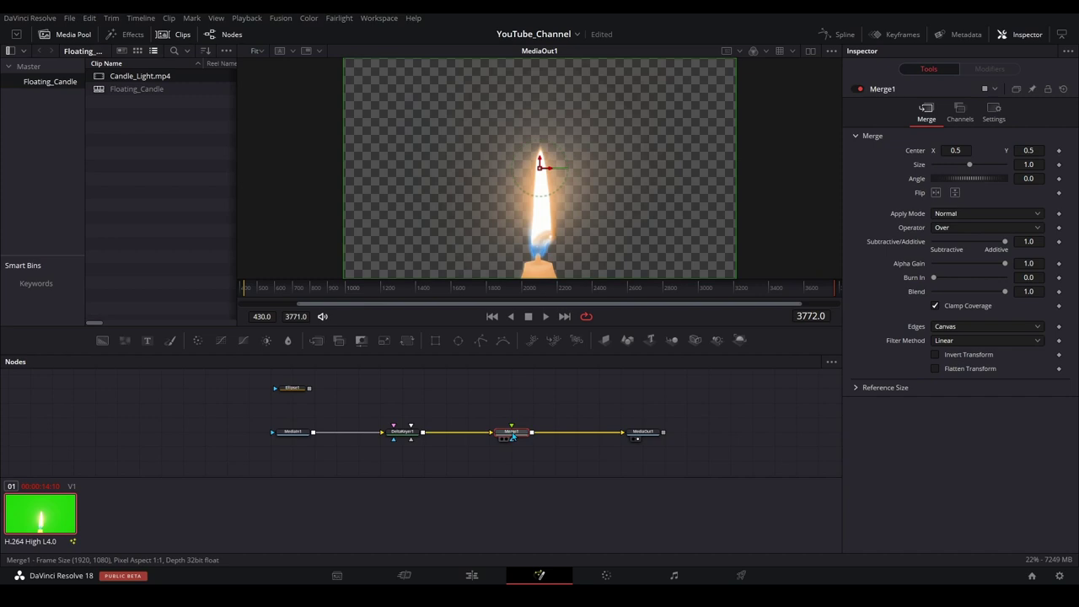
pyautogui.moveTo(492, 433); pyautogui.dragTo(512, 427)
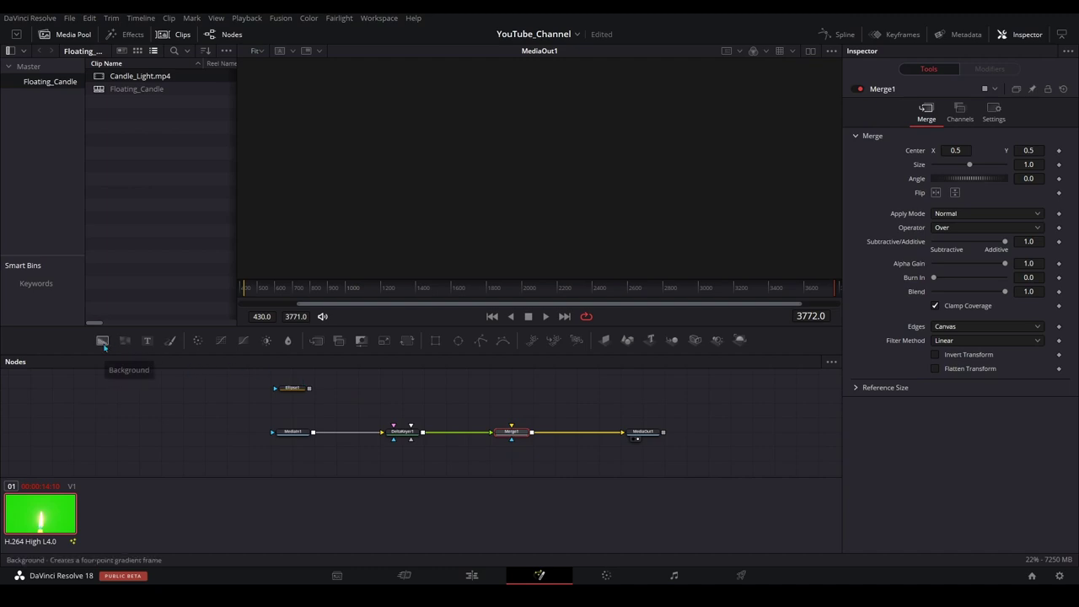
# Feed a Background node with Alpha 0 into Merge1's background and connect Ellipse1 as Merge1's mask.
pyautogui.moveTo(102, 341); pyautogui.dragTo(396, 396)
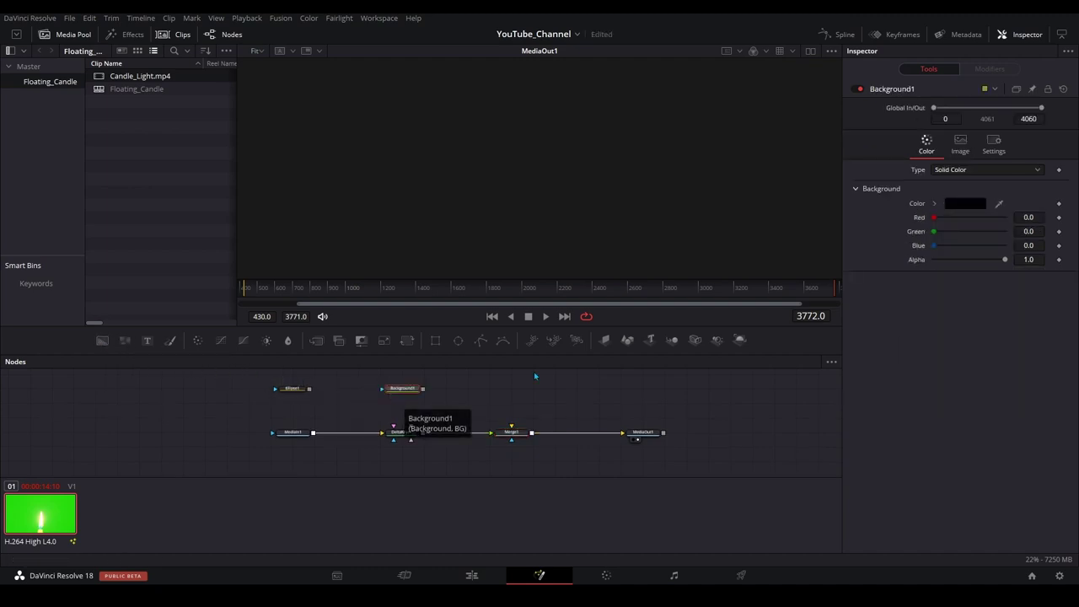
pyautogui.moveTo(1004, 261); pyautogui.dragTo(932, 261)
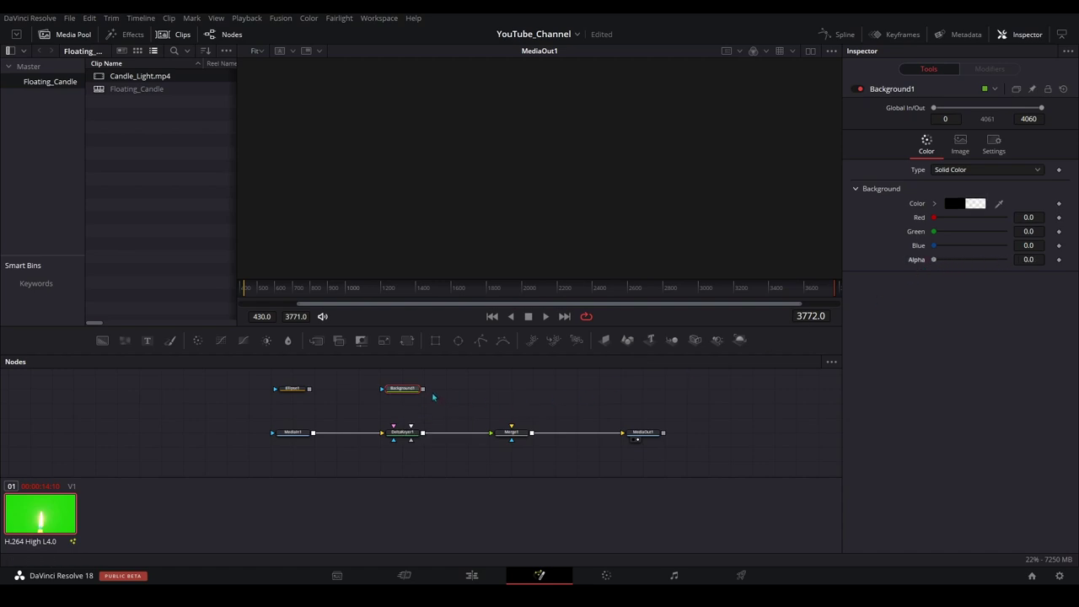
pyautogui.moveTo(422, 389); pyautogui.dragTo(511, 430)
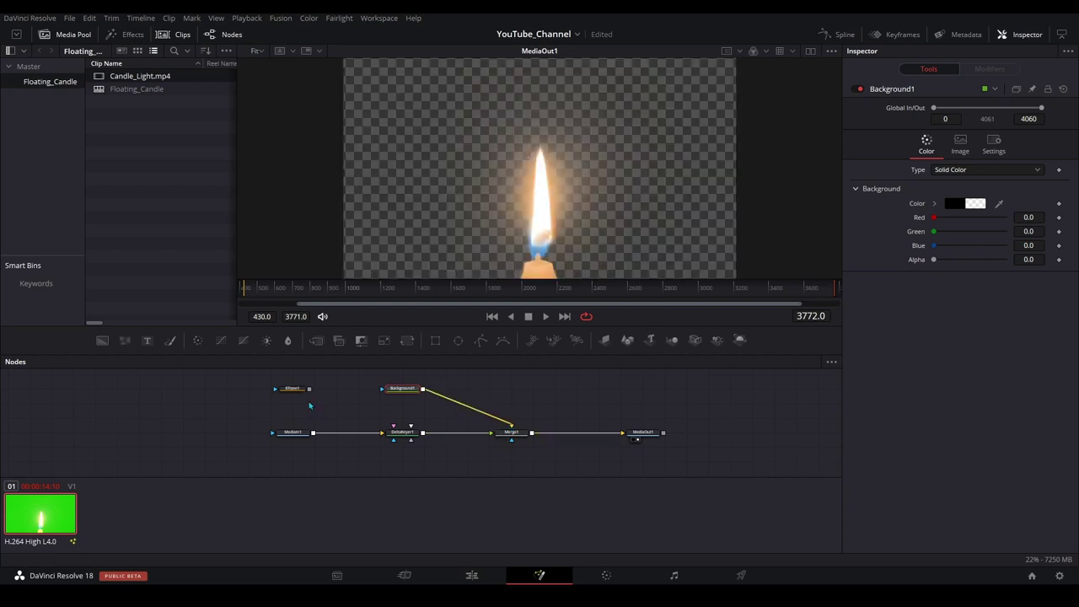
pyautogui.moveTo(295, 393); pyautogui.dragTo(518, 438)
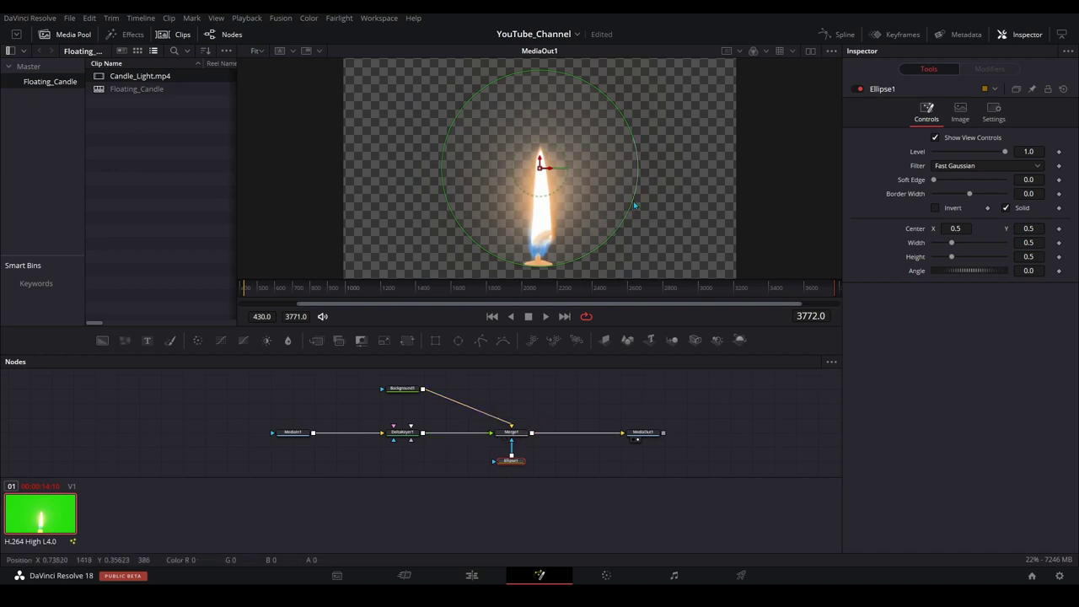
# Narrow and raise the Ellipse1 mask into a tall oval with a 0.0189 soft edge.
pyautogui.moveTo(634, 200); pyautogui.dragTo(589, 205)
pyautogui.moveTo(540, 170); pyautogui.dragTo(539, 157)
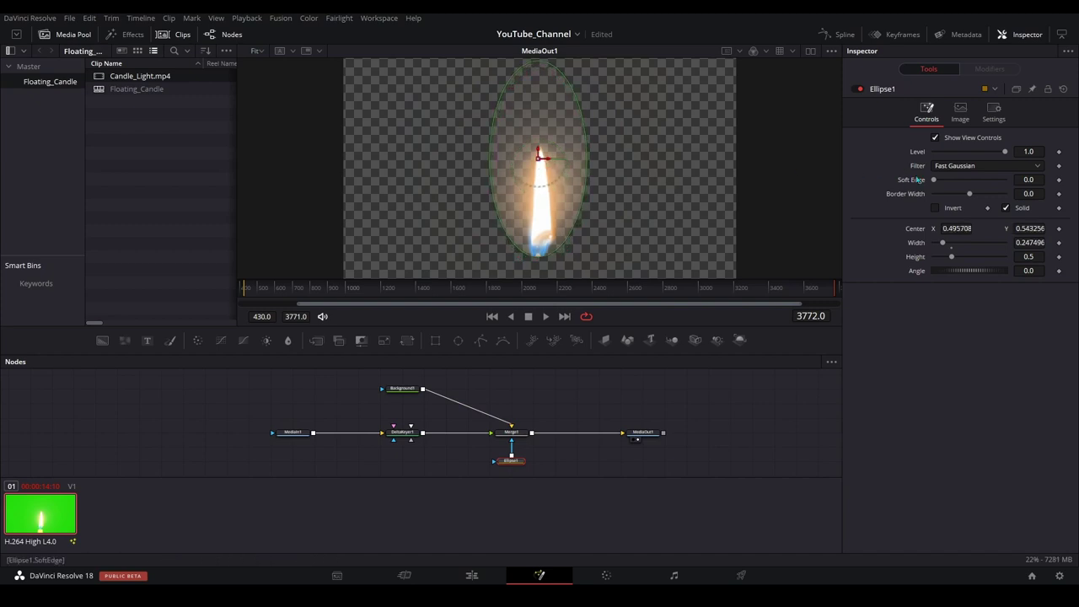
pyautogui.moveTo(933, 180); pyautogui.dragTo(941, 182)
# Back on the Edit page, play the keyed candle from the start to check transparency.
pyautogui.click(472, 576)
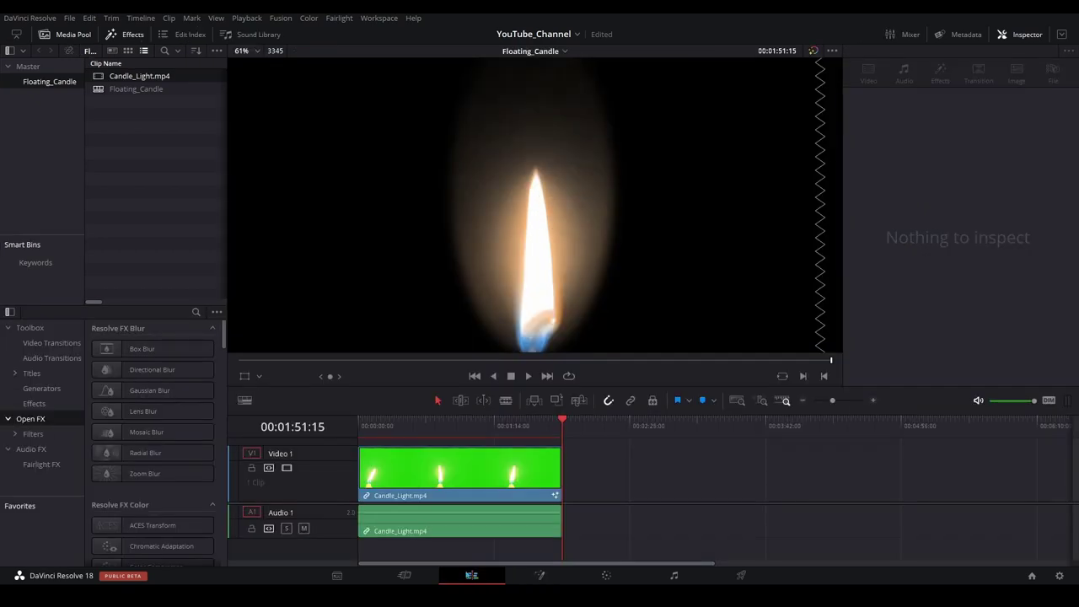
pyautogui.click(360, 424)
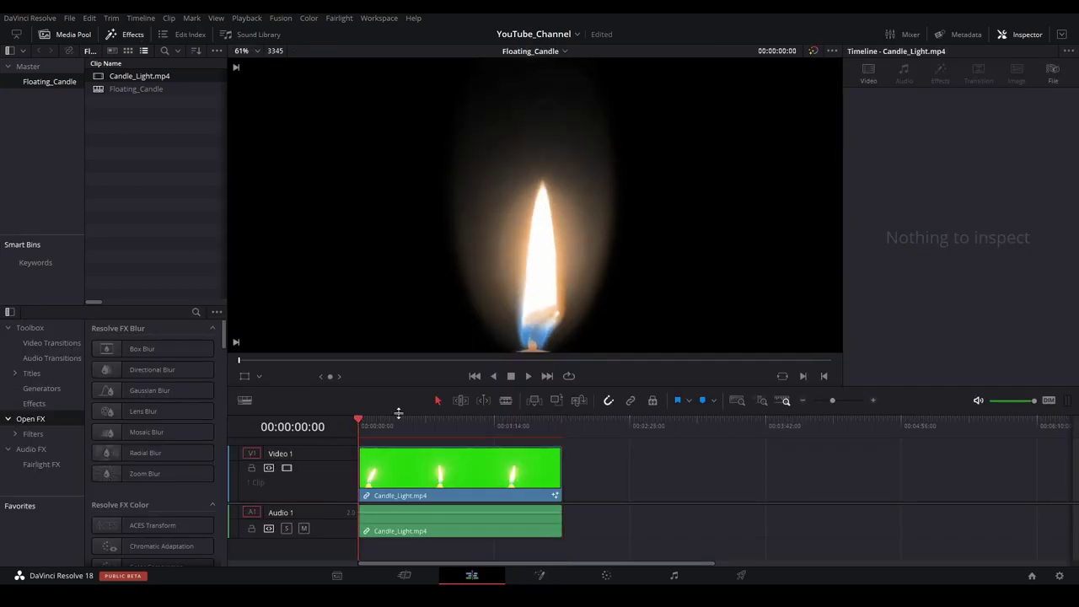
pyautogui.click(530, 376)
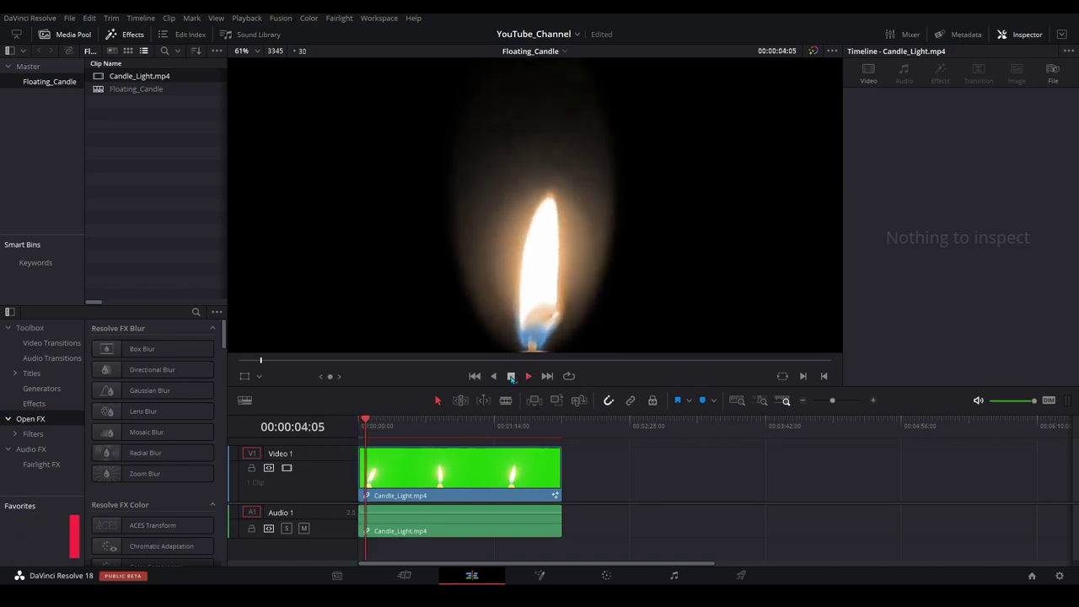
pyautogui.click(511, 377)
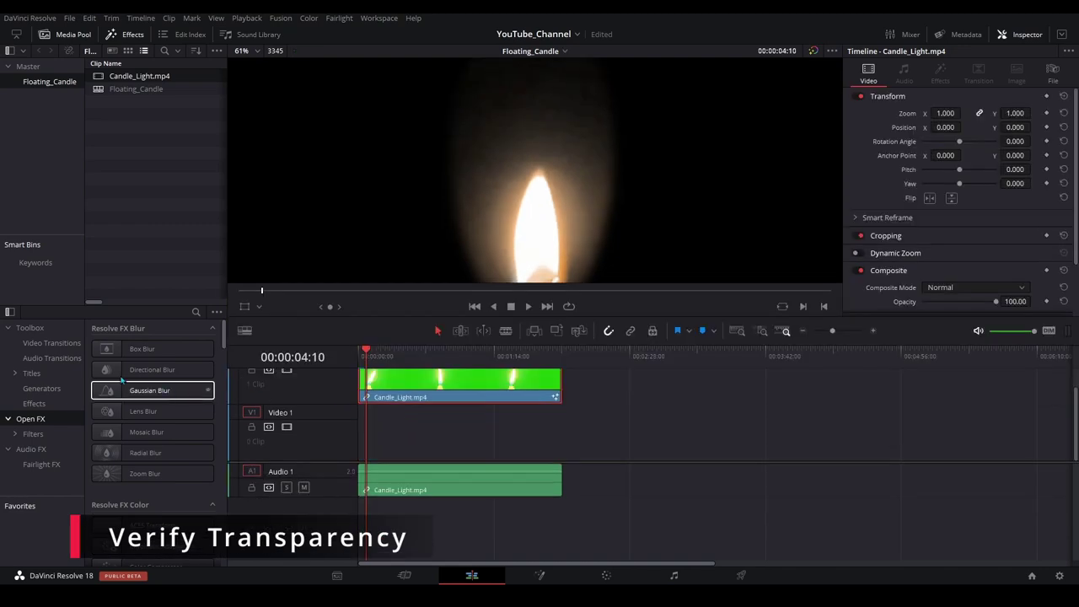
# Place a Solid Color generator beneath the candle clip and lengthen it to match.
pyautogui.click(56, 388)
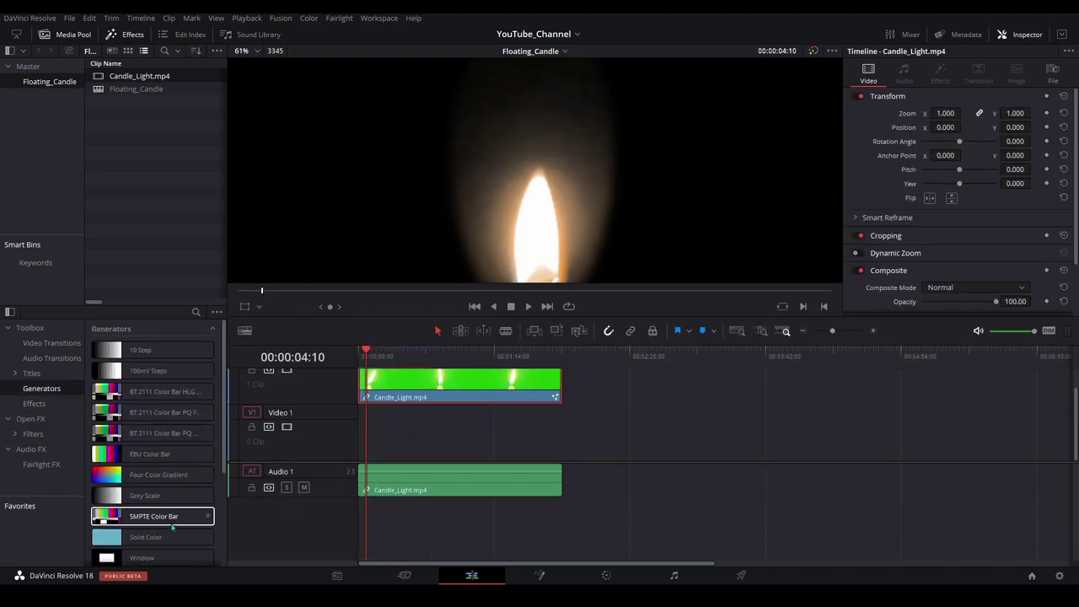
pyautogui.moveTo(168, 538); pyautogui.dragTo(364, 439)
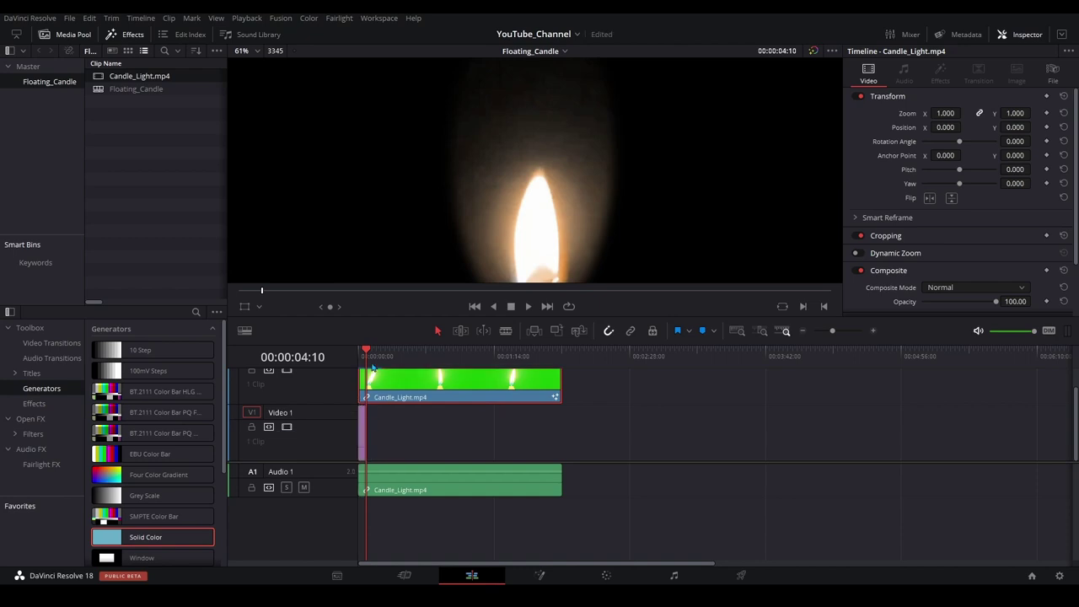
pyautogui.click(361, 428)
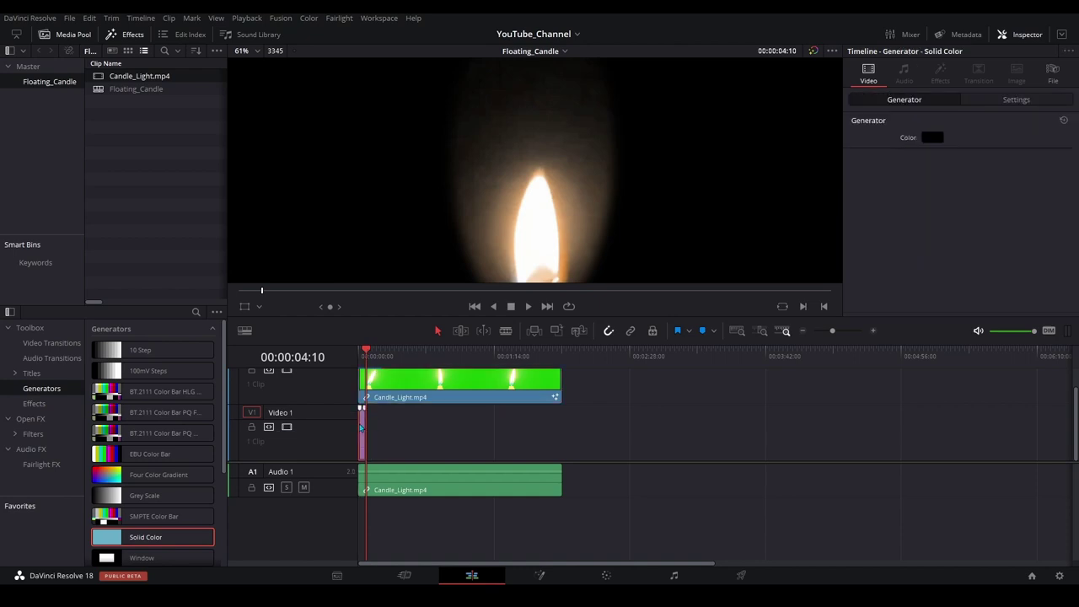
pyautogui.moveTo(832, 336); pyautogui.dragTo(840, 334)
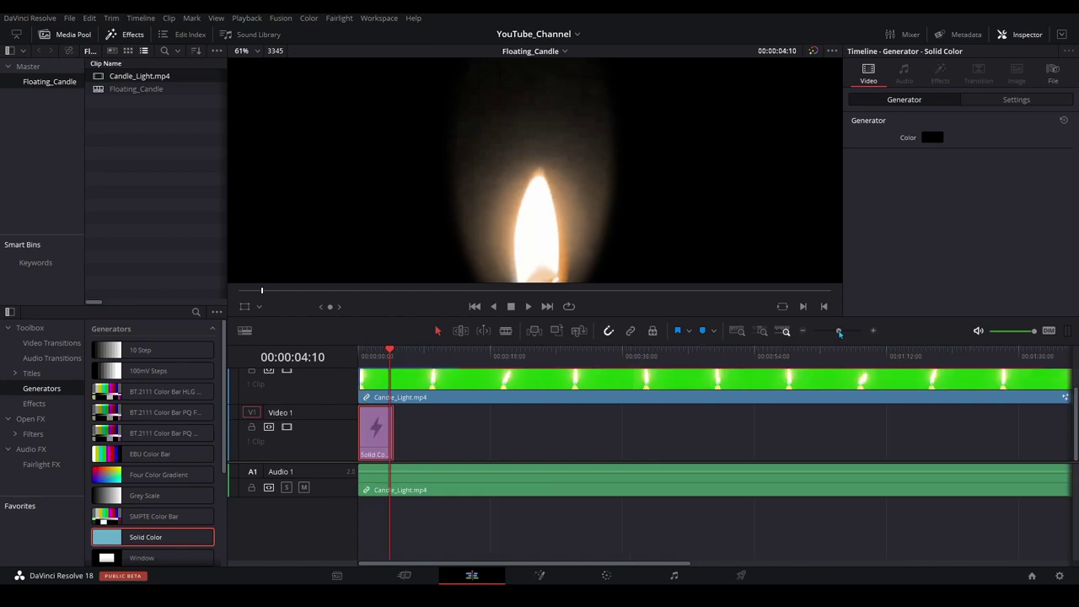
pyautogui.moveTo(393, 428); pyautogui.dragTo(826, 428)
# Make the Solid Color red (#aa0000) and set the viewer zoom to Fit.
pyautogui.click(719, 438)
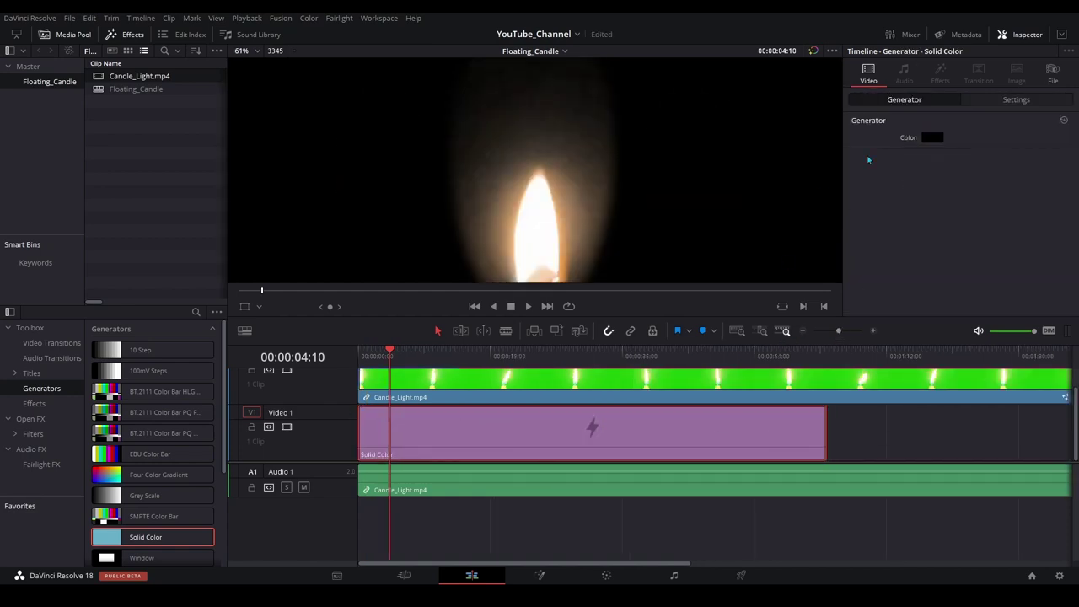
pyautogui.click(927, 141)
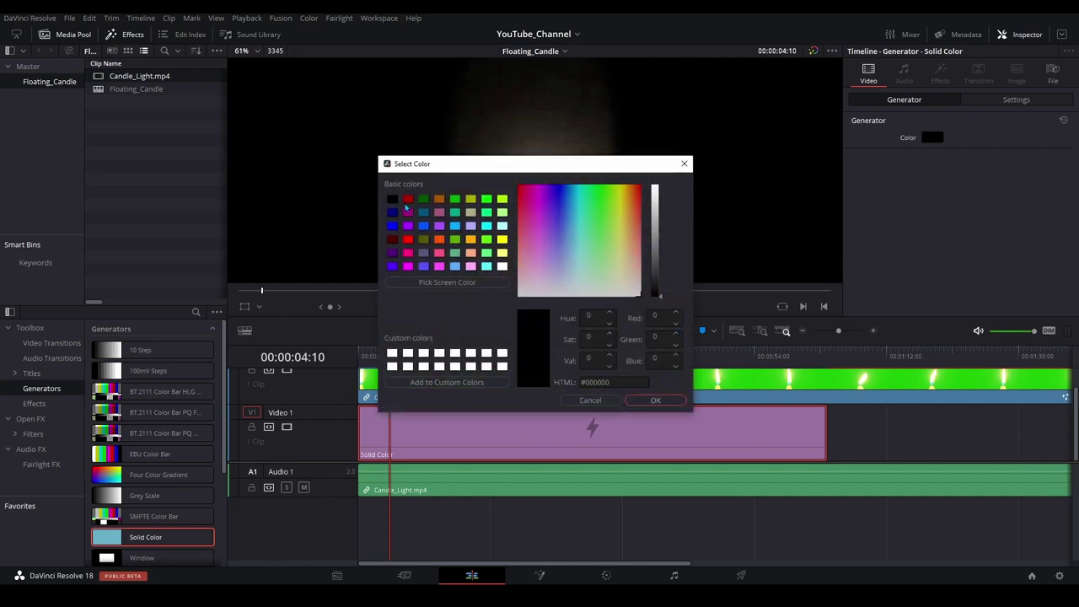
pyautogui.click(407, 204)
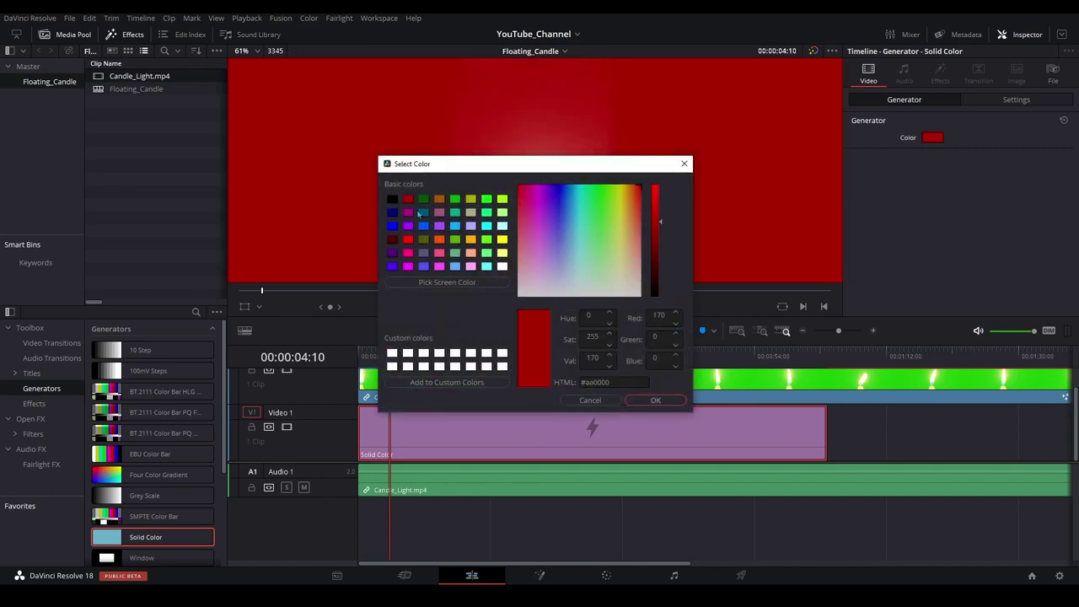
pyautogui.click(650, 400)
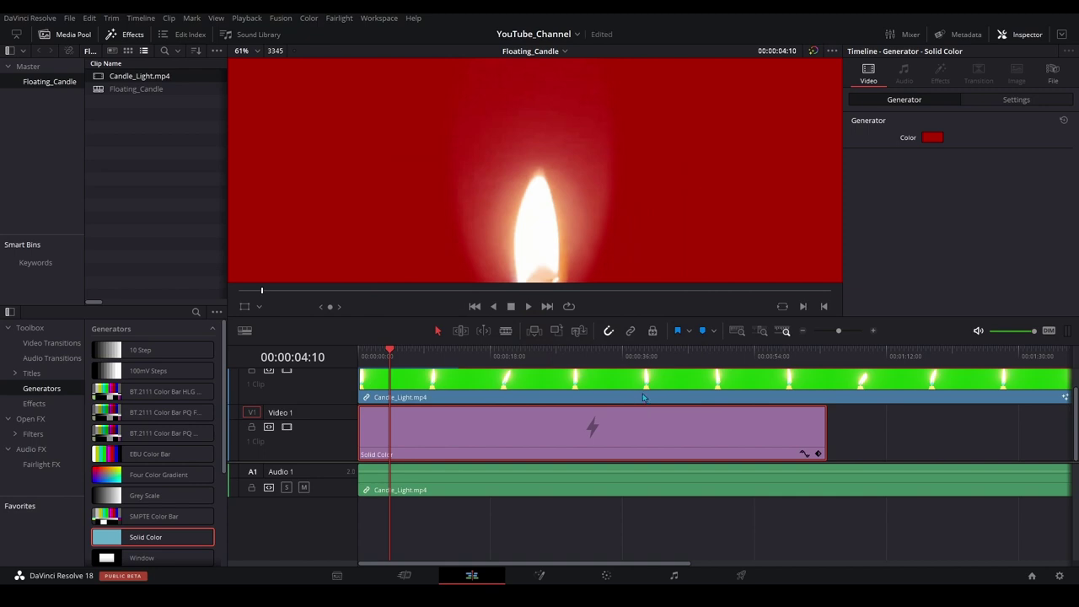
pyautogui.click(255, 52)
pyautogui.click(253, 67)
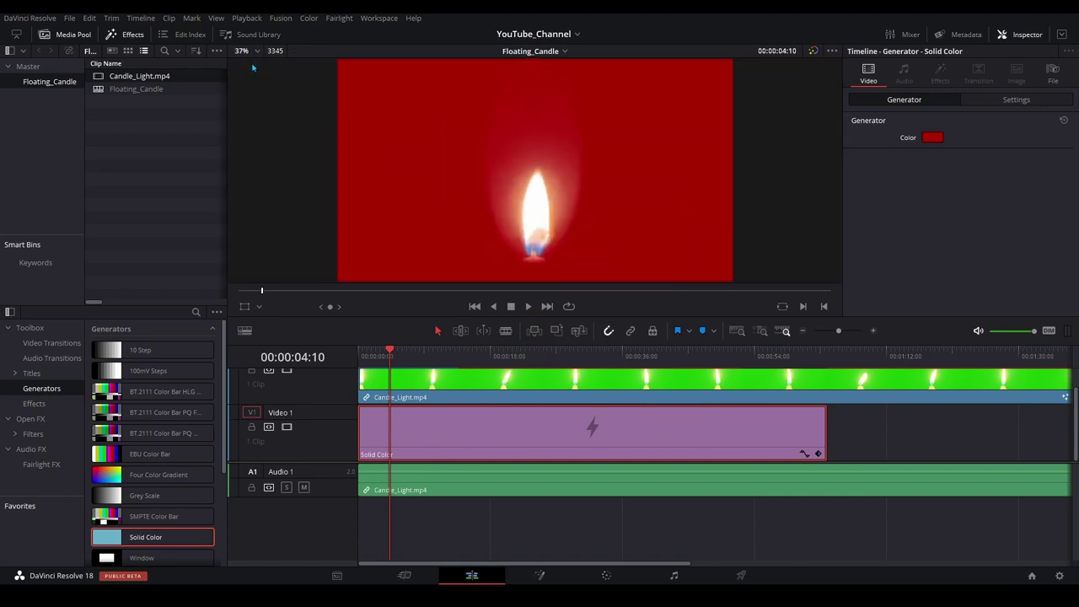
# Review the composite, delete the red Solid Color clip, and move Candle_Light.mp4 onto Video 1 for delivery.
pyautogui.click(528, 307)
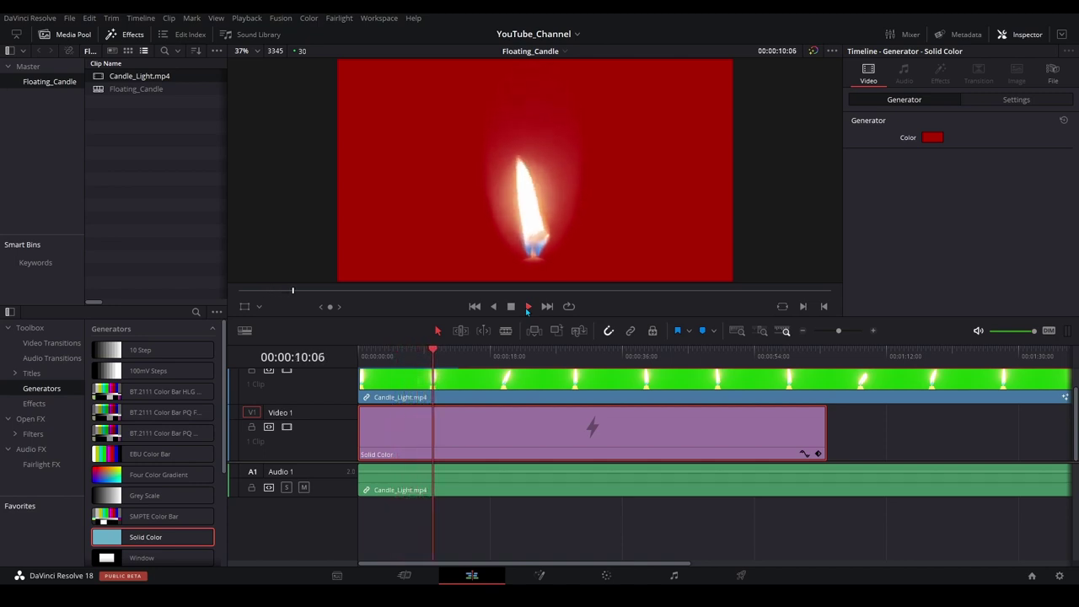
pyautogui.click(512, 309)
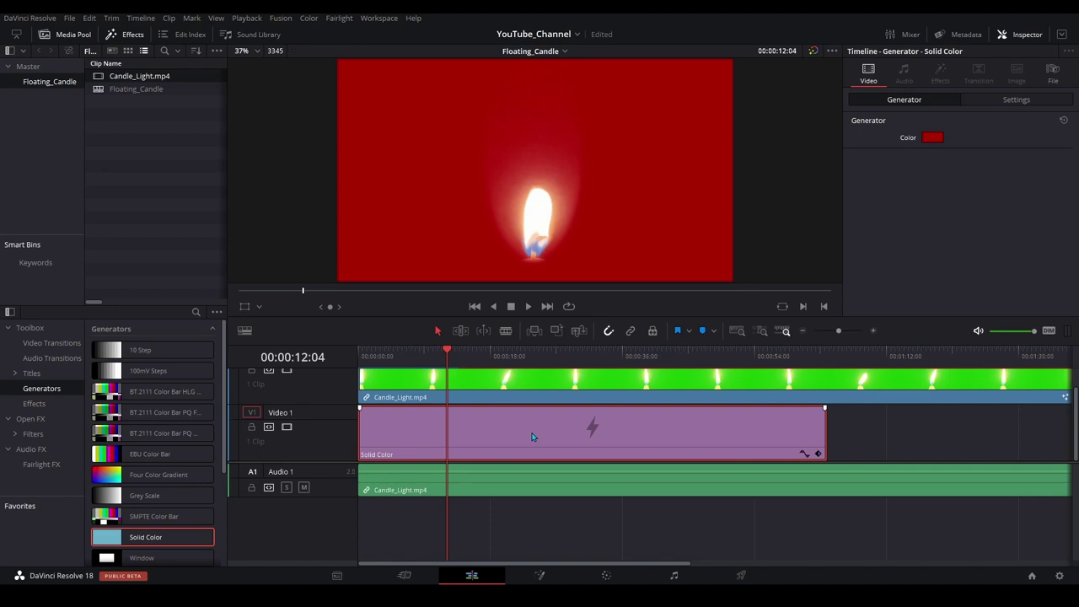
pyautogui.press('Delete')
pyautogui.moveTo(510, 385); pyautogui.dragTo(511, 419)
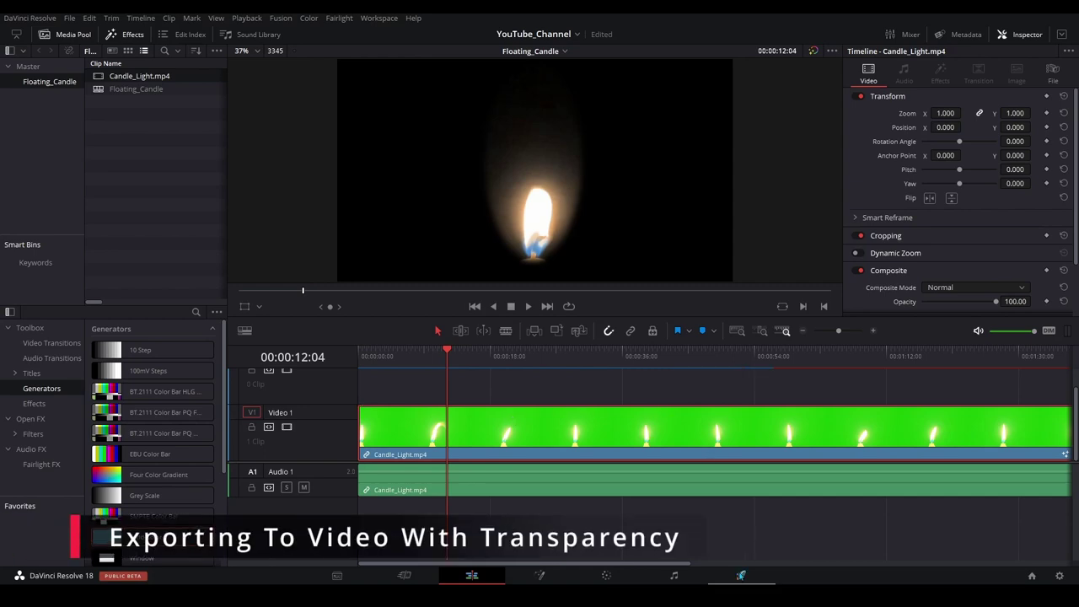
pyautogui.click(741, 575)
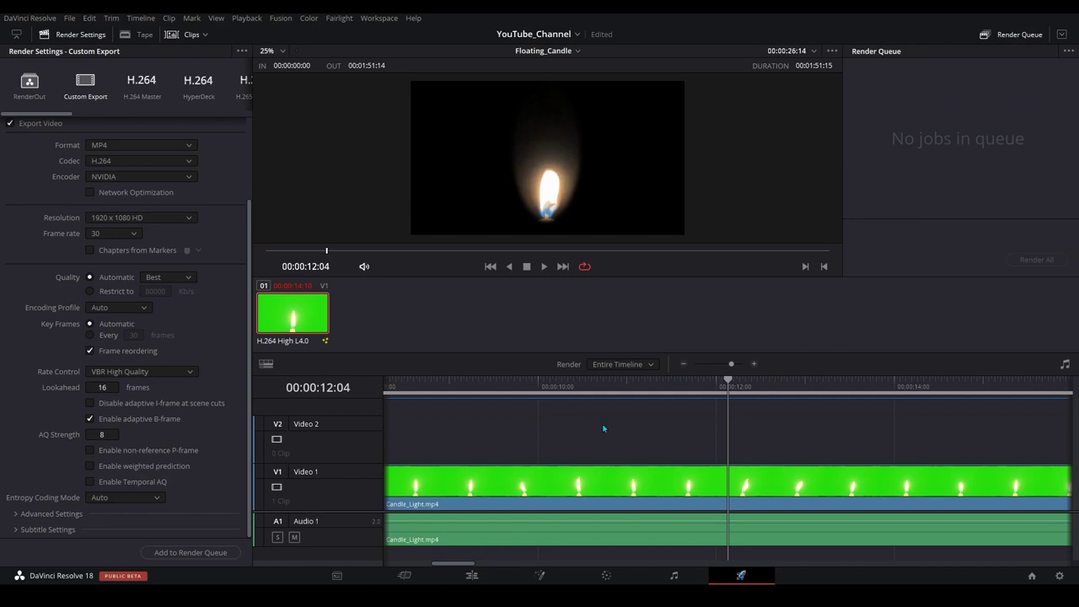
# Name the render output file Candle.
pyautogui.scroll(3, 233, 307)
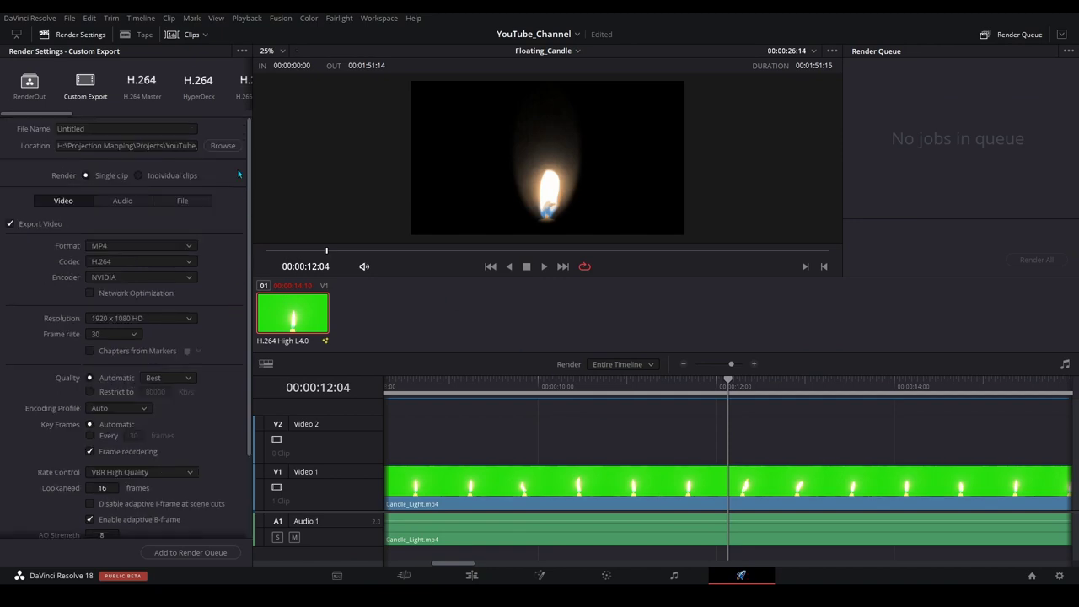
pyautogui.click(222, 146)
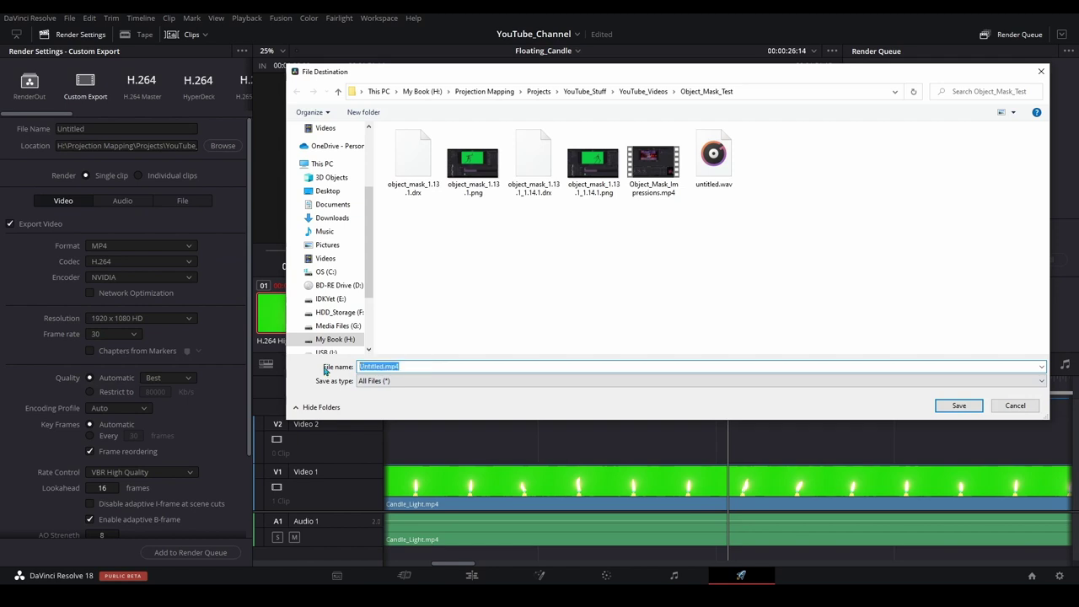
pyautogui.write('Candle')
pyautogui.press('Return')
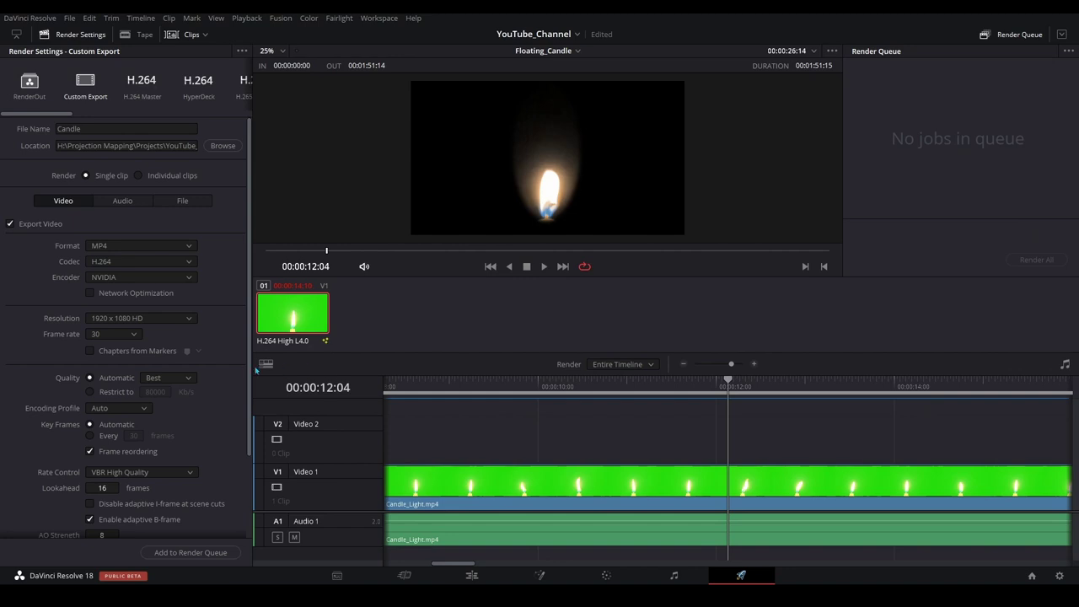
# Set QuickTime, GoPro CineForm RGB 16-bit with Export Alpha, and add the job to the render queue.
pyautogui.click(190, 246)
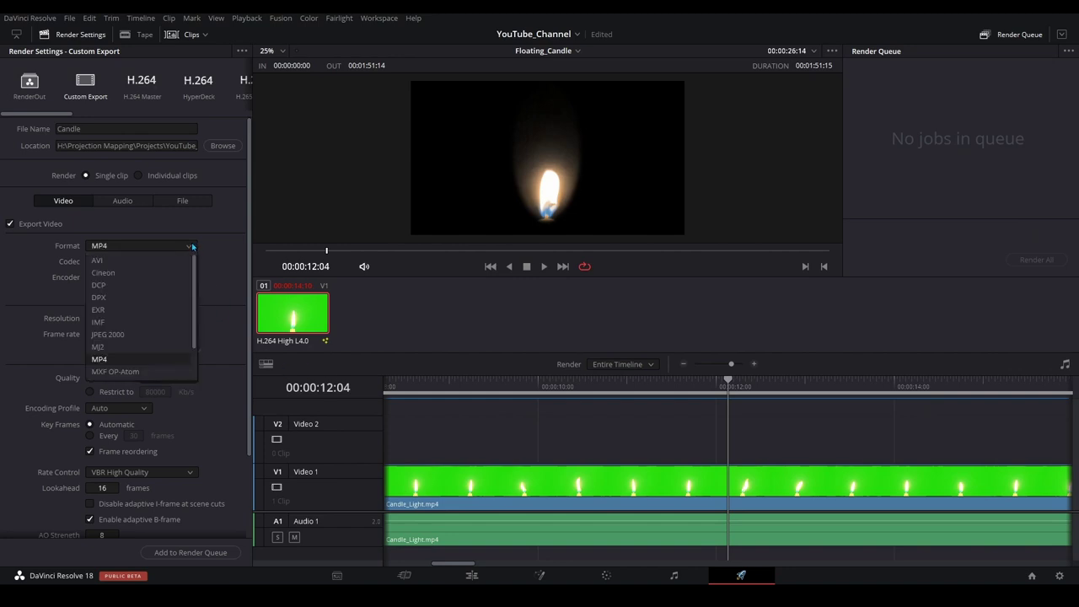
pyautogui.scroll(-3, 143, 337)
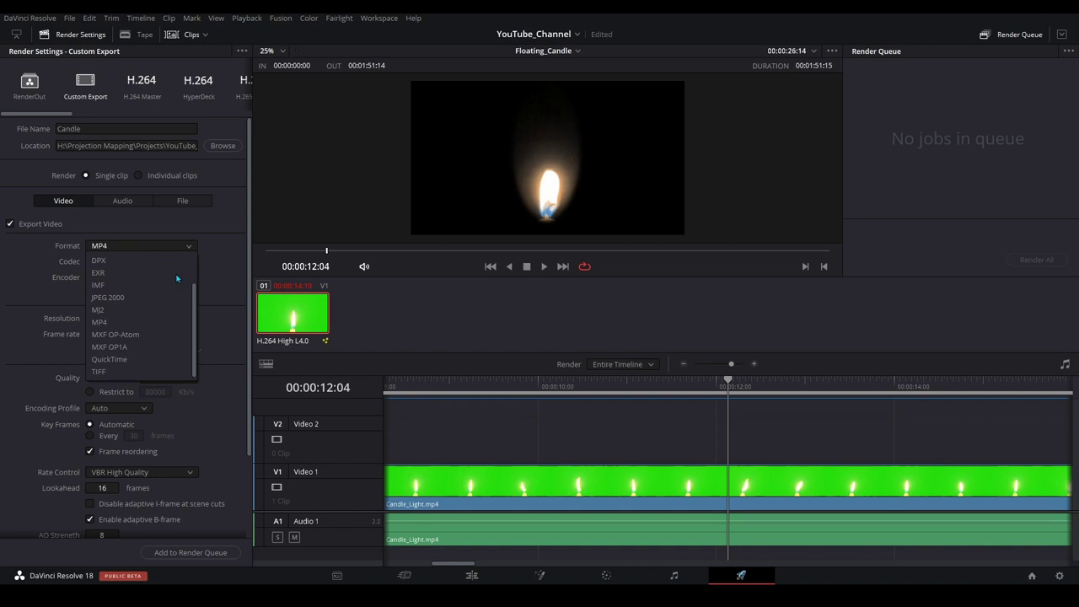
pyautogui.click(164, 360)
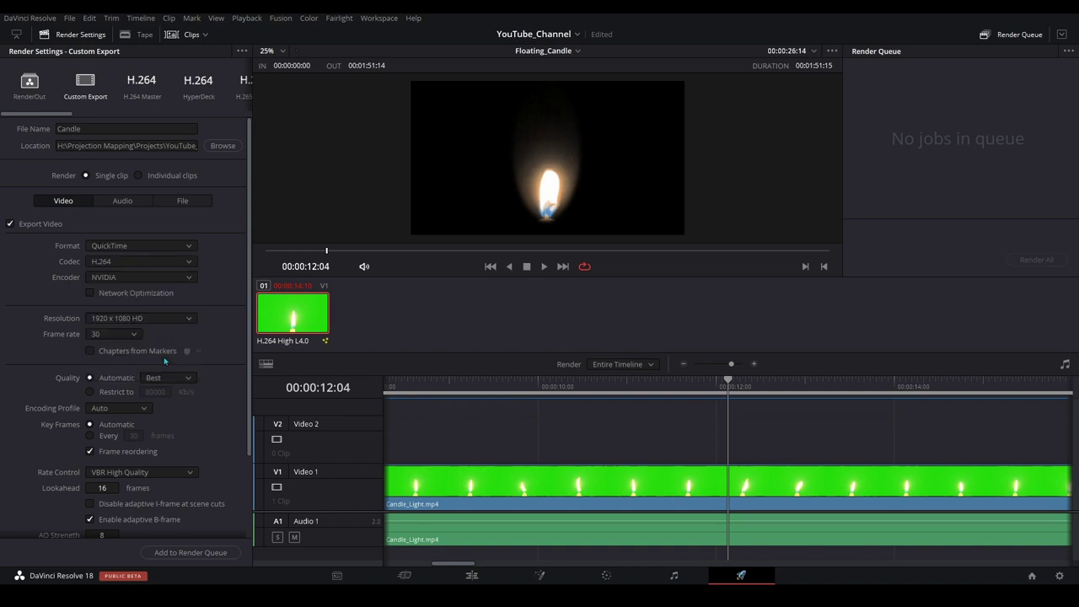
pyautogui.click(184, 264)
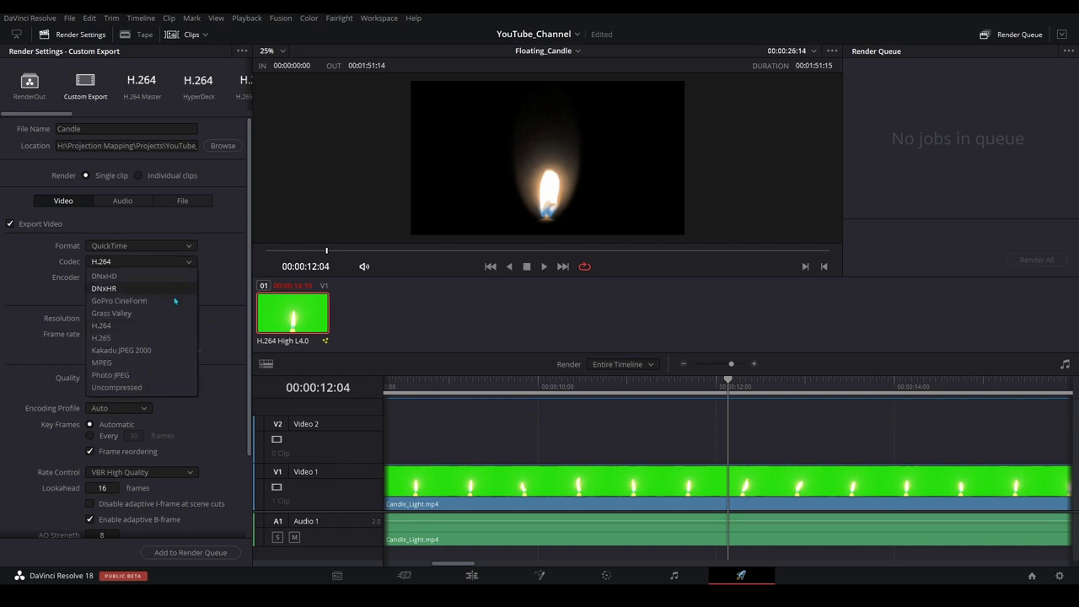
pyautogui.click(173, 298)
pyautogui.click(184, 278)
pyautogui.click(180, 302)
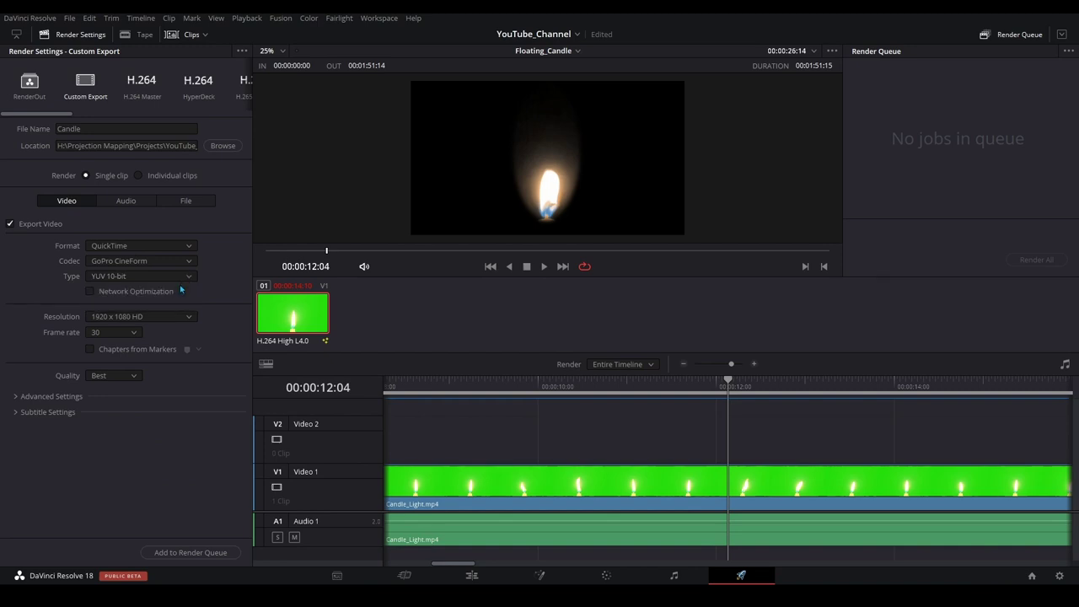
pyautogui.click(184, 277)
pyautogui.click(178, 290)
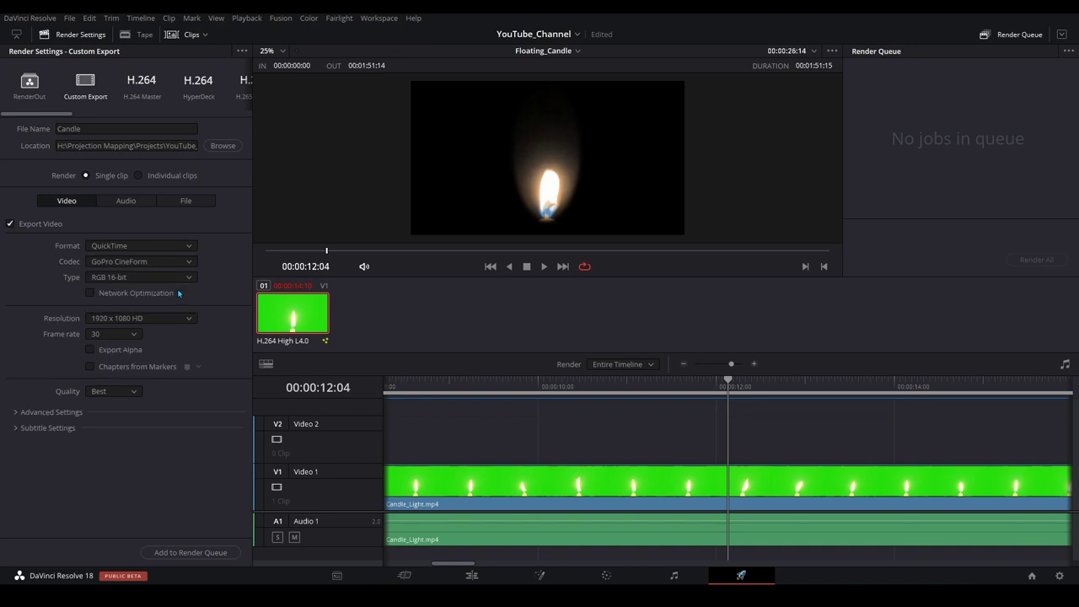
pyautogui.click(90, 349)
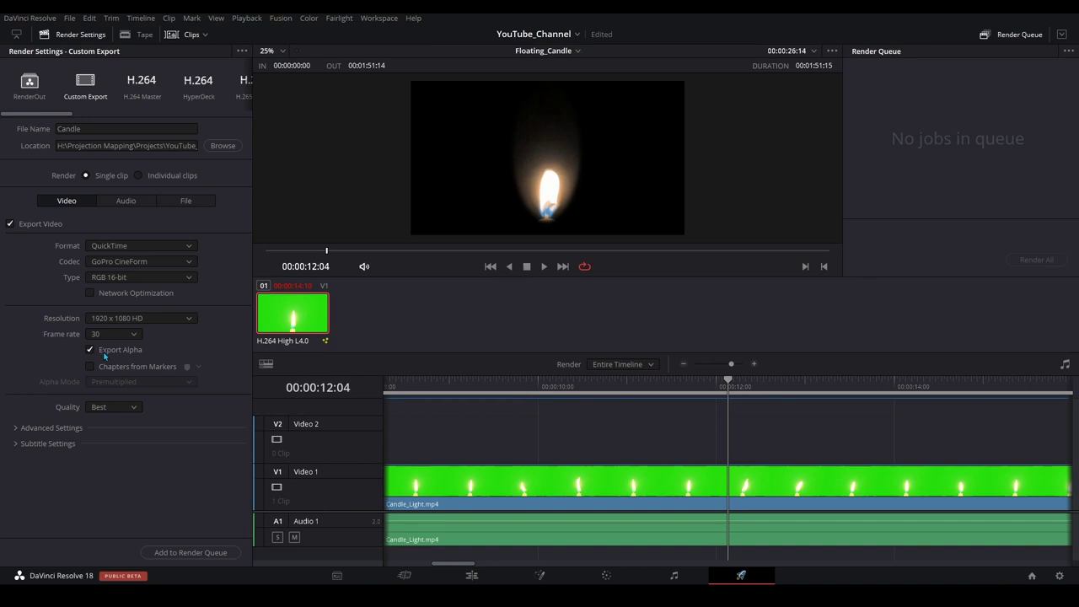
pyautogui.click(194, 554)
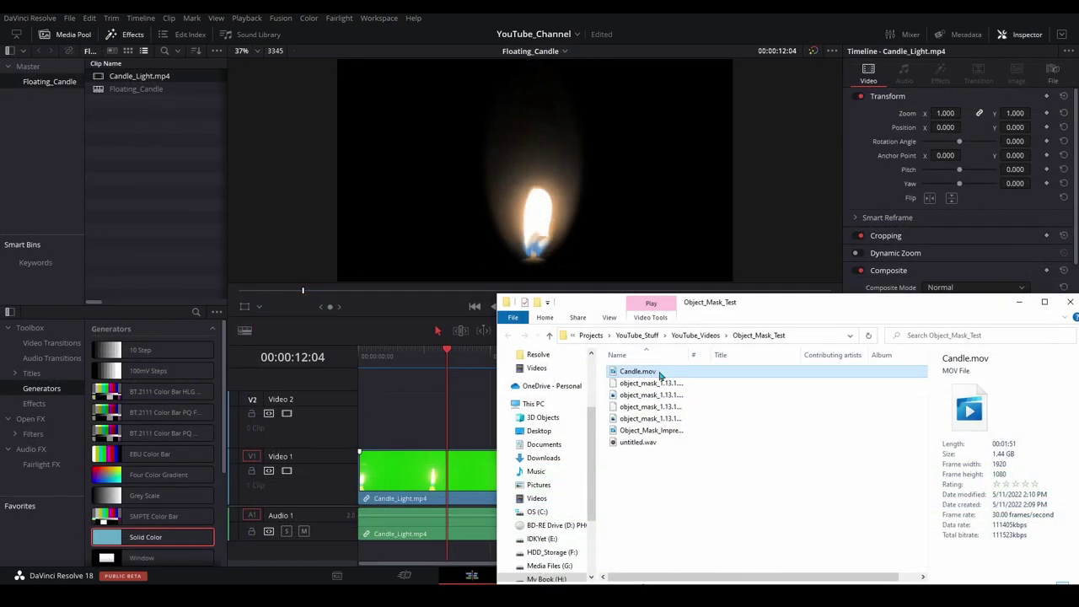
# Import Candle.mov, place it on Video 2, and add Candle_Stick.png to Video 1.
pyautogui.moveTo(659, 374); pyautogui.dragTo(195, 167)
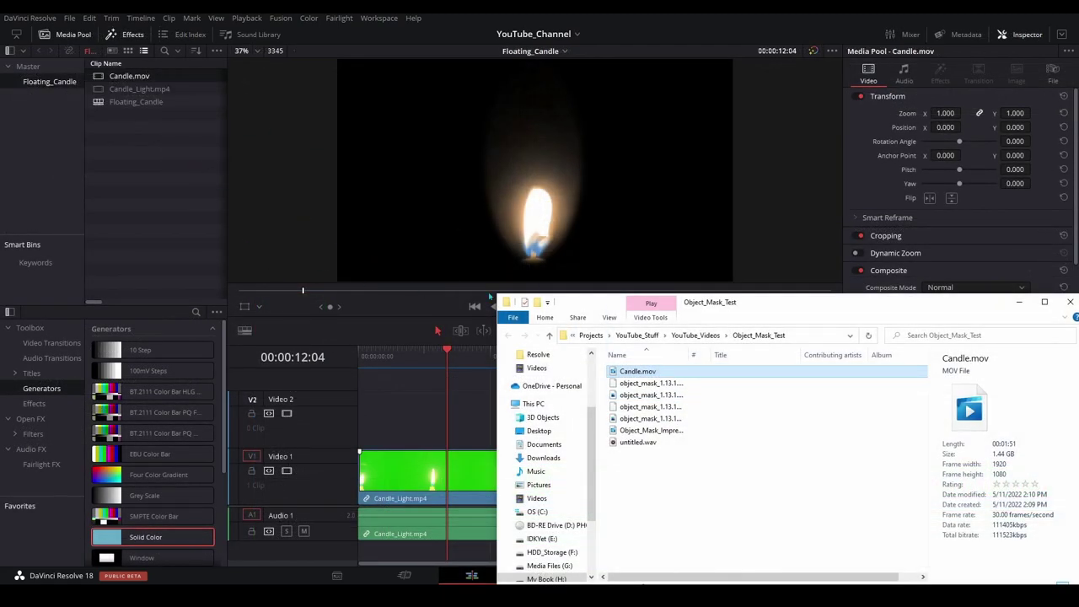
pyautogui.moveTo(129, 76); pyautogui.dragTo(362, 426)
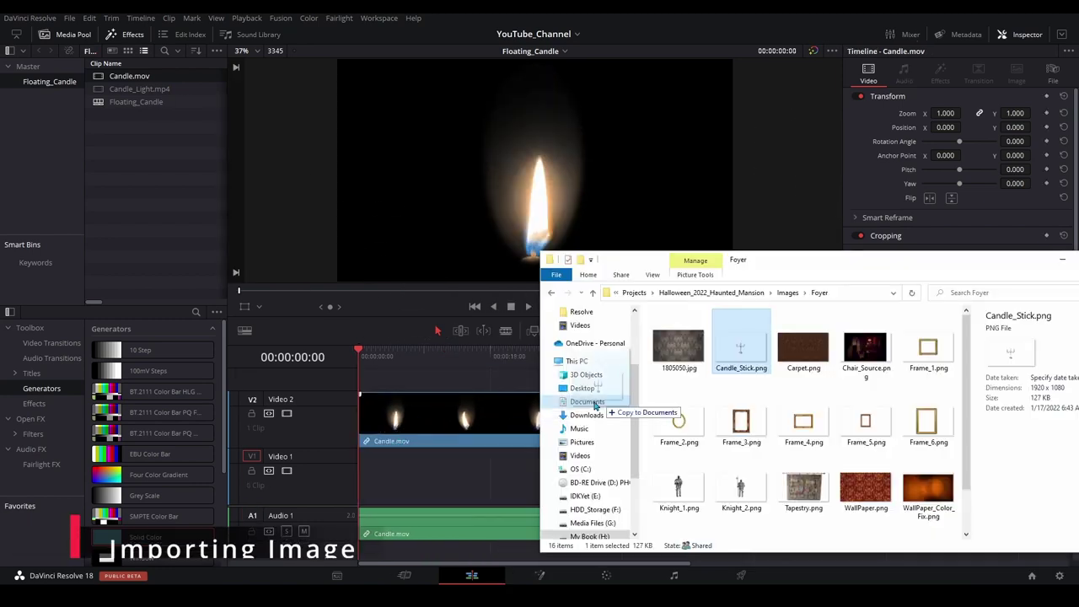
pyautogui.moveTo(595, 407); pyautogui.dragTo(369, 472)
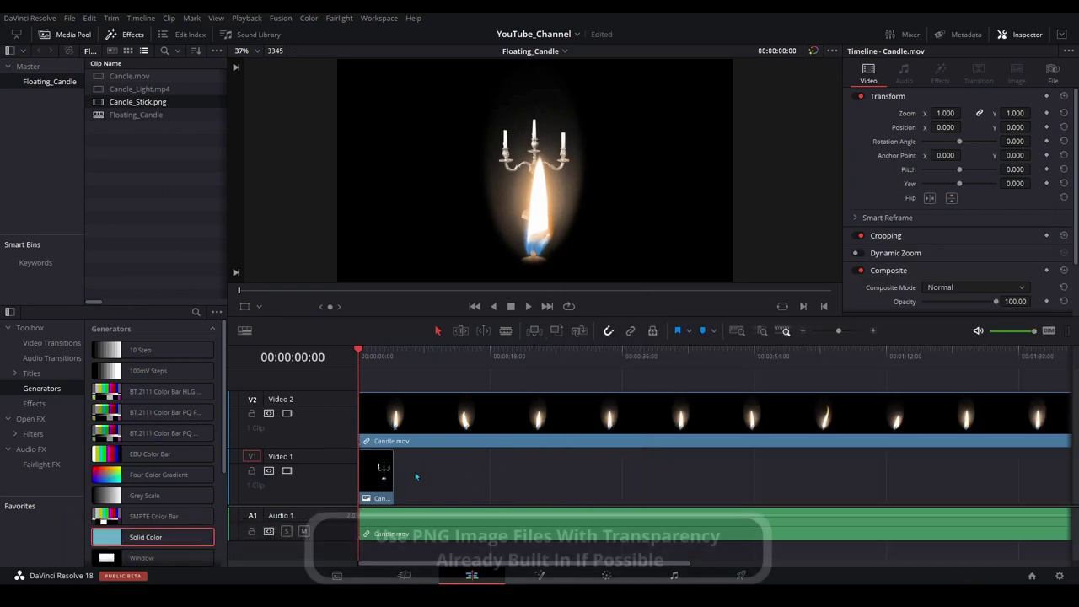
# Extend Candle_Stick.png to match the candle clip's length.
pyautogui.moveTo(395, 478); pyautogui.dragTo(999, 478)
pyautogui.moveTo(767, 564); pyautogui.dragTo(789, 564)
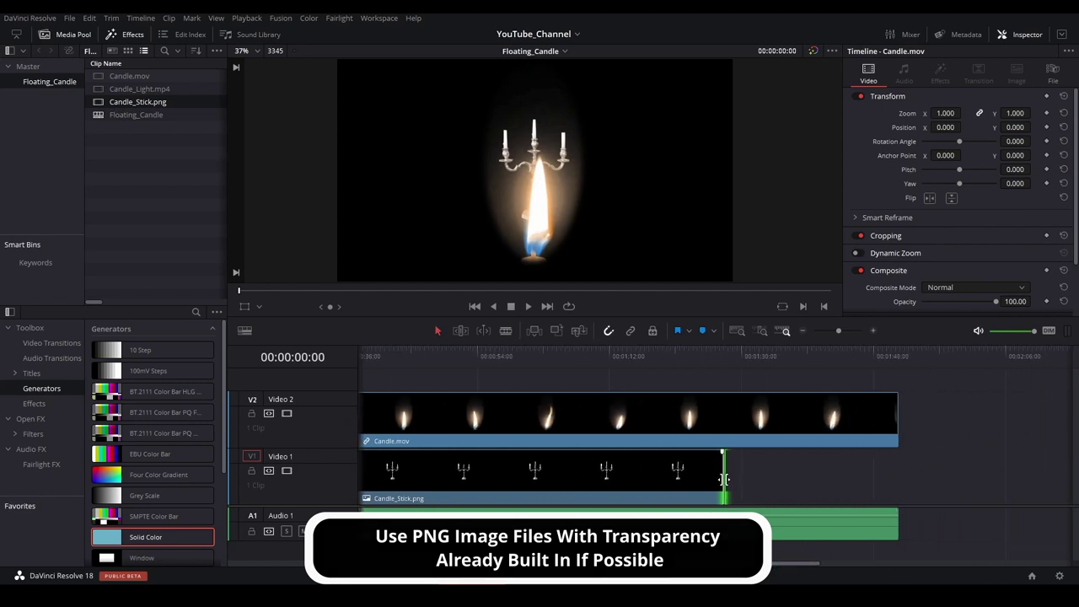
pyautogui.moveTo(726, 482); pyautogui.dragTo(892, 478)
# Delete the Candle.mov clip from Video 2.
pyautogui.moveTo(755, 566); pyautogui.dragTo(546, 564)
pyautogui.click(445, 428)
pyautogui.press('Delete')
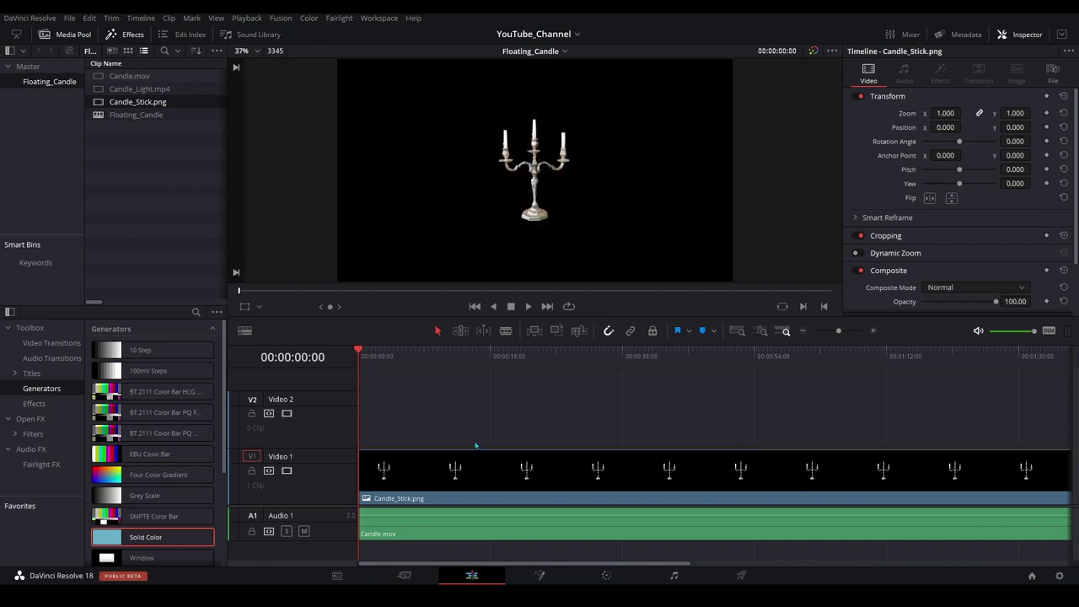
# In Fusion, rearrange the nodes and insert ColorCorrector1 after the Candle_Stick MediaIn1.
pyautogui.click(540, 575)
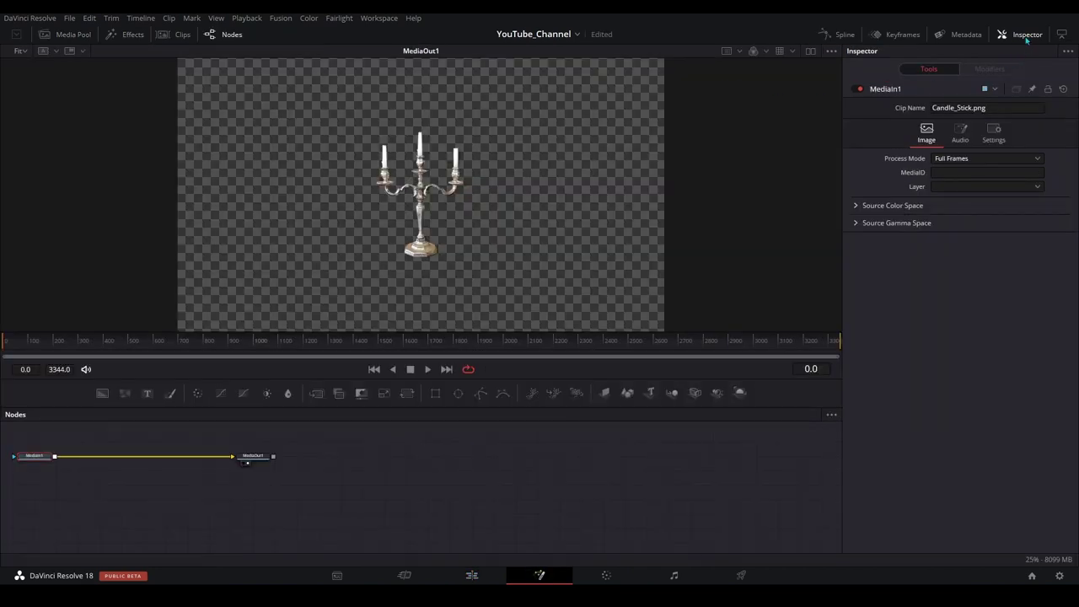
pyautogui.click(1026, 34)
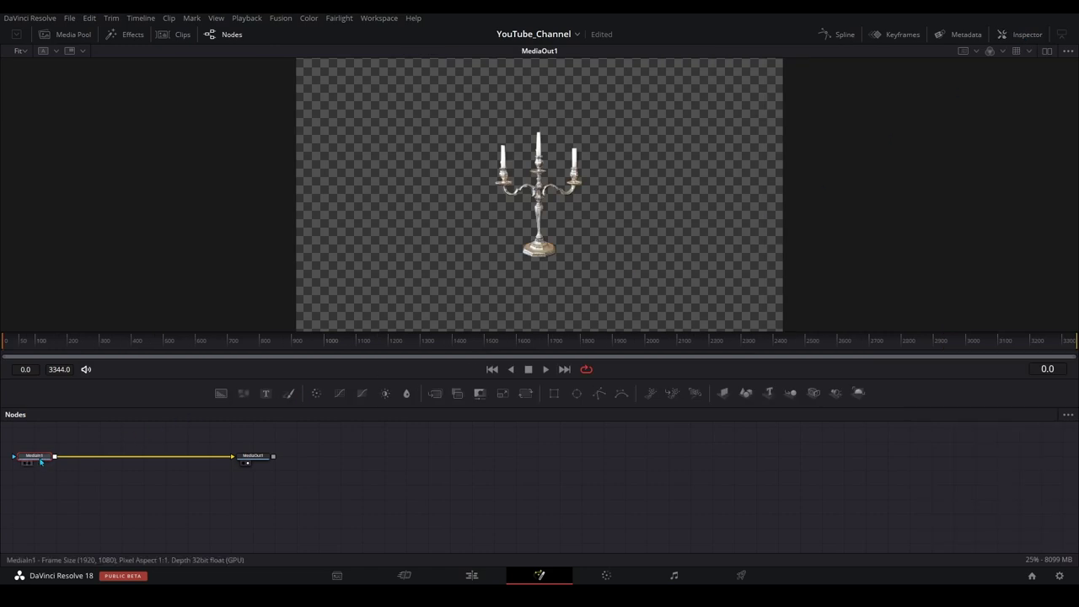
pyautogui.moveTo(48, 466); pyautogui.dragTo(268, 551)
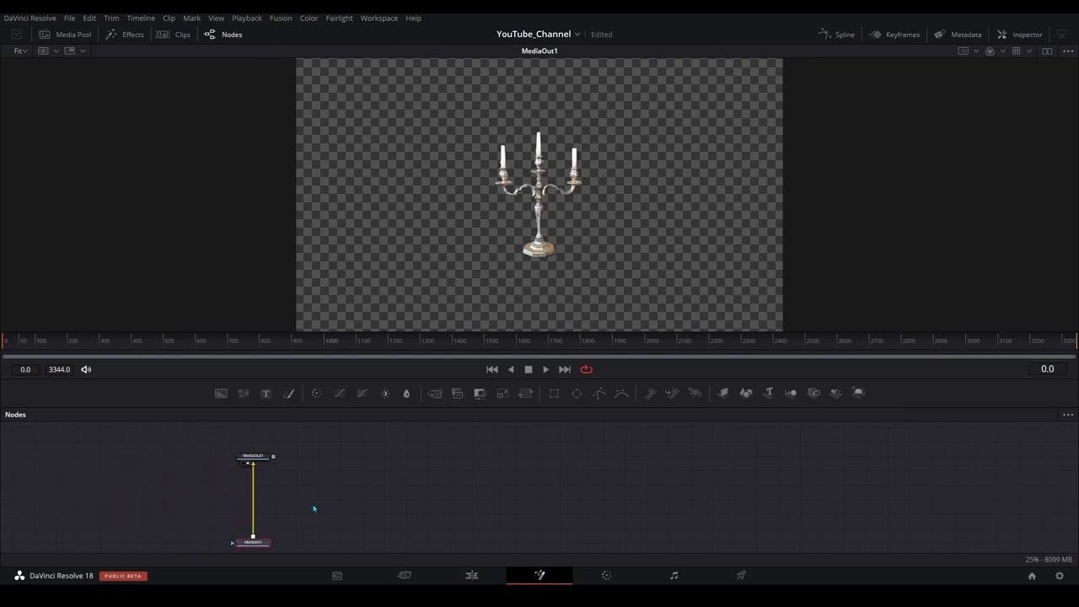
pyautogui.moveTo(349, 378); pyautogui.dragTo(352, 306)
pyautogui.moveTo(258, 474); pyautogui.dragTo(252, 538)
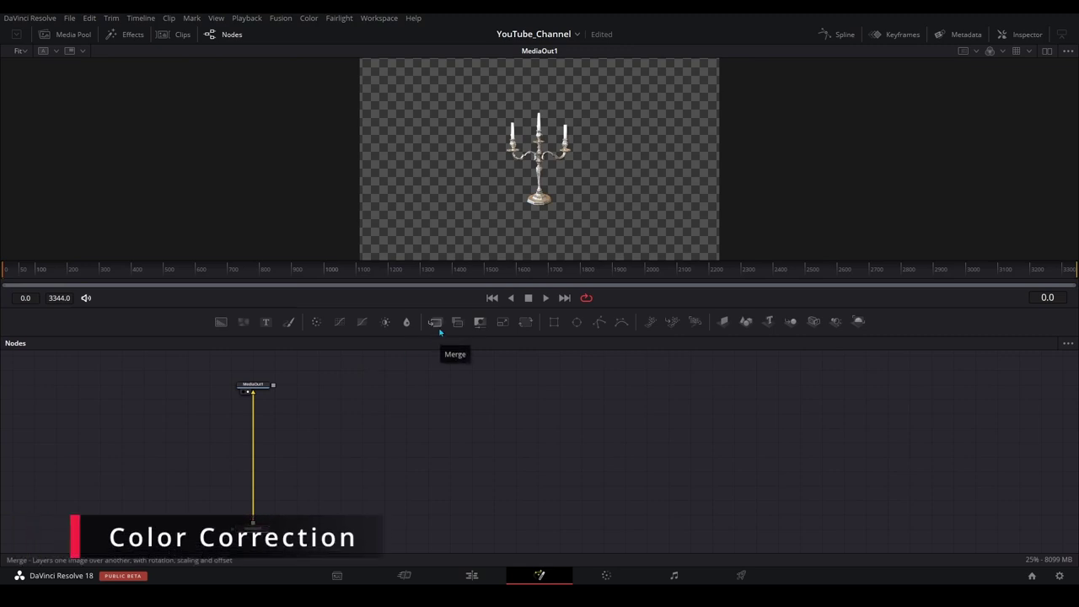
pyautogui.click(317, 327)
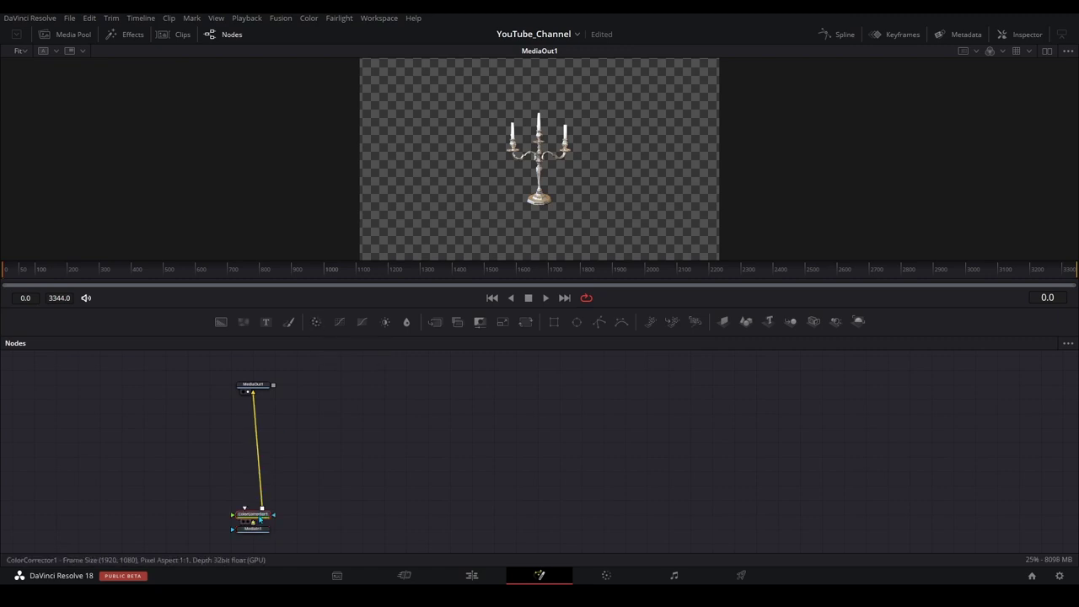
pyautogui.moveTo(260, 519); pyautogui.dragTo(267, 496)
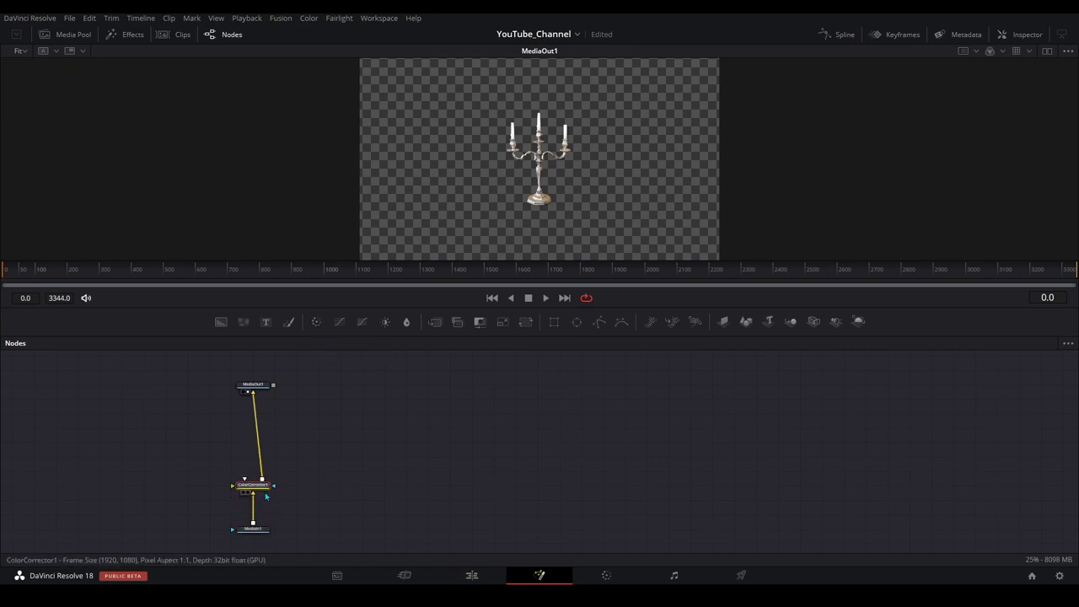
pyautogui.click(1027, 39)
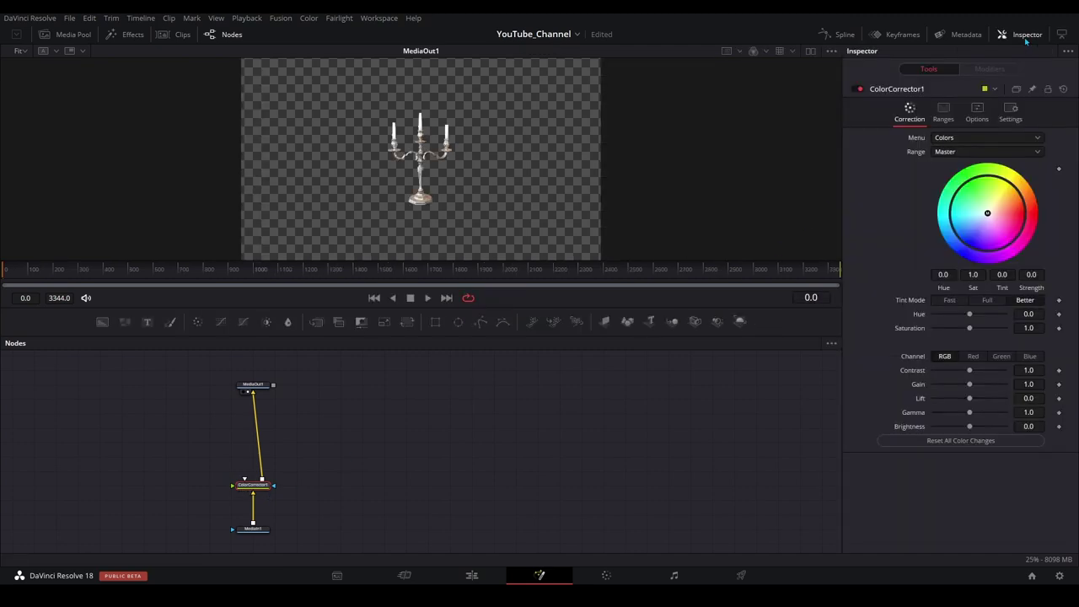
# Give the candlestick a warmer tint, Contrast 1.41 and Brightness -0.24.
pyautogui.click(978, 116)
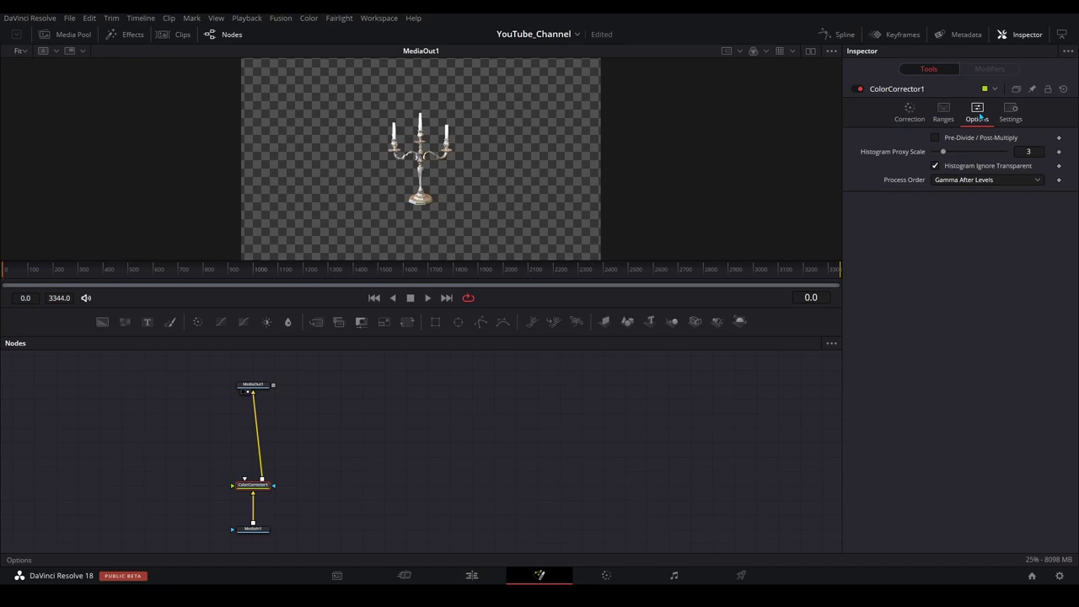
pyautogui.click(916, 120)
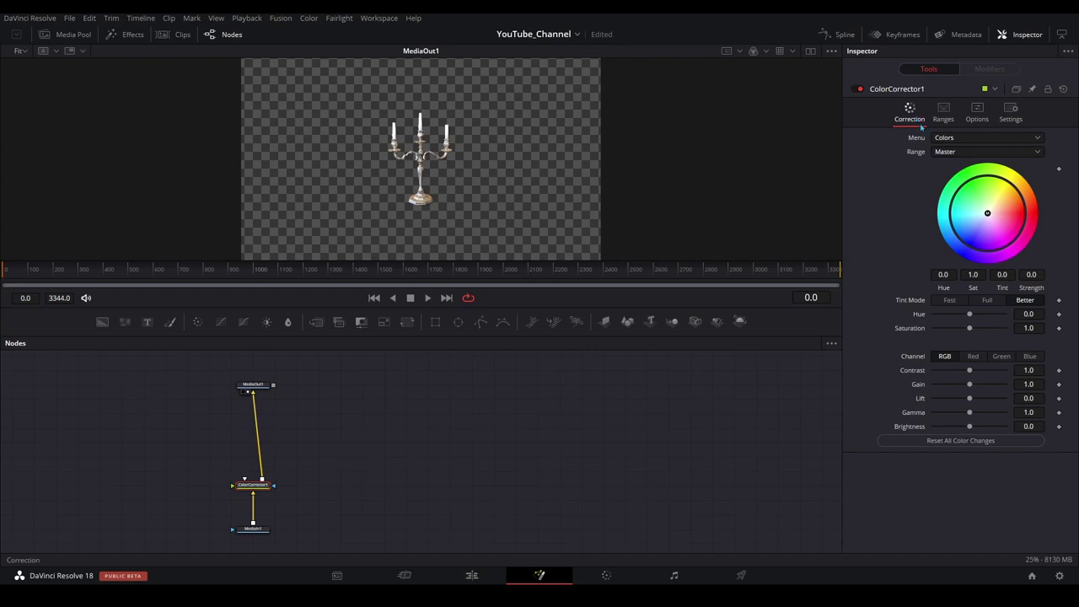
pyautogui.moveTo(988, 214); pyautogui.dragTo(1005, 210)
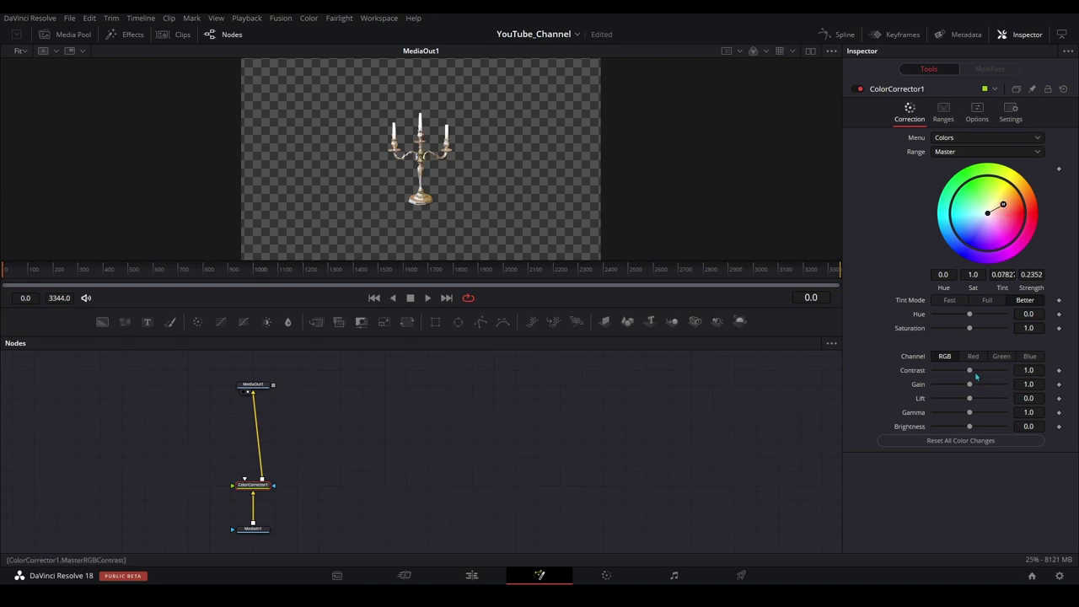
pyautogui.moveTo(971, 372); pyautogui.dragTo(979, 374)
pyautogui.moveTo(969, 427); pyautogui.dragTo(963, 430)
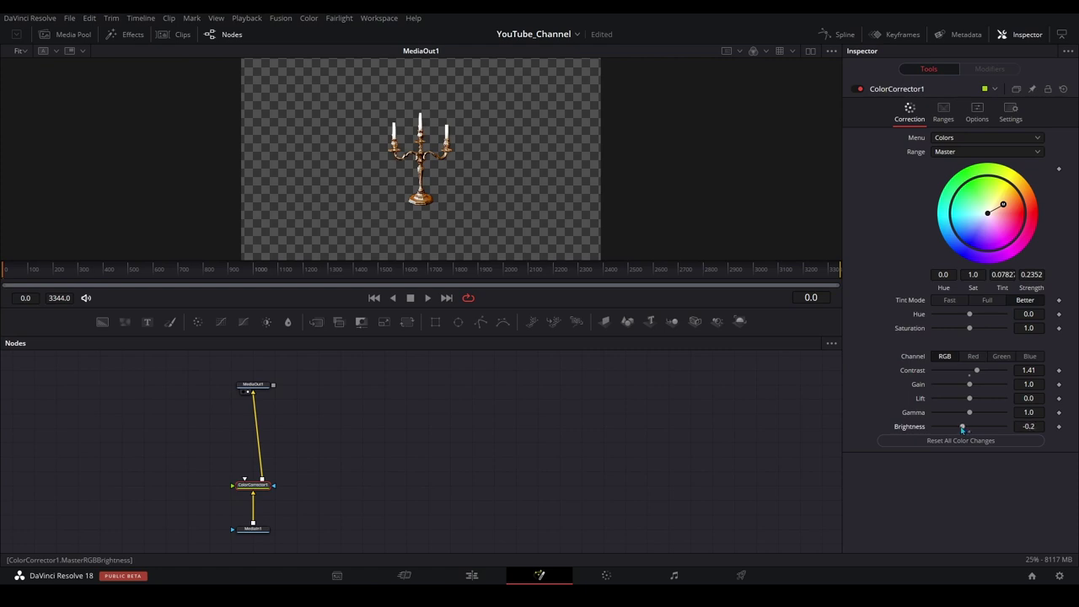
pyautogui.moveTo(962, 429); pyautogui.dragTo(961, 429)
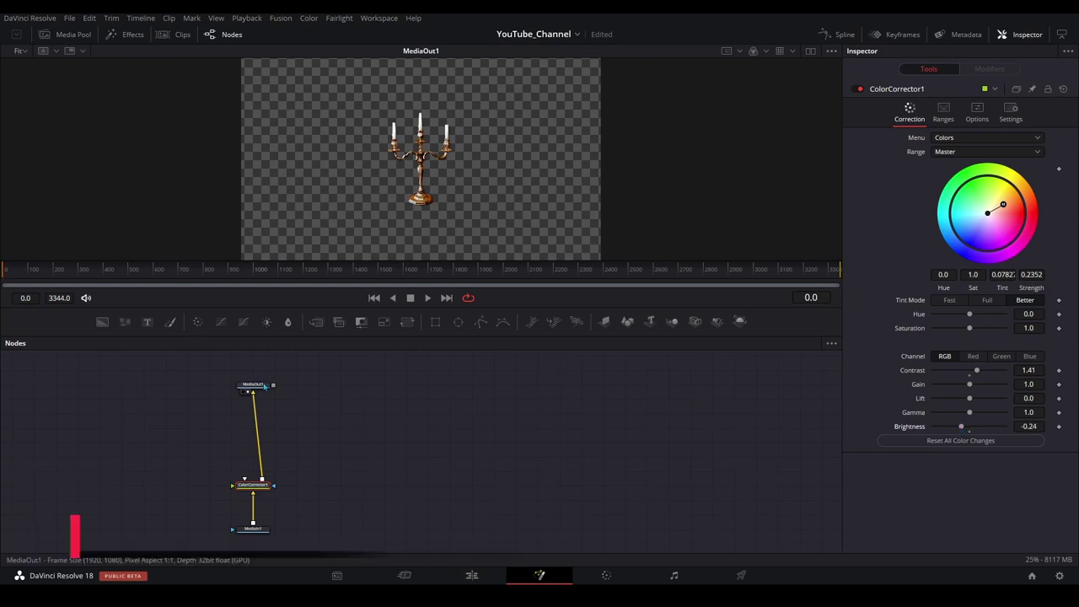
# Insert a Merge1 node after ColorCorrector1, feeding MediaOut1.
pyautogui.moveTo(261, 379); pyautogui.dragTo(260, 352)
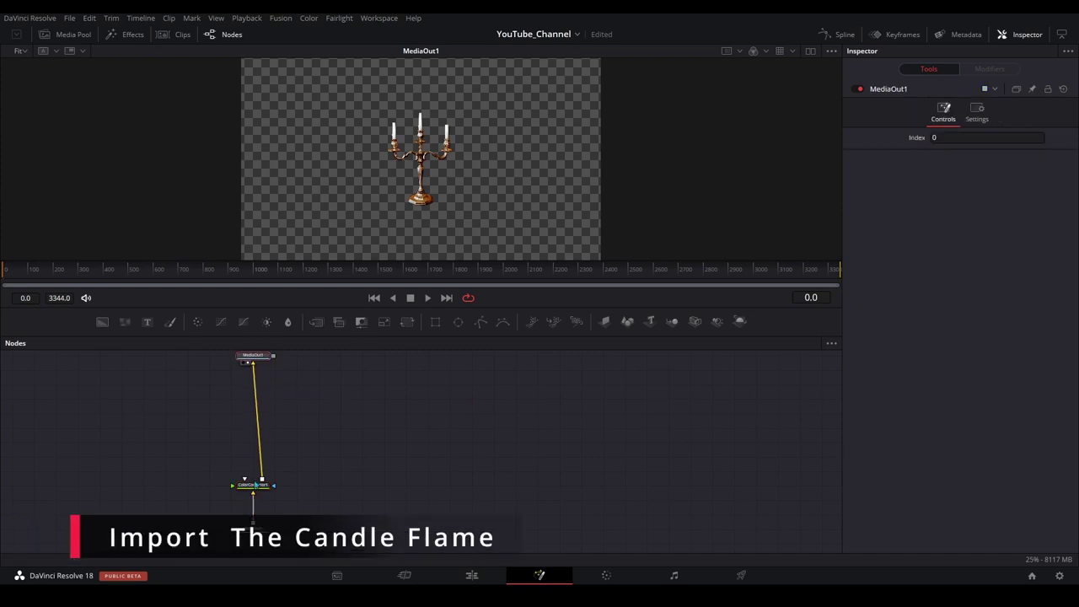
pyautogui.click(253, 486)
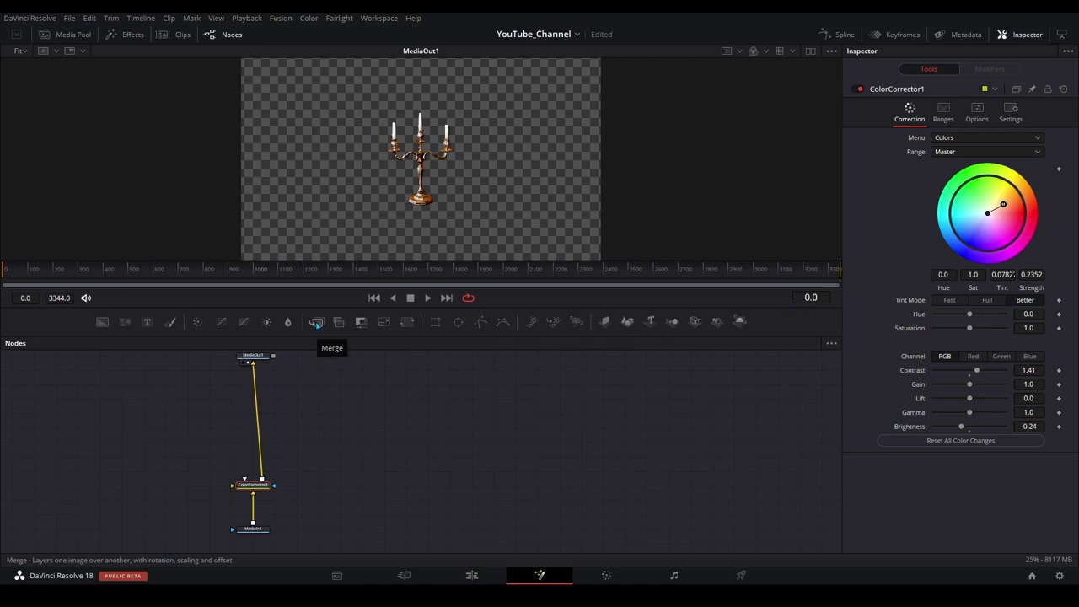
pyautogui.click(316, 322)
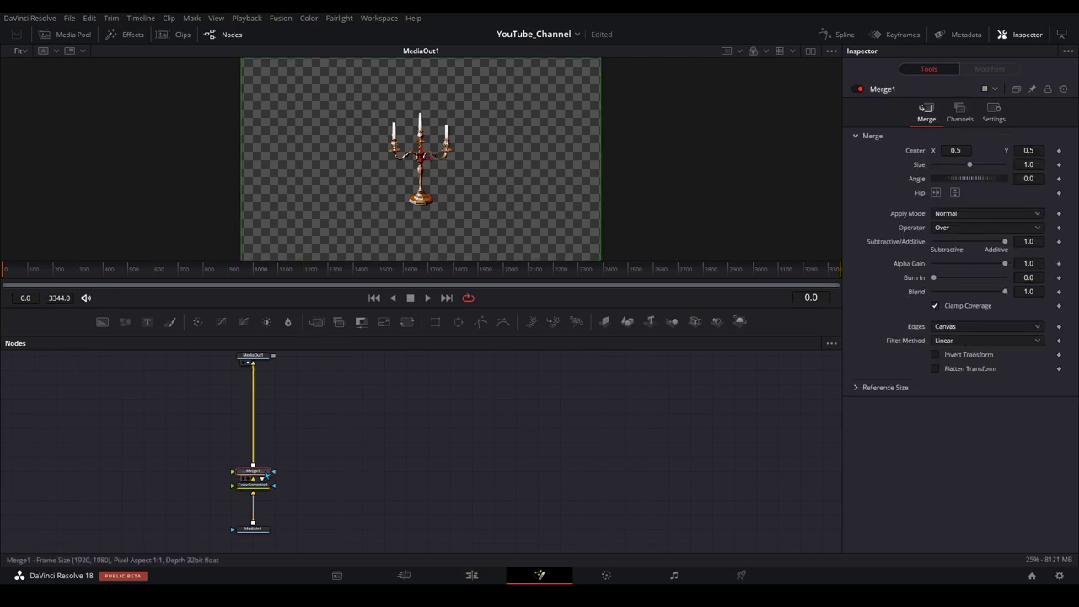
pyautogui.moveTo(267, 456); pyautogui.dragTo(267, 442)
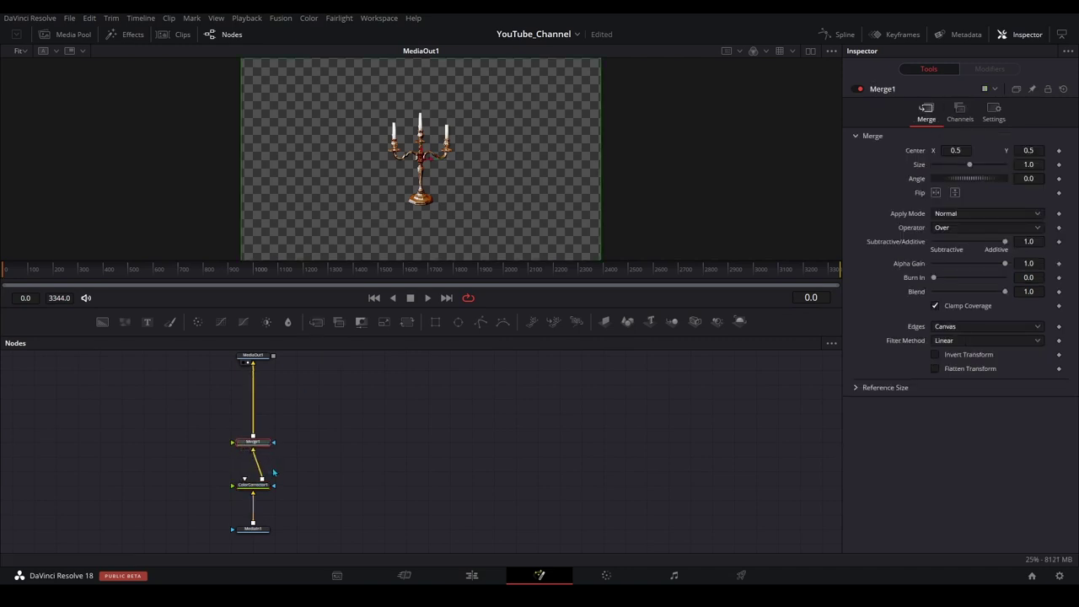
# Bring Candle.mov from the Media Pool in as MediaIn2 and connect it to Merge1.
pyautogui.click(74, 35)
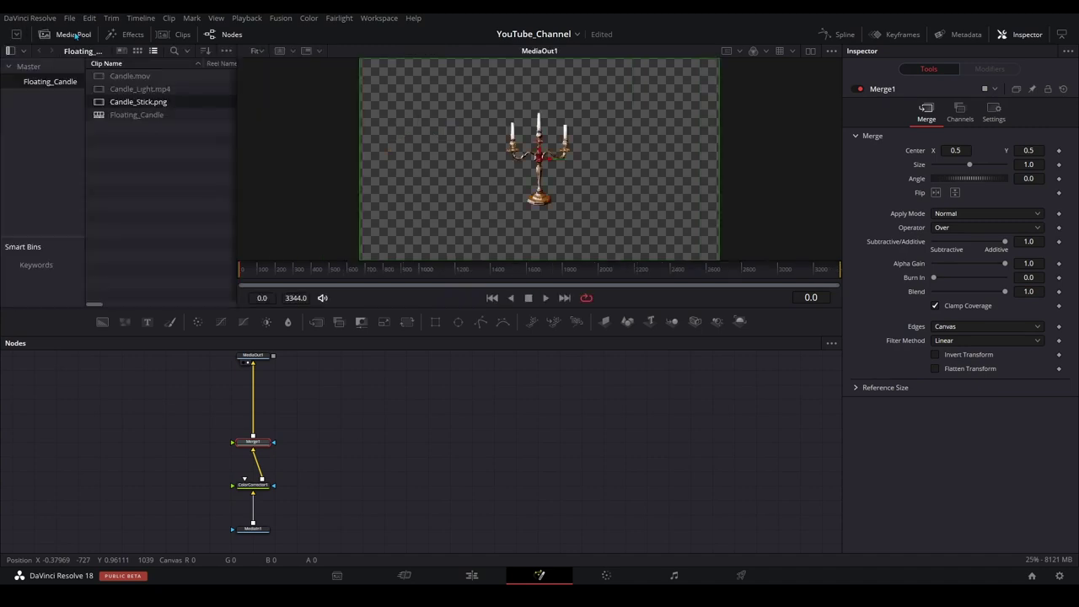
pyautogui.moveTo(126, 76); pyautogui.dragTo(56, 432)
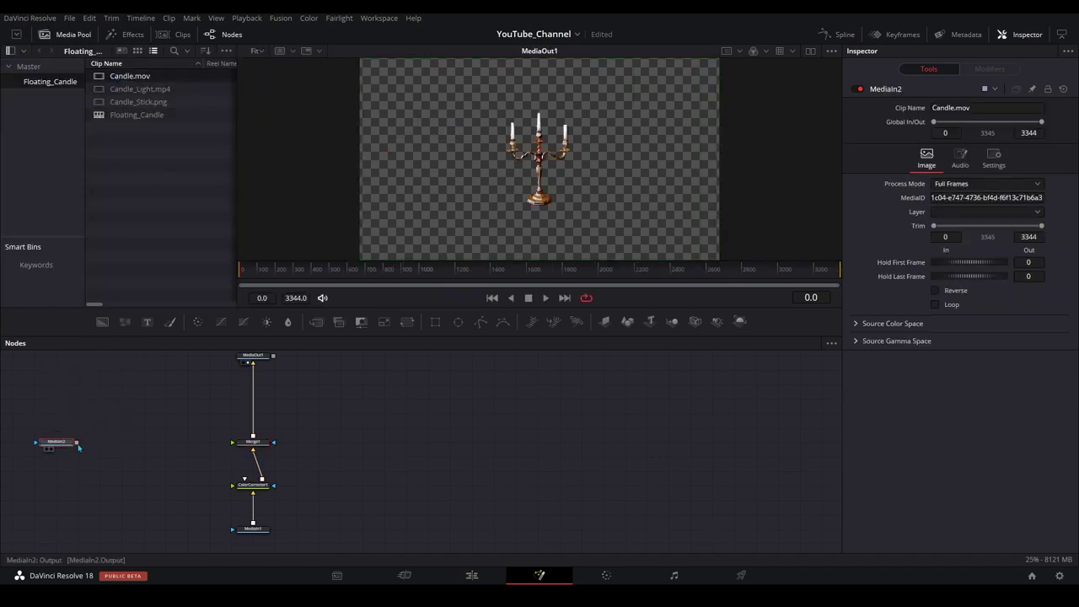
pyautogui.moveTo(77, 443); pyautogui.dragTo(252, 450)
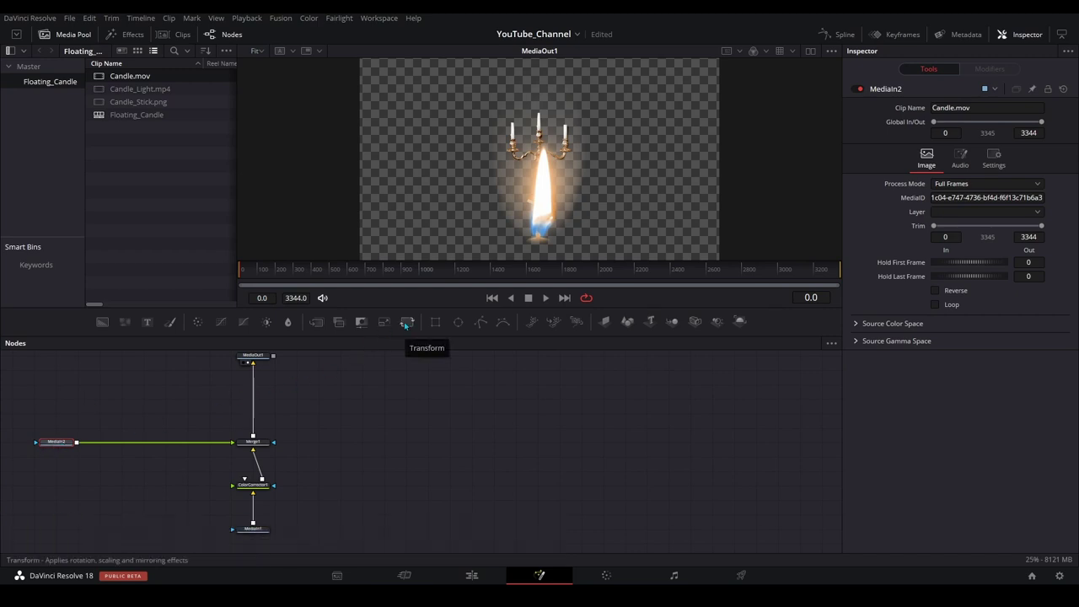
# Add Transform1 after MediaIn2, scale the flame to about 0.155, and set it on the left candle's wick.
pyautogui.click(406, 324)
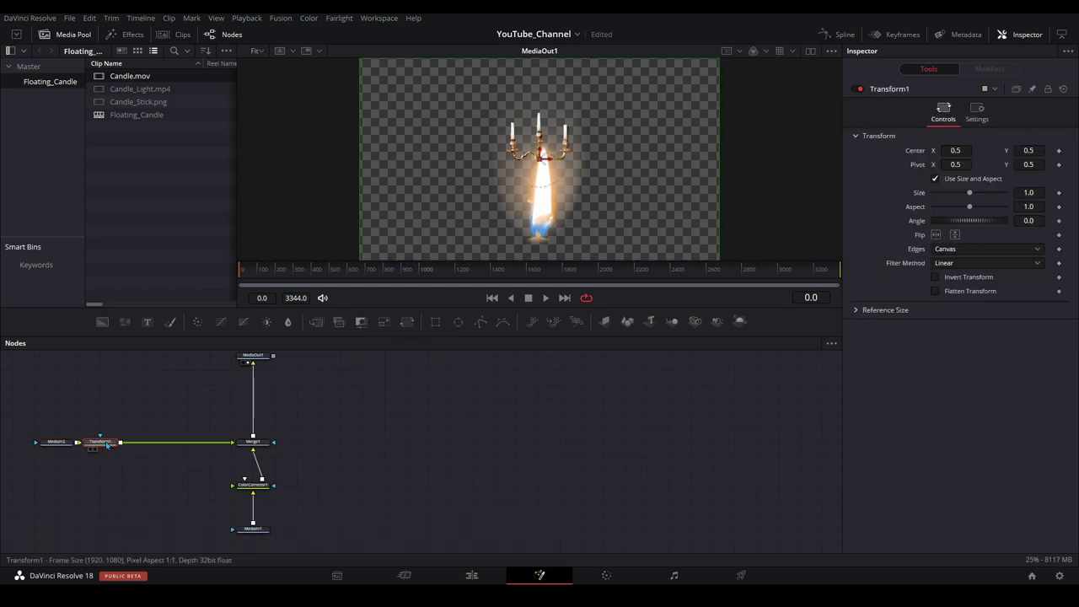
pyautogui.moveTo(107, 445); pyautogui.dragTo(143, 440)
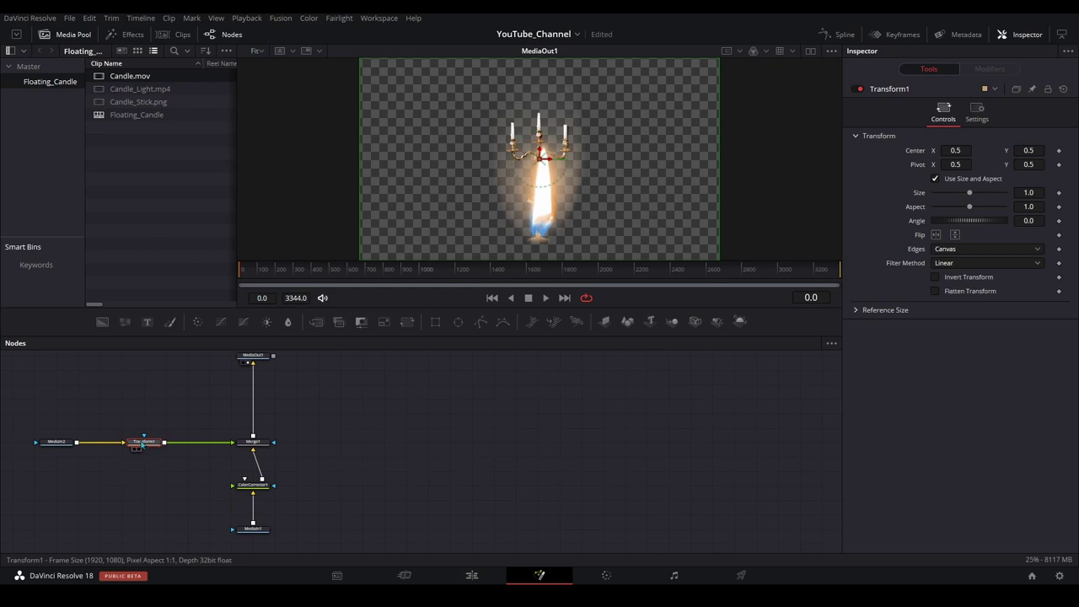
pyautogui.moveTo(361, 61); pyautogui.dragTo(513, 109)
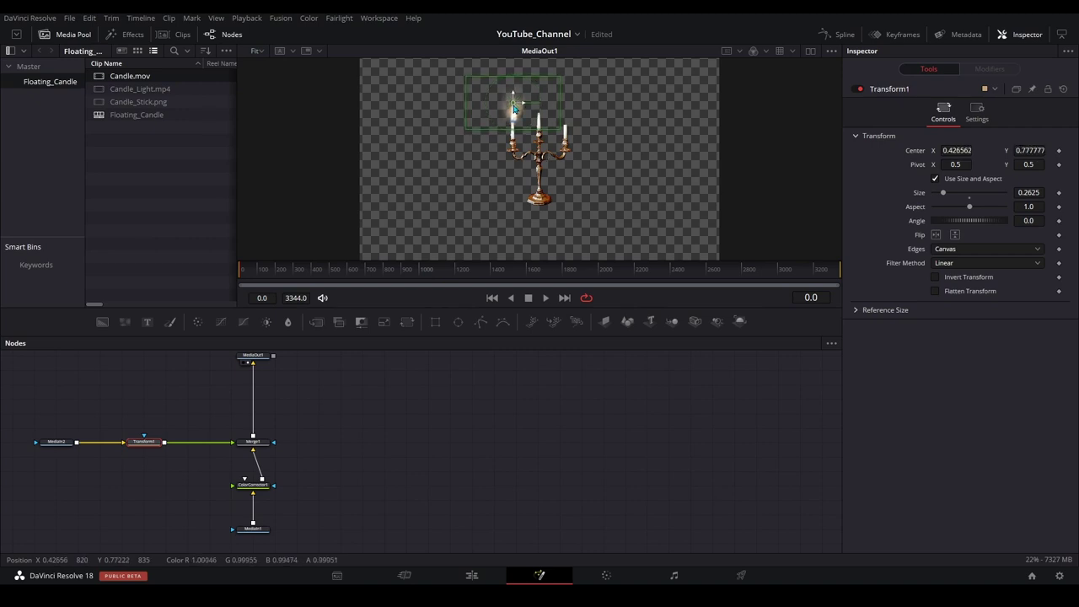
pyautogui.scroll(4, 532, 117)
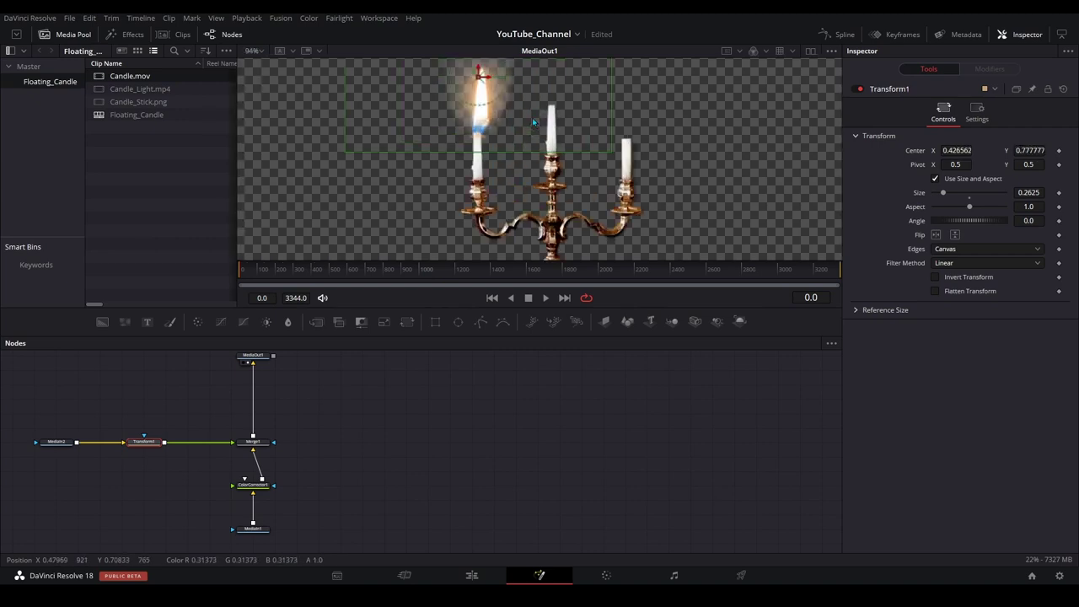
pyautogui.moveTo(612, 154); pyautogui.dragTo(562, 123)
pyautogui.moveTo(478, 82); pyautogui.dragTo(477, 101)
pyautogui.moveTo(558, 148); pyautogui.dragTo(527, 140)
pyautogui.moveTo(478, 102); pyautogui.dragTo(477, 102)
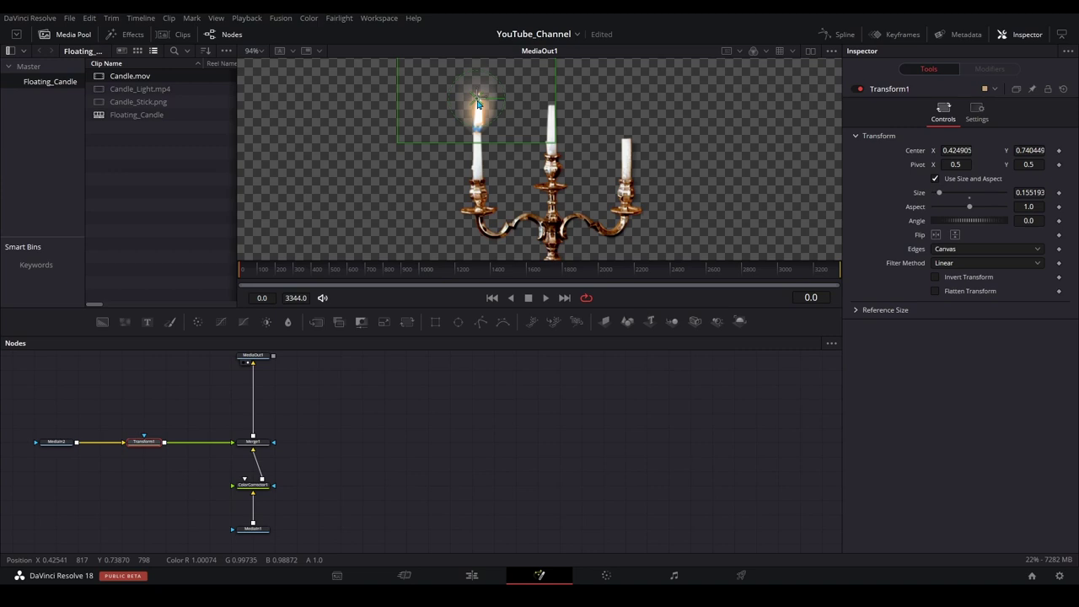
pyautogui.moveTo(477, 103); pyautogui.dragTo(478, 103)
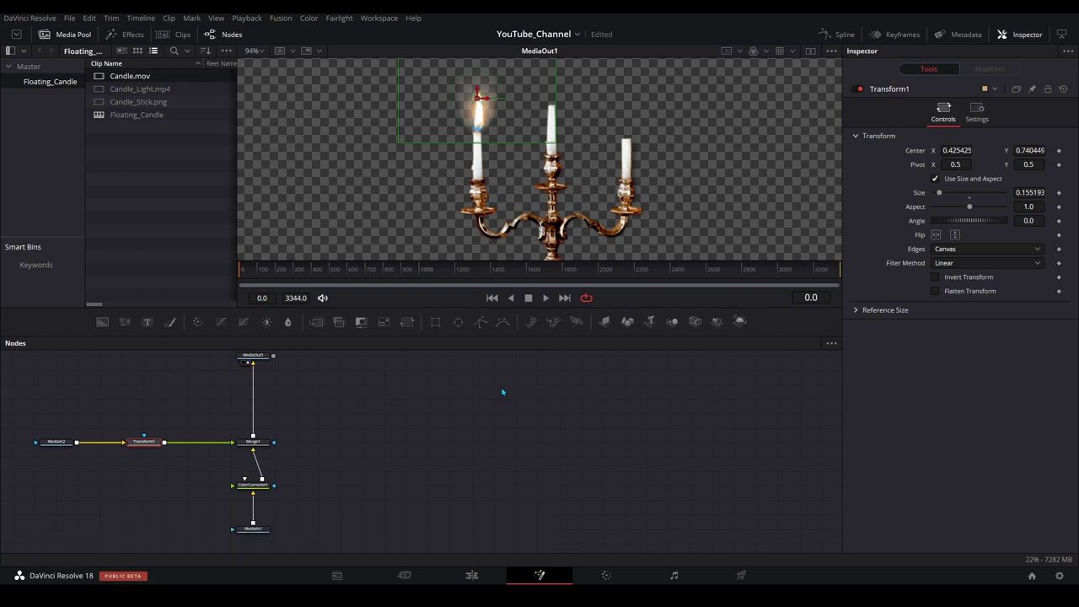
# Copy Transform1 and paste it twice, creating unconnected Transform1_1 and Transform1_2.
pyautogui.rightClick(156, 447)
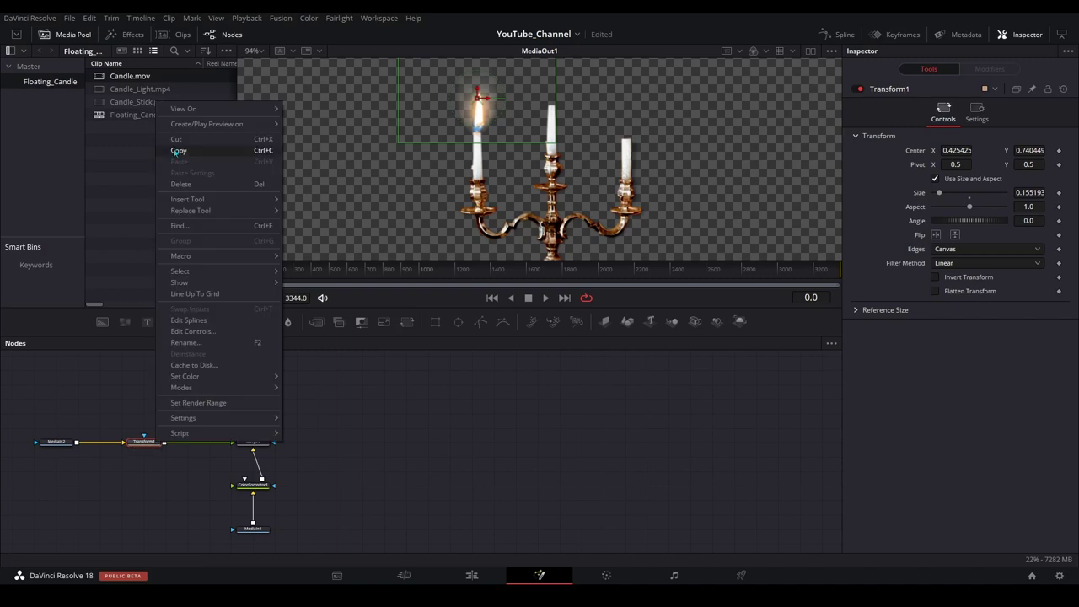
pyautogui.click(131, 388)
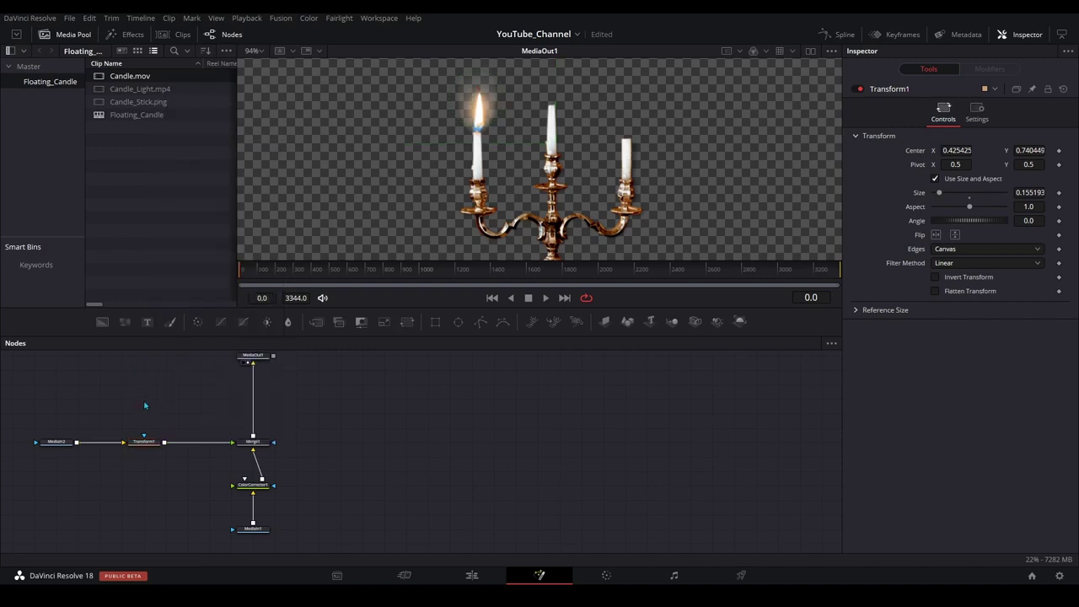
pyautogui.rightClick(145, 406)
pyautogui.click(168, 577)
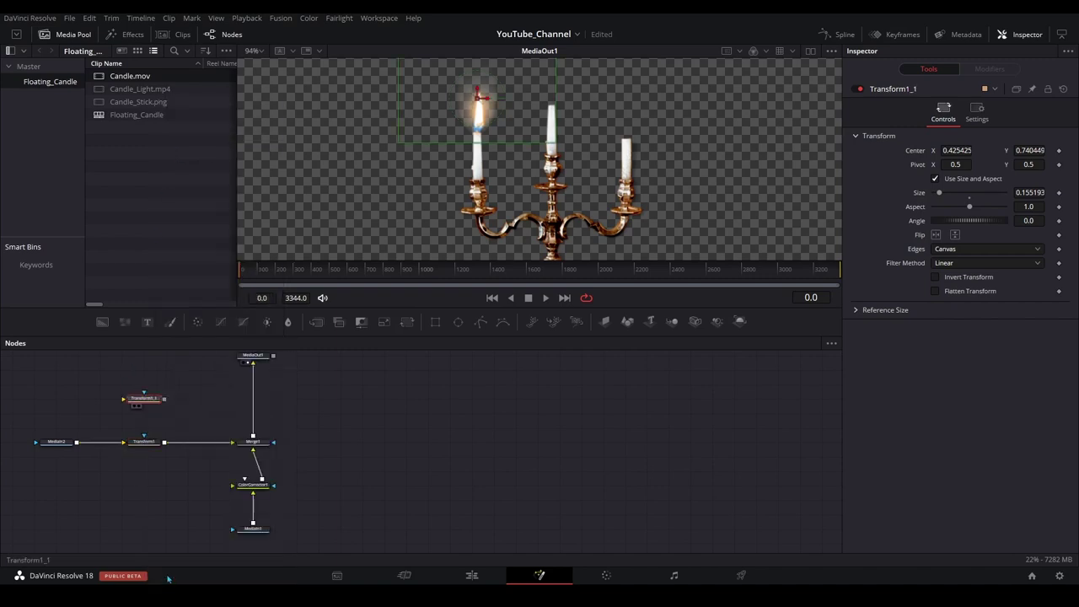
pyautogui.scroll(1, 179, 379)
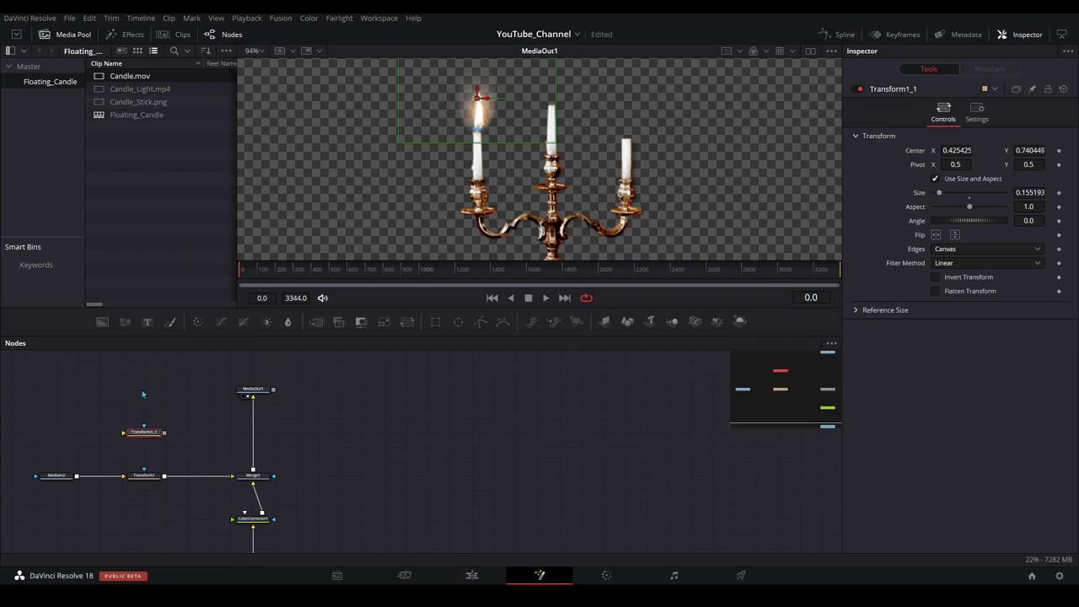
pyautogui.rightClick(141, 394)
pyautogui.click(166, 567)
# Chain Merge2 and Merge3 after Merge1, ahead of MediaOut1.
pyautogui.moveTo(260, 394); pyautogui.dragTo(260, 365)
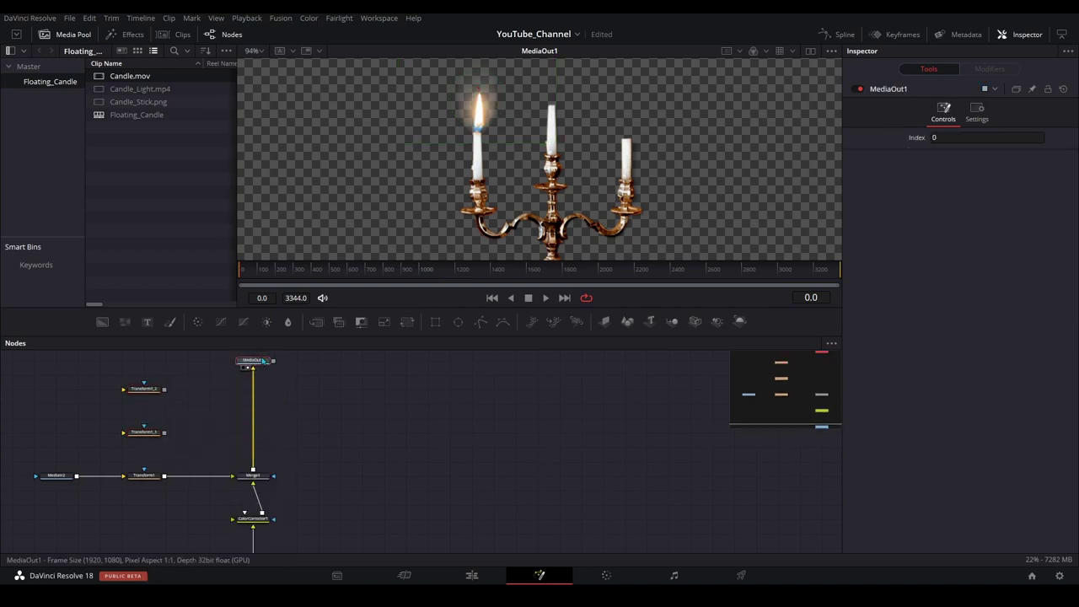
pyautogui.click(256, 478)
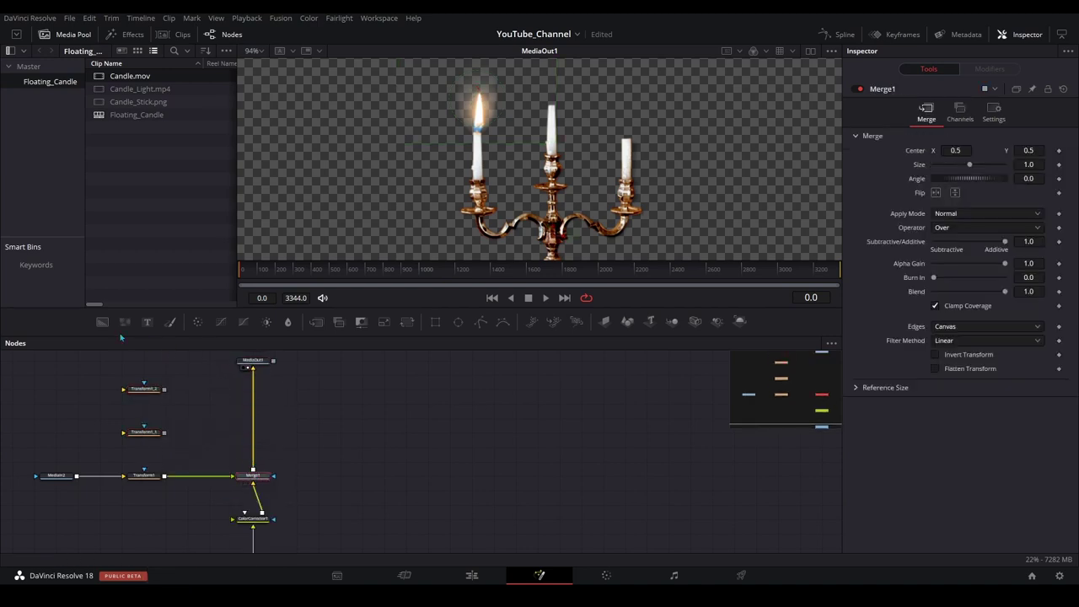
pyautogui.click(314, 322)
pyautogui.moveTo(264, 464); pyautogui.dragTo(257, 395)
pyautogui.click(314, 322)
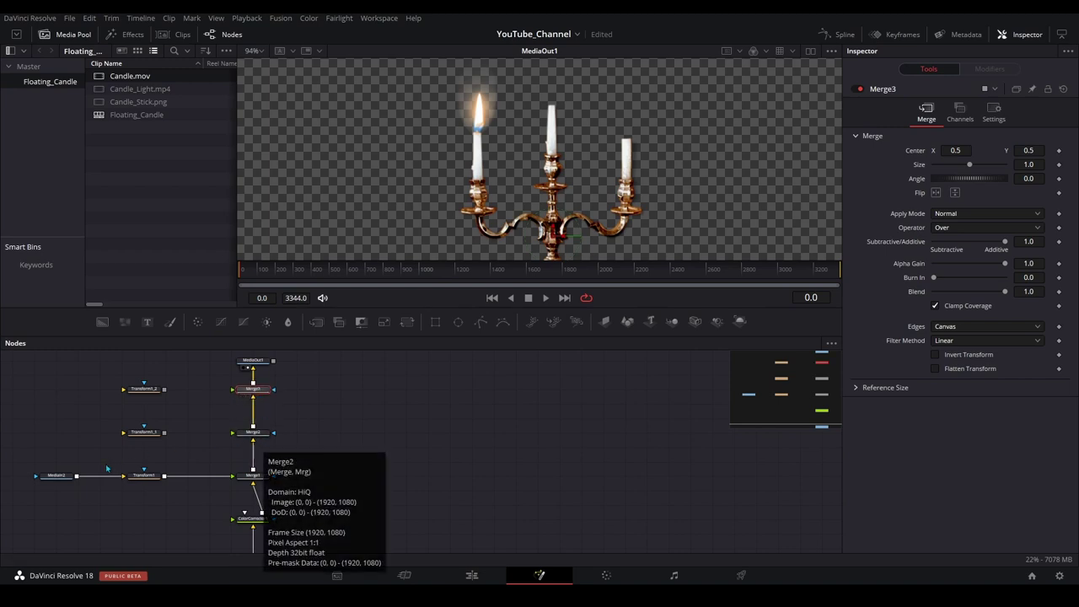
# Feed MediaIn2 into both Transform copies, routing Transform1_1 into Merge2 and Transform1_2 into Merge3.
pyautogui.moveTo(77, 477); pyautogui.dragTo(123, 433)
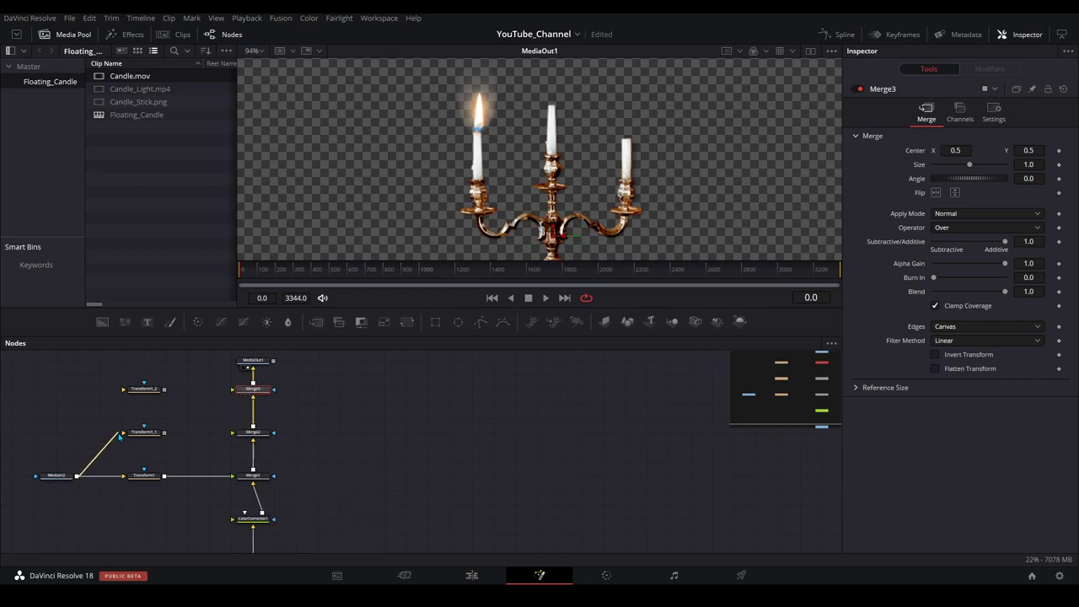
pyautogui.moveTo(77, 478); pyautogui.dragTo(123, 389)
pyautogui.moveTo(66, 477); pyautogui.dragTo(67, 435)
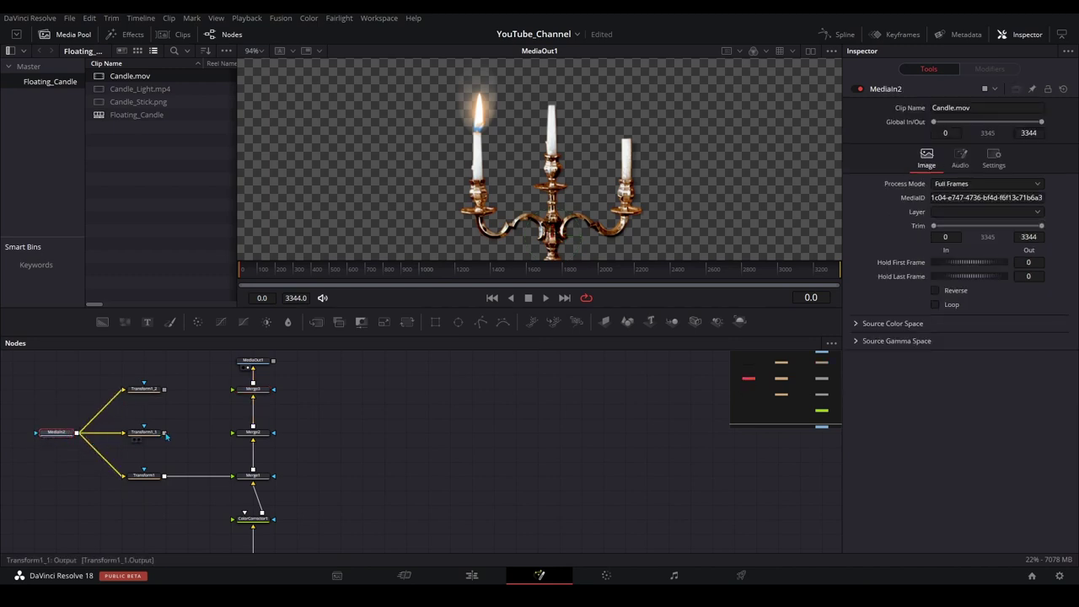
pyautogui.moveTo(165, 433); pyautogui.dragTo(230, 436)
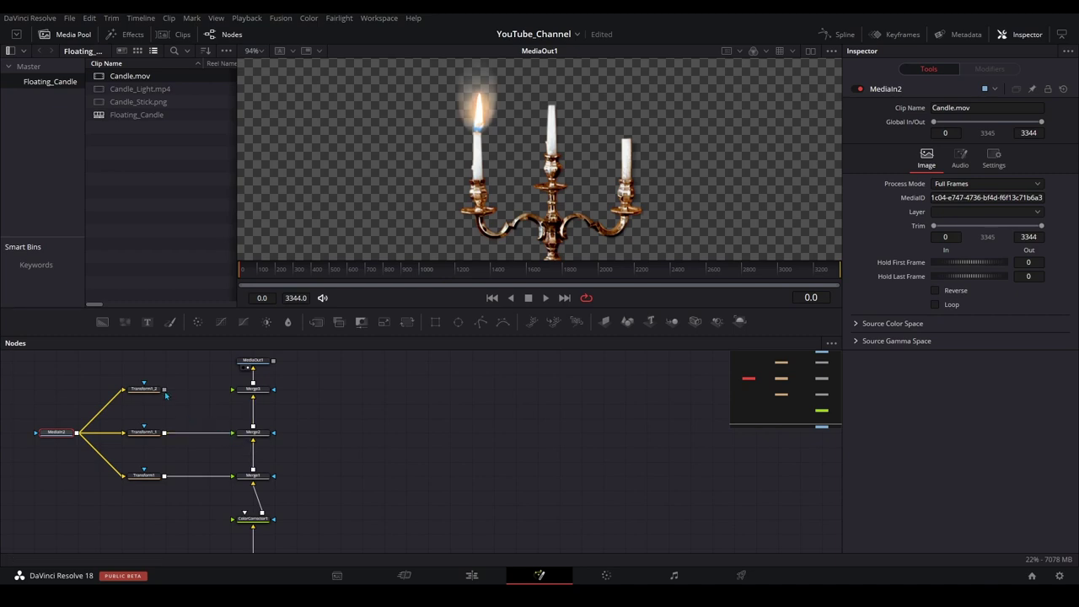
pyautogui.moveTo(166, 391); pyautogui.dragTo(232, 396)
# Move the copied flames onto the middle and right candles.
pyautogui.click(153, 433)
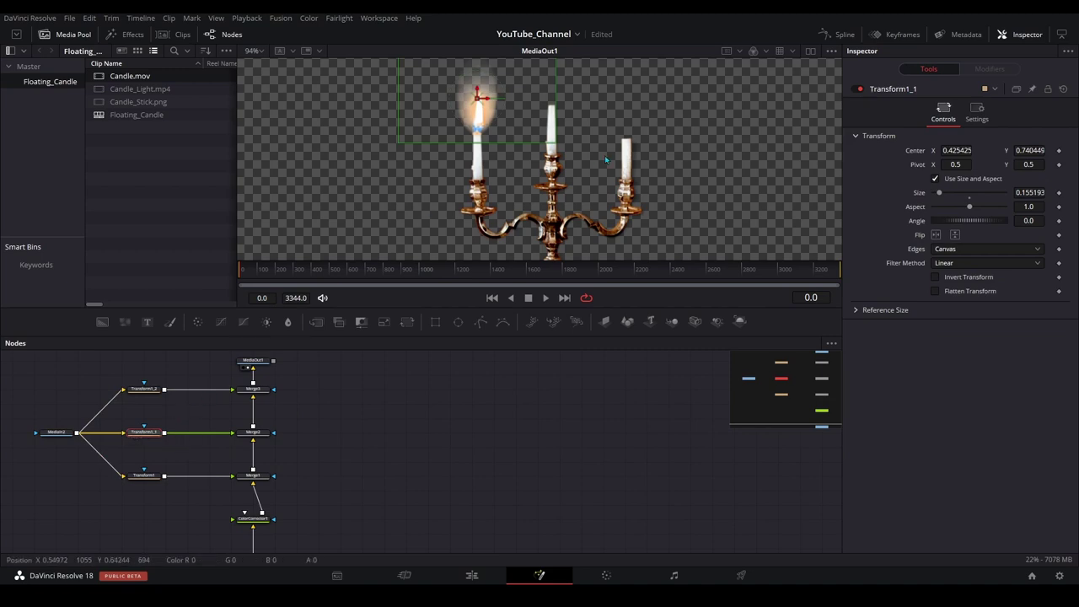
pyautogui.scroll(2, 605, 155)
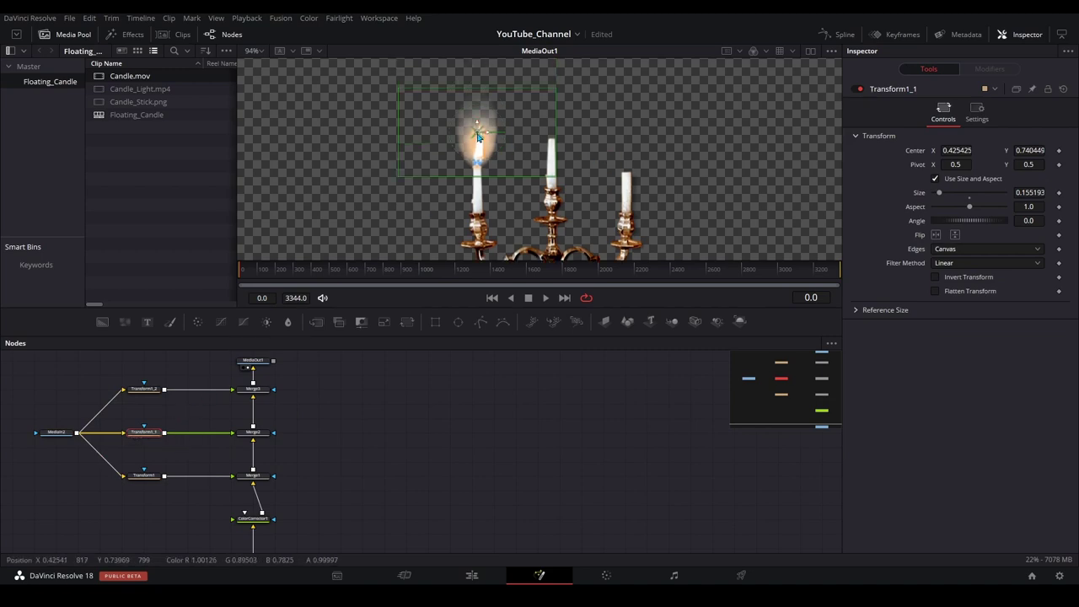
pyautogui.moveTo(478, 132); pyautogui.dragTo(553, 108)
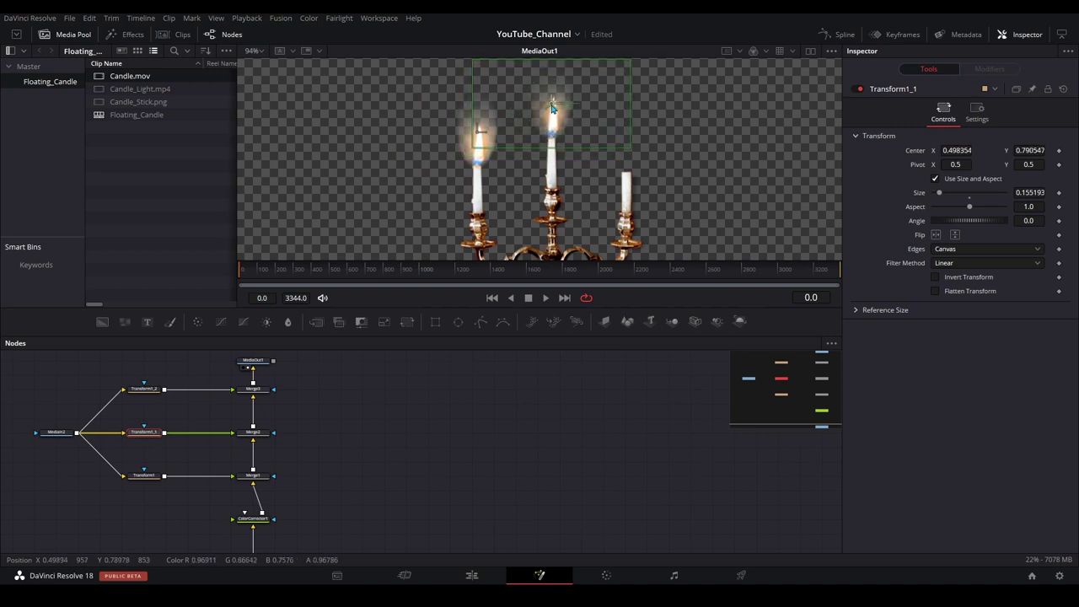
pyautogui.click(159, 391)
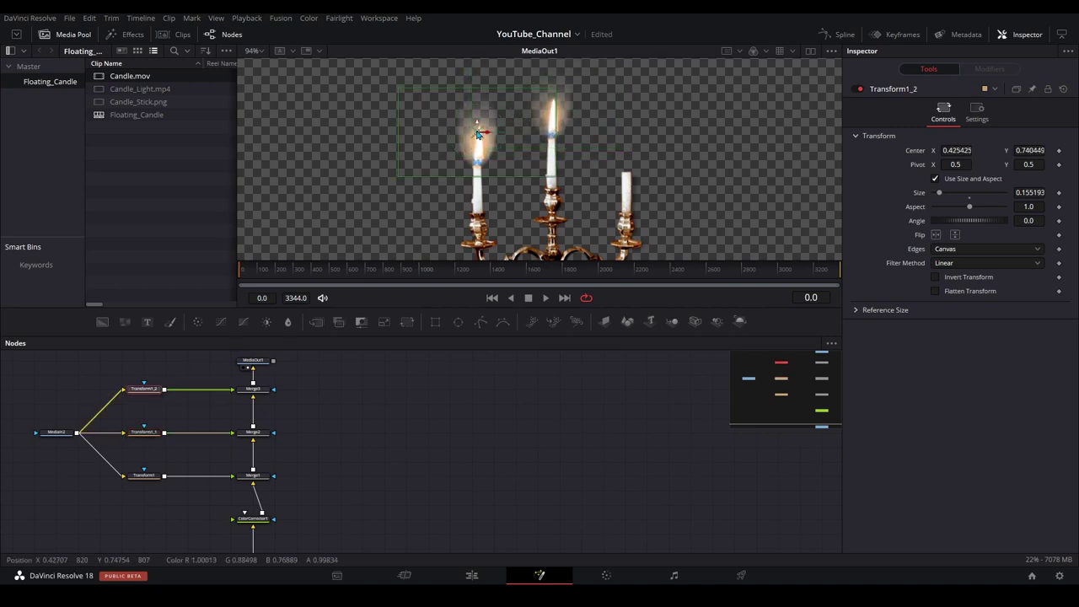
pyautogui.moveTo(506, 134); pyautogui.dragTo(627, 139)
# Play back the three-flame comp, then unplug MediaIn2 from Transform1_2.
pyautogui.click(263, 391)
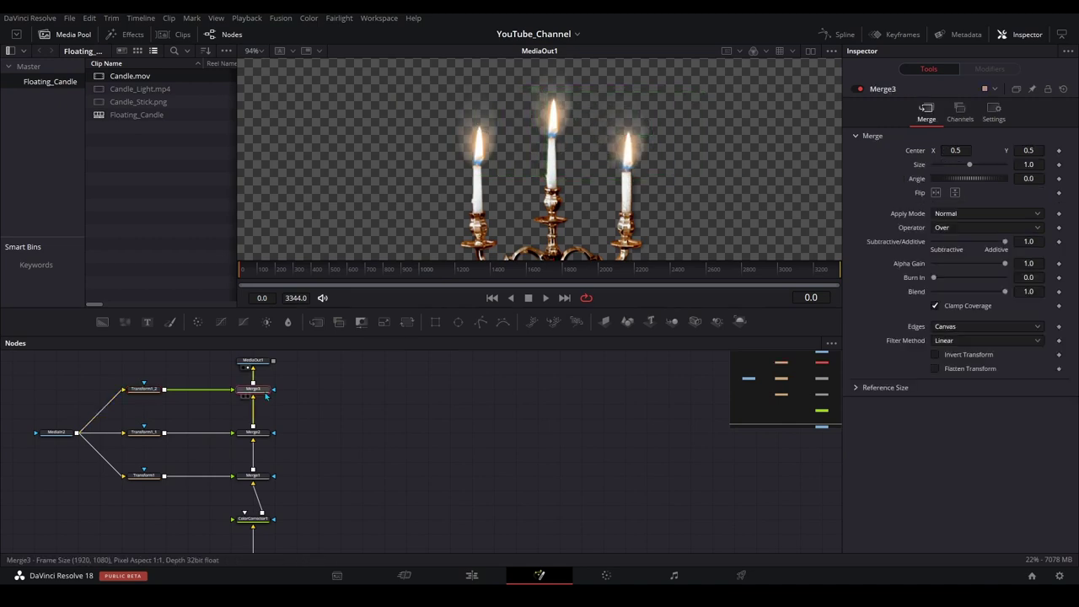
pyautogui.click(545, 298)
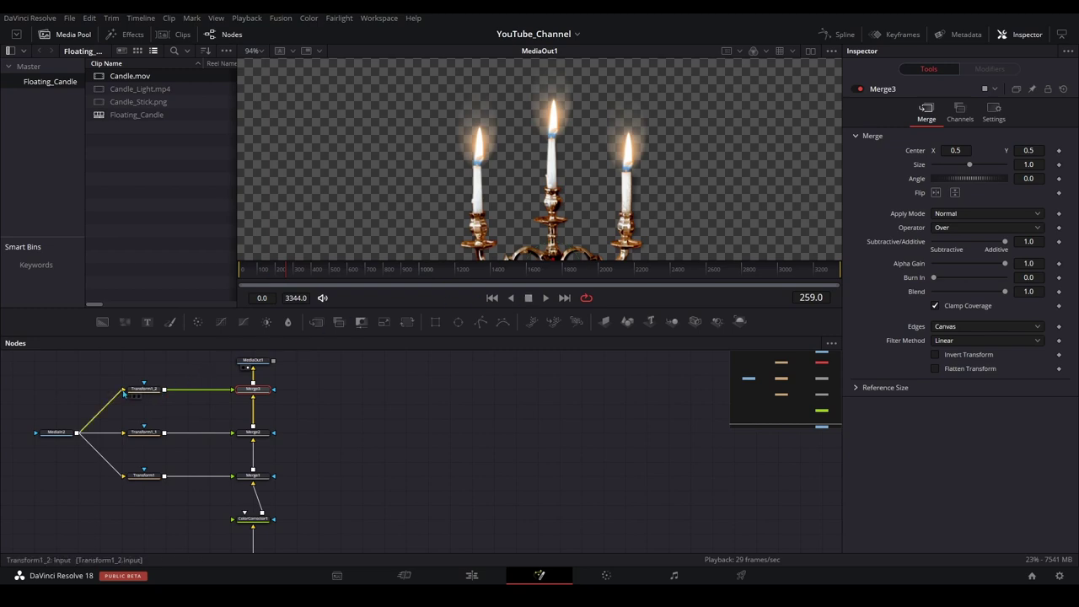
pyautogui.moveTo(123, 389); pyautogui.dragTo(54, 481)
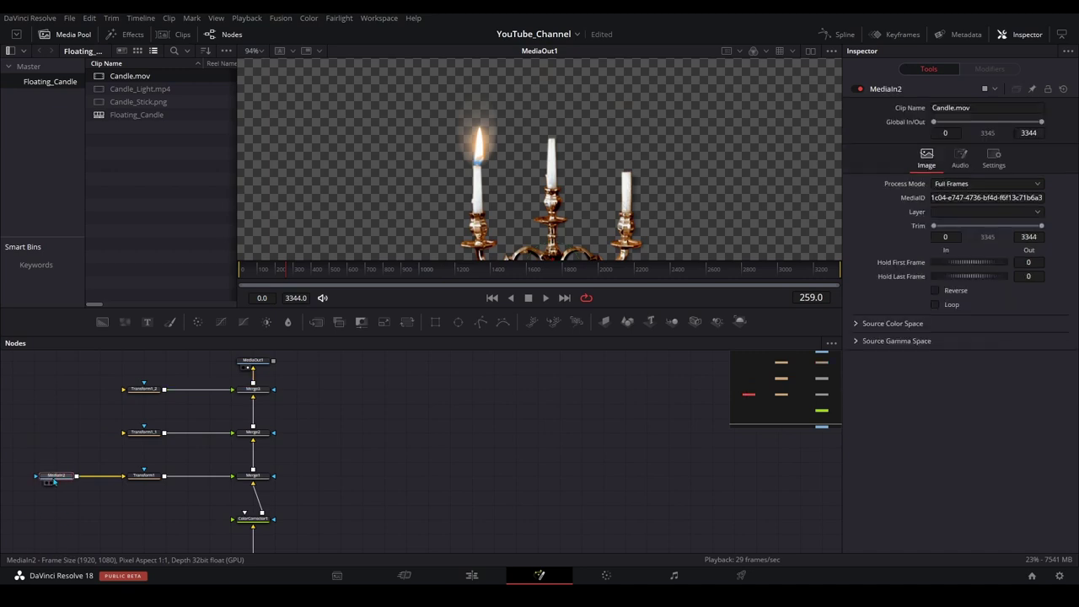
# Paste two copies of the flame clip node, MediaIn2_1 and MediaIn2_2.
pyautogui.rightClick(54, 481)
pyautogui.click(85, 183)
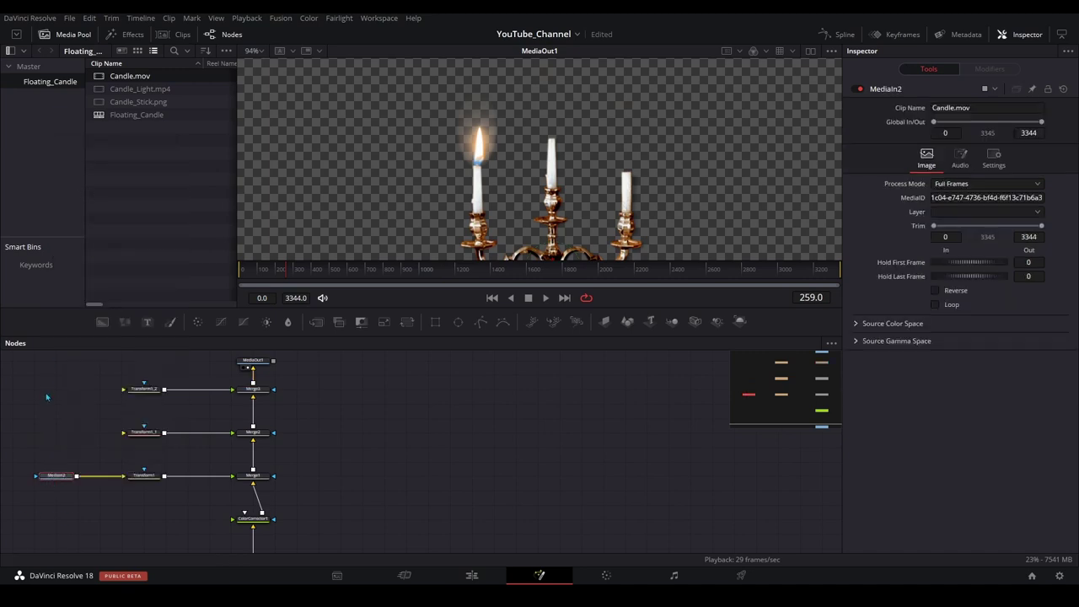
pyautogui.click(57, 440)
pyautogui.rightClick(56, 438)
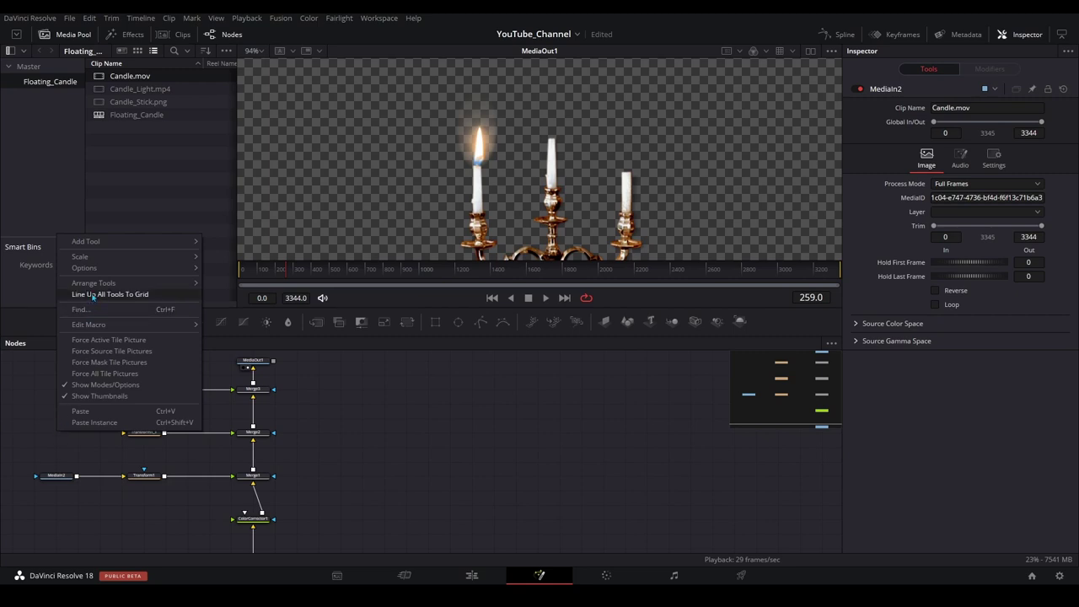
pyautogui.moveTo(93, 286)
pyautogui.click(76, 411)
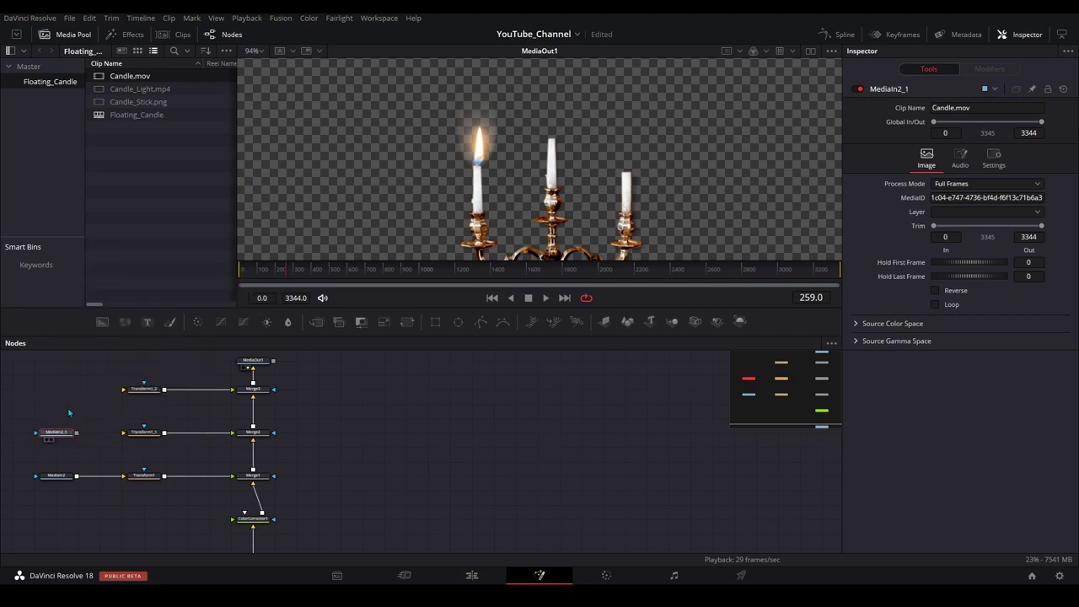
pyautogui.rightClick(53, 389)
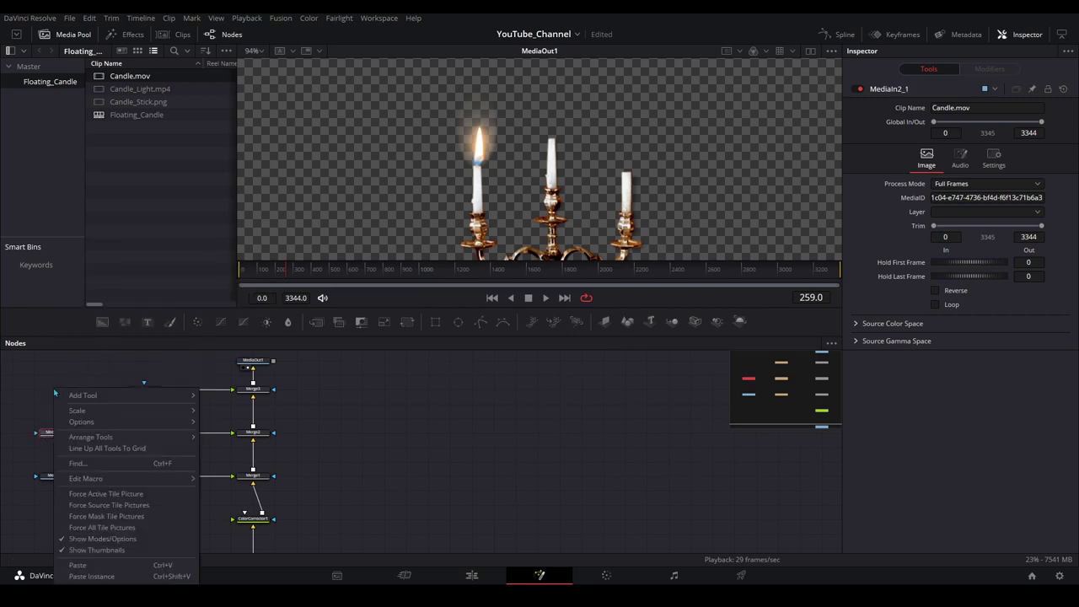
pyautogui.click(84, 563)
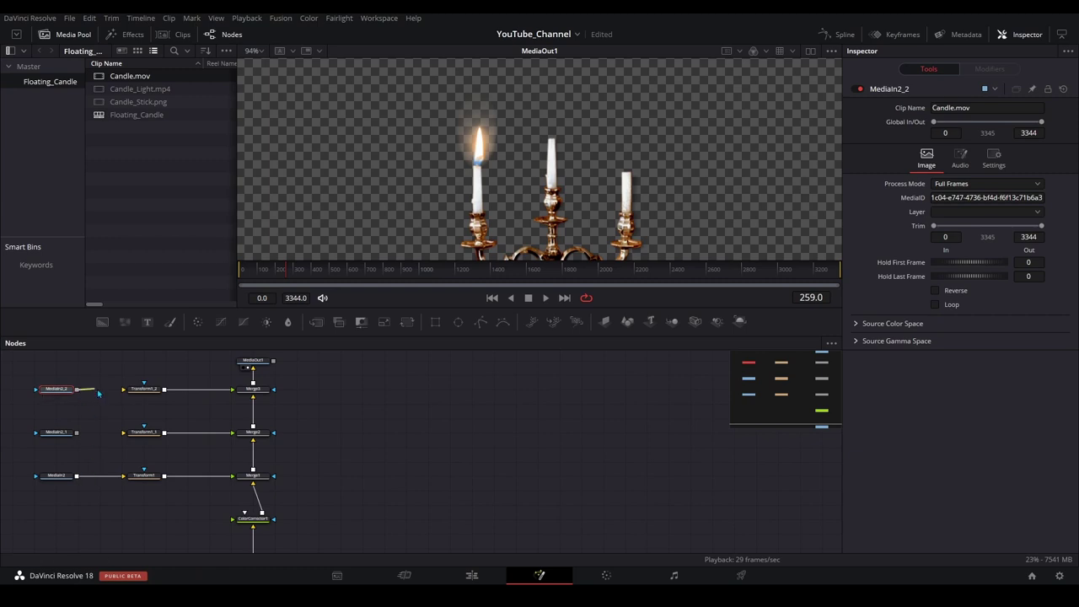
# Connect MediaIn2_2 to Transform1_2 and MediaIn2_1 to Transform1_1.
pyautogui.moveTo(77, 390); pyautogui.dragTo(123, 389)
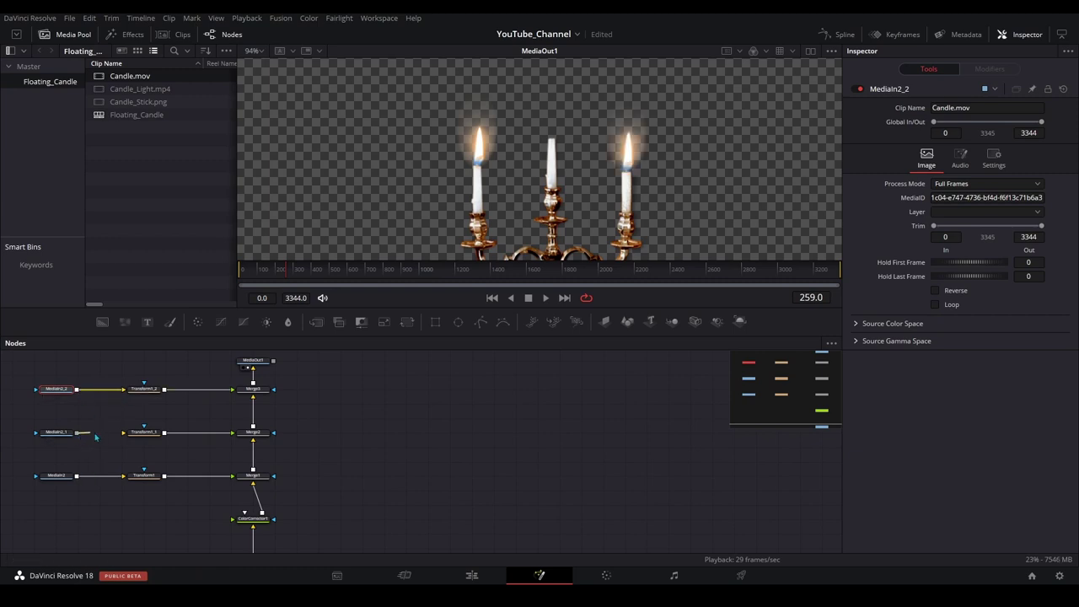
pyautogui.moveTo(79, 437); pyautogui.dragTo(131, 437)
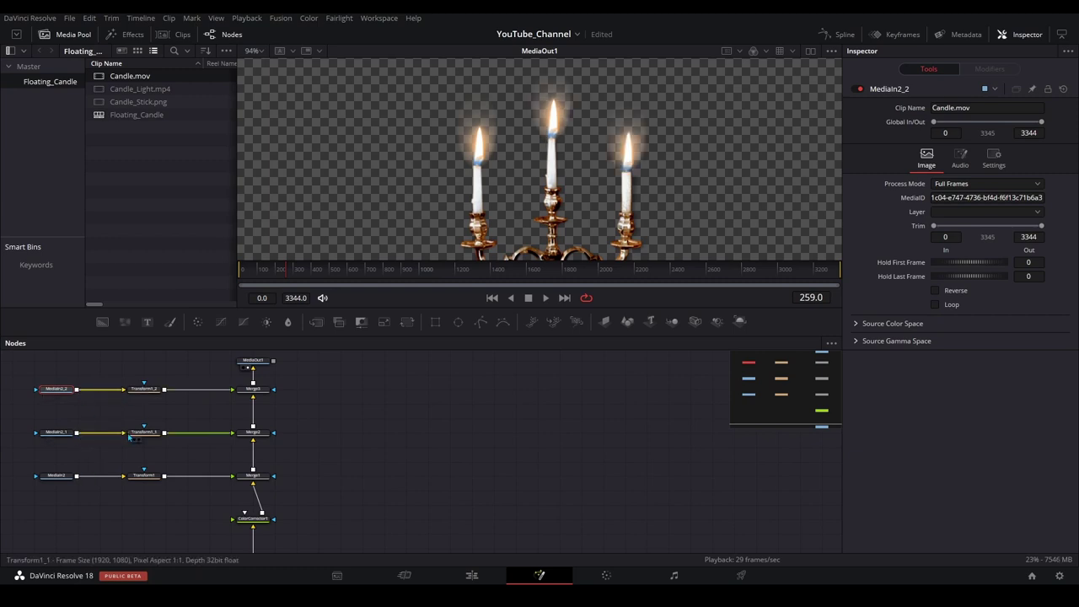
pyautogui.click(66, 436)
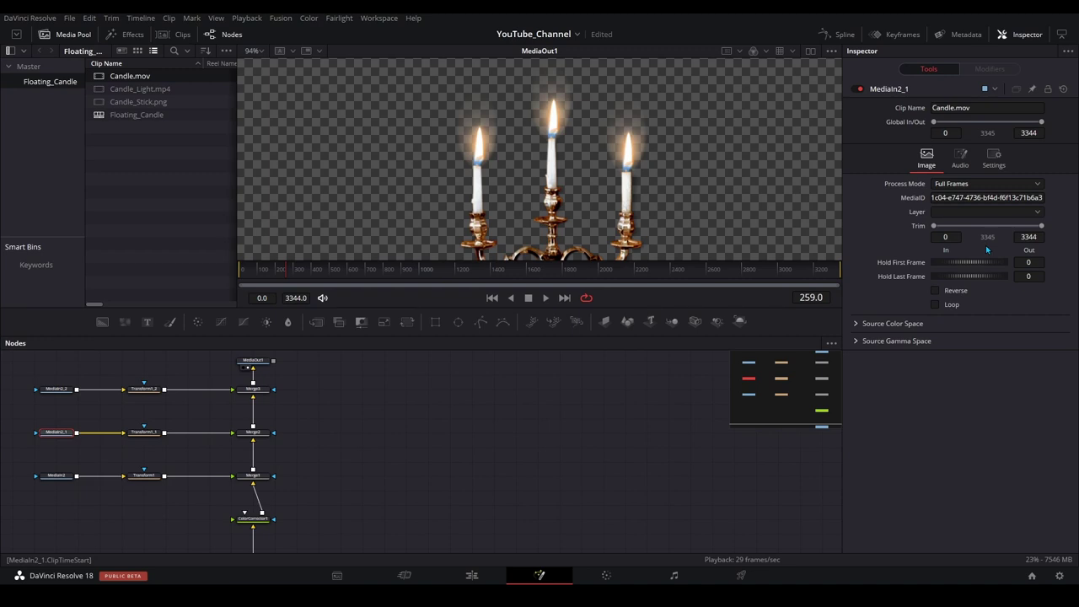
# Set MediaIn2_1's Trim In to 300 and turn on Loop.
pyautogui.click(958, 237)
pyautogui.press('Tab')
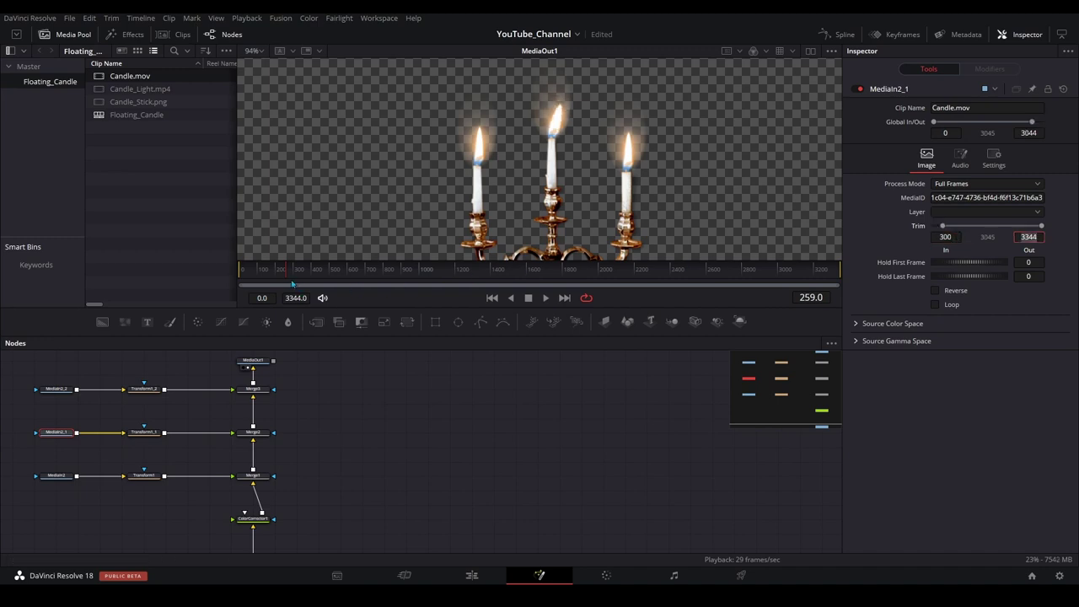
pyautogui.moveTo(286, 276); pyautogui.dragTo(239, 272)
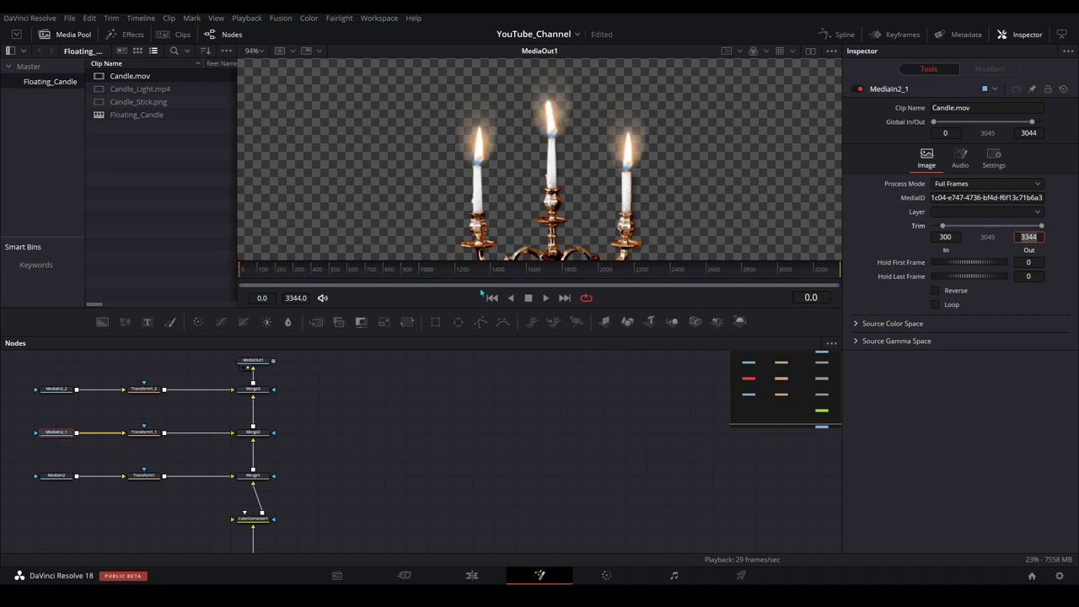
pyautogui.click(545, 301)
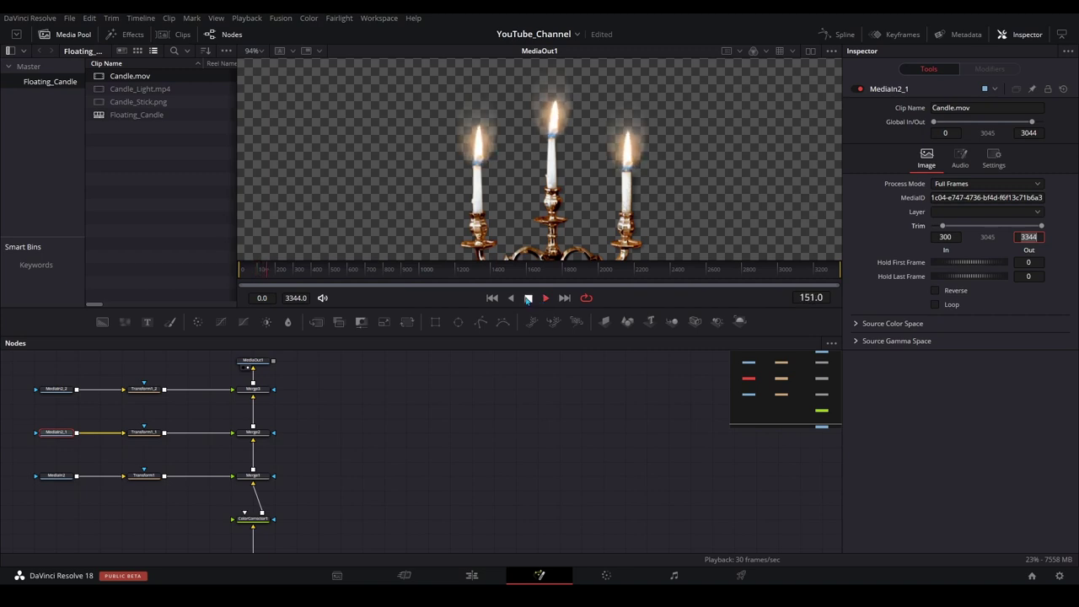
pyautogui.click(528, 298)
pyautogui.click(938, 306)
# Set MediaIn2_2's Trim In to 600 and turn on Loop.
pyautogui.click(57, 390)
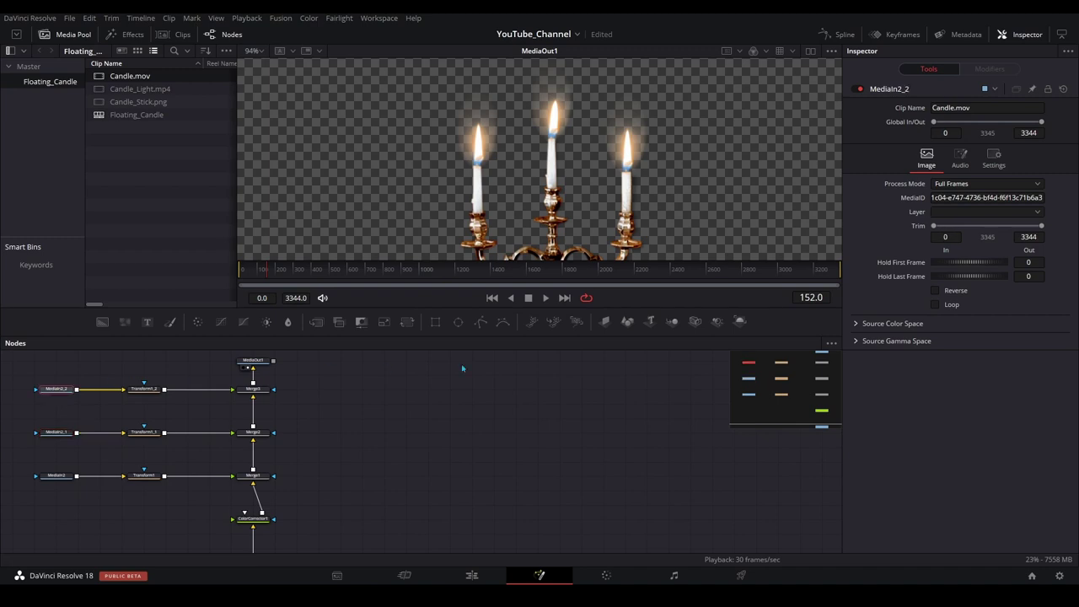
pyautogui.click(946, 236)
pyautogui.write('600')
pyautogui.click(935, 305)
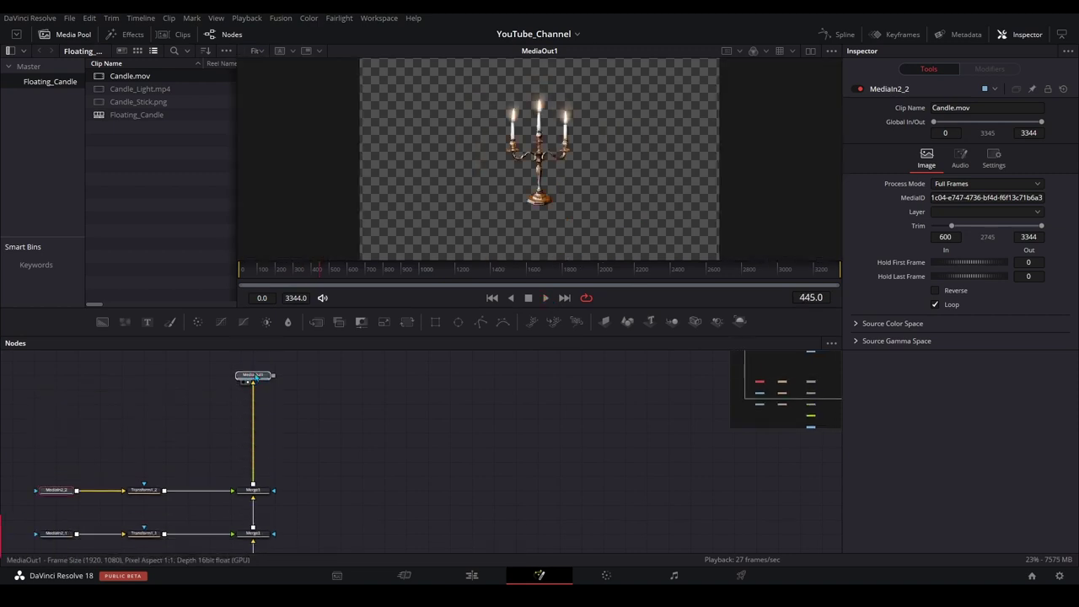
# Insert Transform2 between Merge3 and MediaOut1 and return the playhead to frame 0.
pyautogui.click(251, 491)
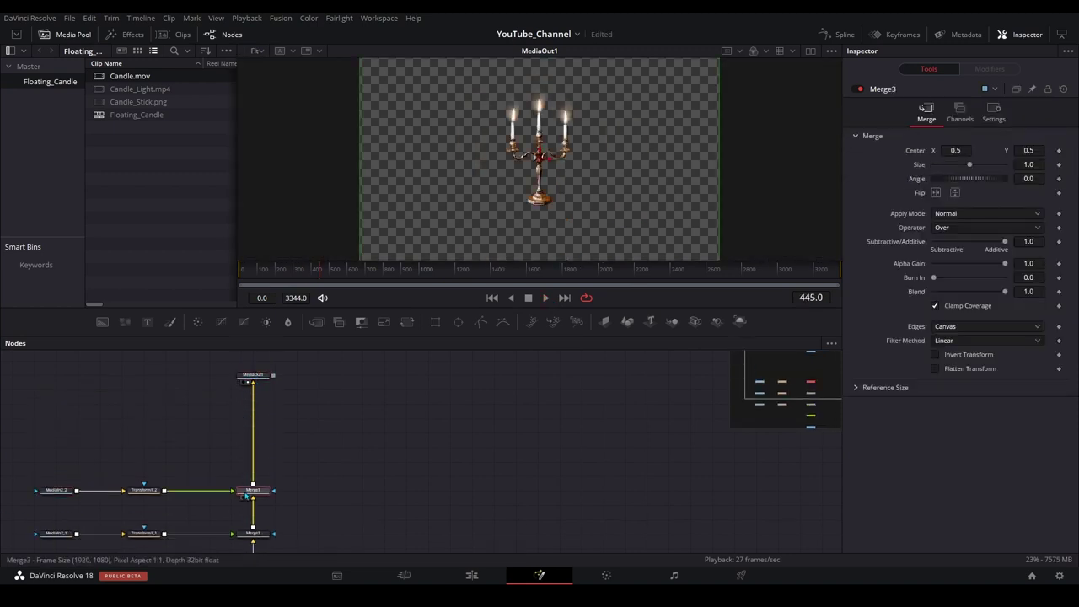
pyautogui.click(408, 327)
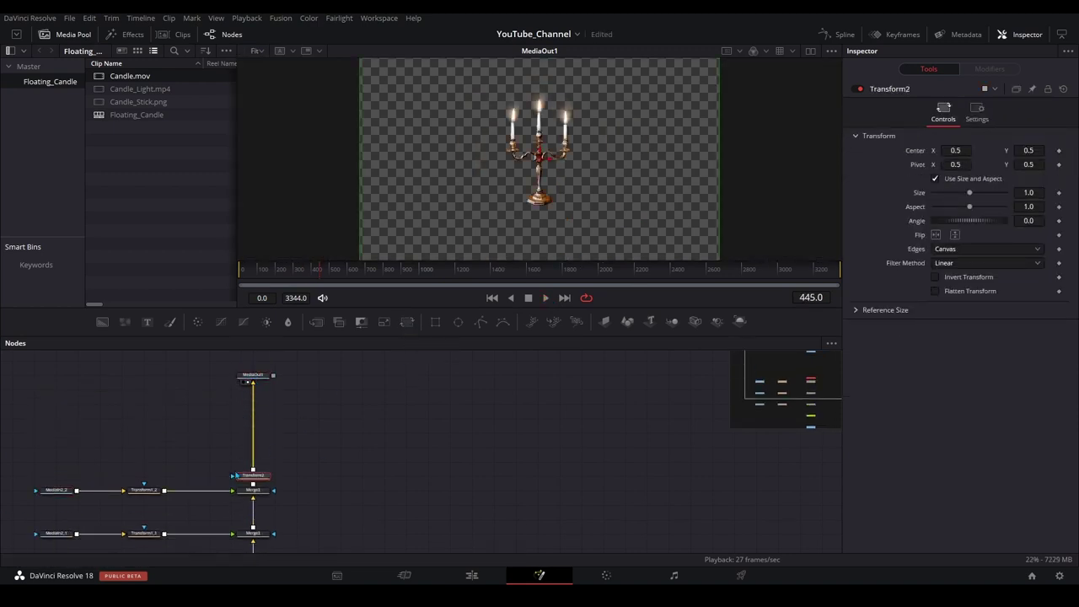
pyautogui.moveTo(244, 479); pyautogui.dragTo(253, 439)
pyautogui.moveTo(319, 274); pyautogui.dragTo(242, 272)
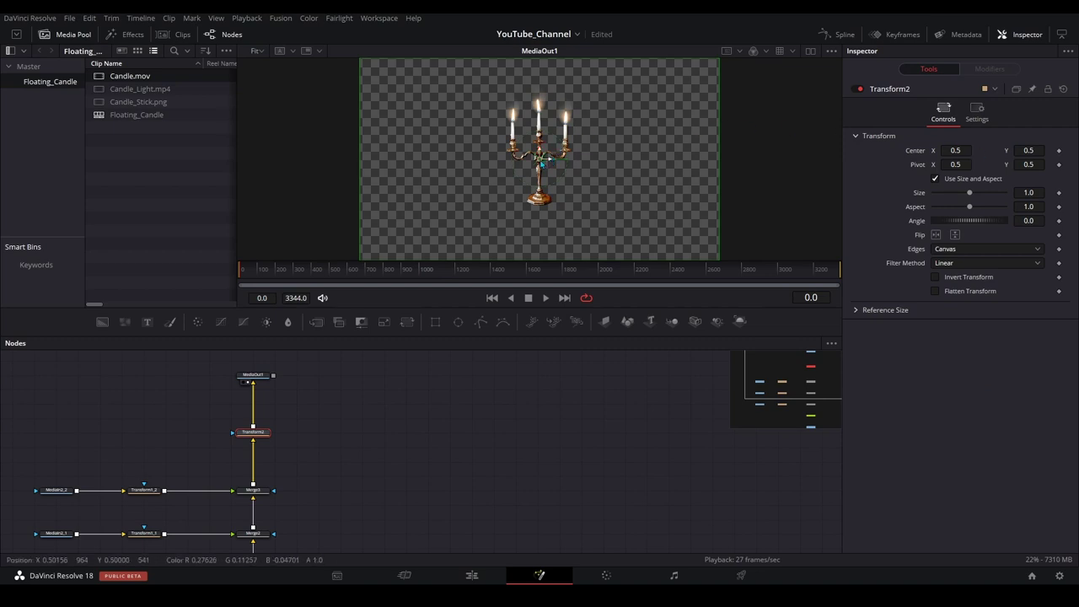
# At frame 0, move the candlestick left and up, tilt it slightly, and keyframe Center.
pyautogui.moveTo(542, 165); pyautogui.dragTo(462, 150)
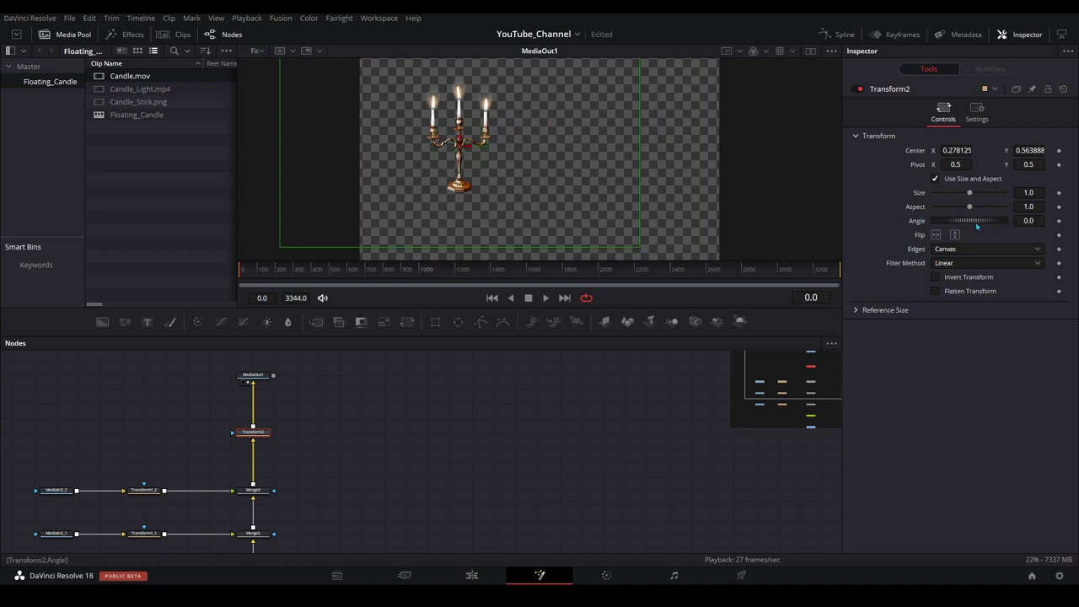
pyautogui.moveTo(977, 225); pyautogui.dragTo(978, 225)
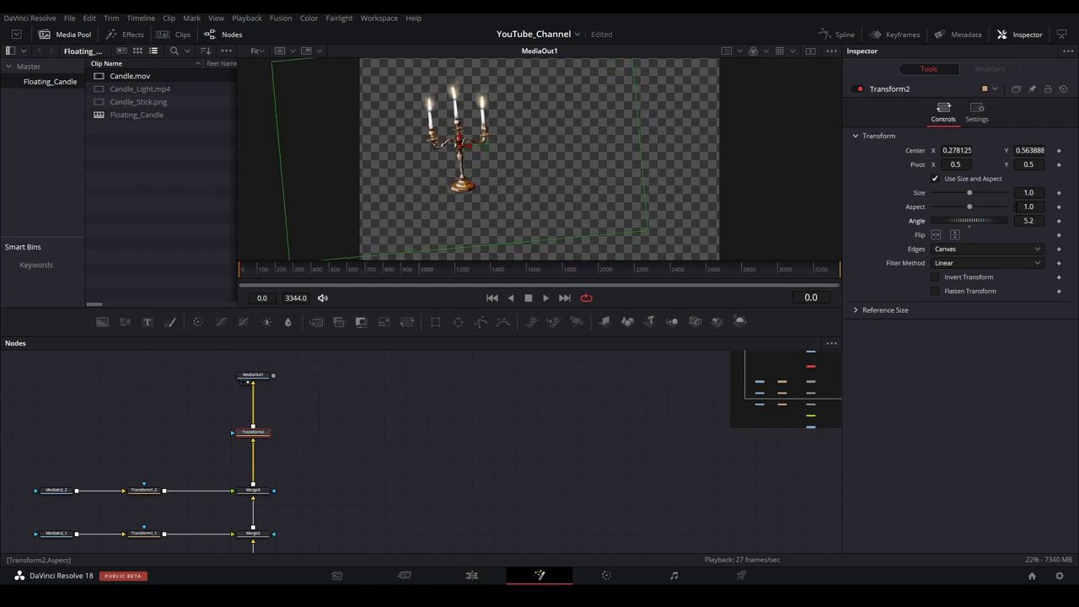
pyautogui.click(1059, 151)
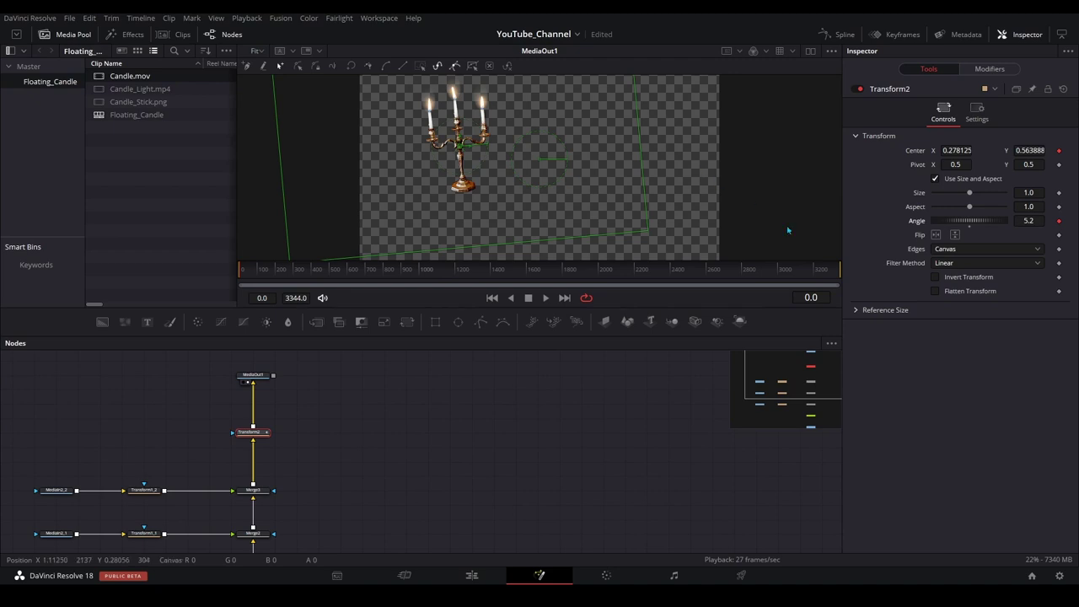
# At frame 500, move the candlestick to the right and tilt it to -7.8.
pyautogui.click(814, 295)
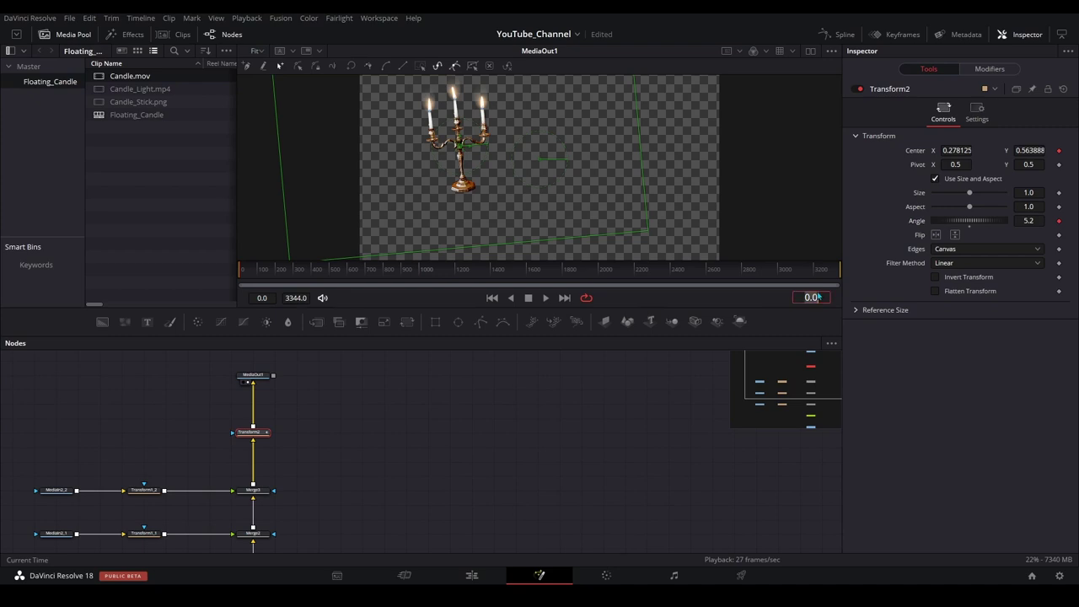
pyautogui.write('500')
pyautogui.press('Return')
pyautogui.moveTo(464, 149); pyautogui.dragTo(639, 146)
pyautogui.moveTo(972, 226); pyautogui.dragTo(969, 228)
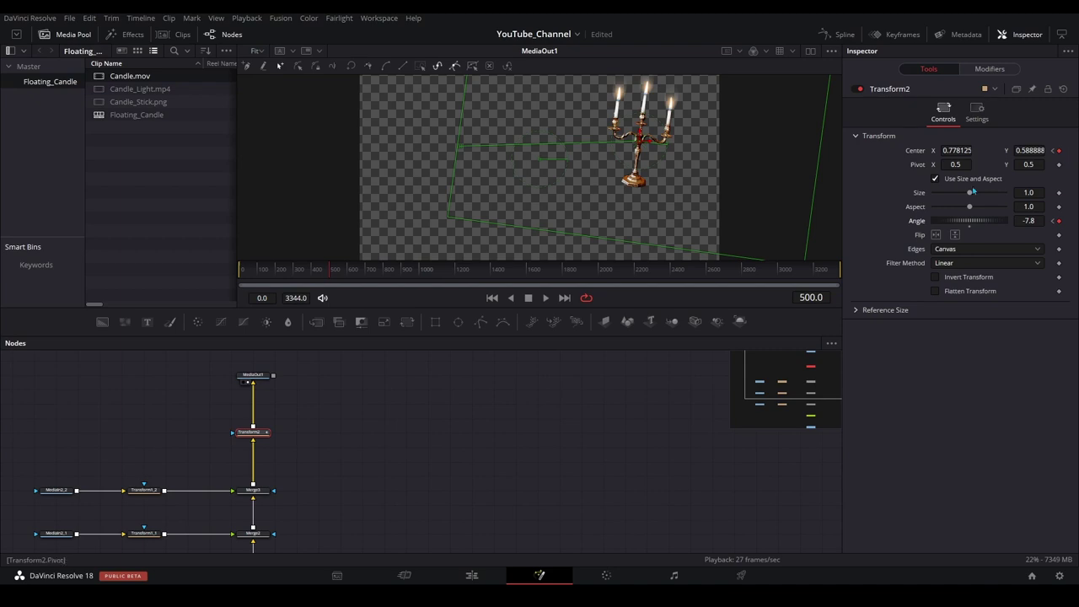
# At frame 1000, move the candlestick left and down, reset the angle to 0, and scrub to check.
pyautogui.click(806, 298)
pyautogui.hotkey('ctrl', 'a')
pyautogui.write('1000')
pyautogui.press('Return')
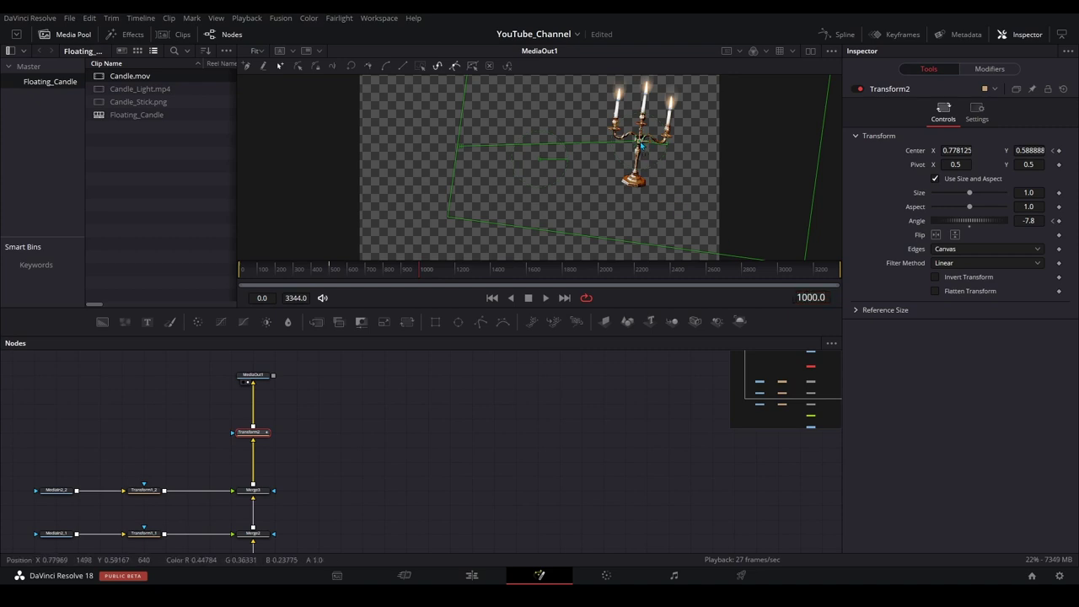
pyautogui.moveTo(636, 150); pyautogui.dragTo(441, 192)
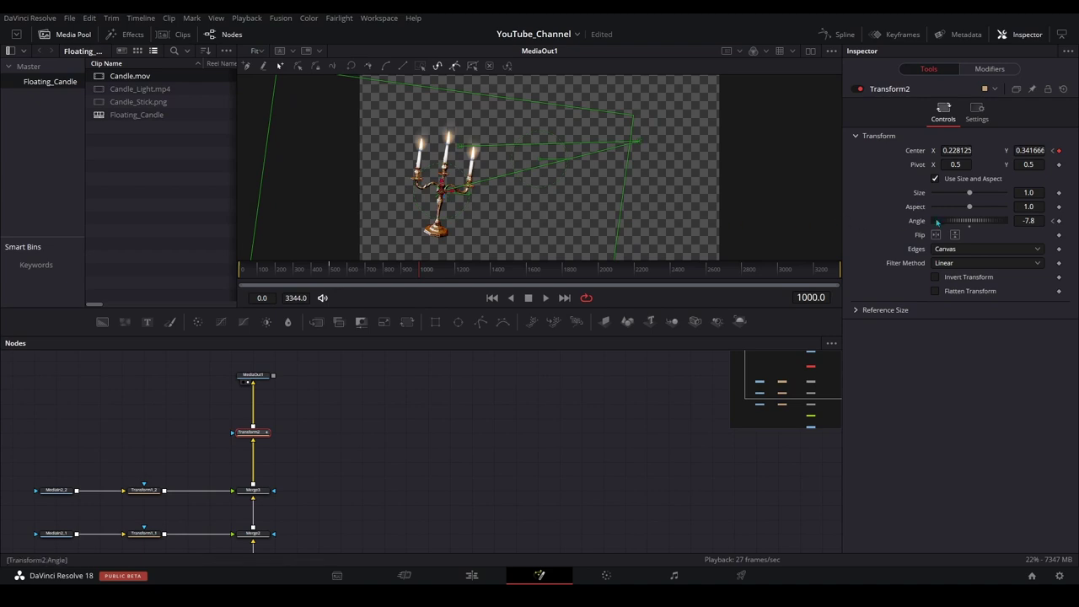
pyautogui.moveTo(949, 224); pyautogui.dragTo(970, 221)
pyautogui.doubleClick(970, 222)
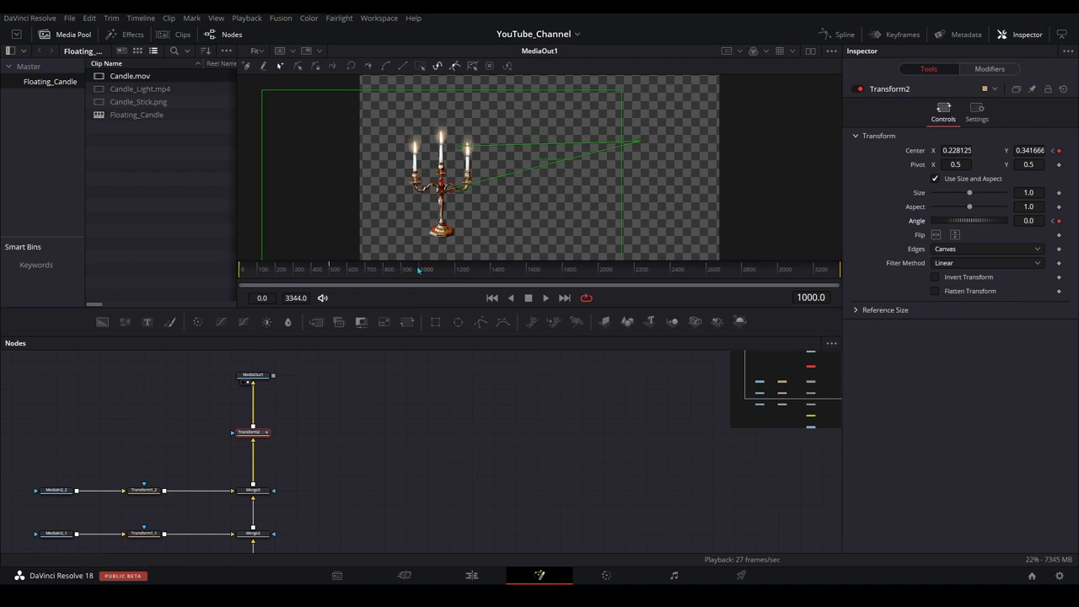
pyautogui.moveTo(418, 270)
pyautogui.mouseDown()
pyautogui.moveTo(253, 271)
pyautogui.moveTo(420, 270)
pyautogui.mouseUp()
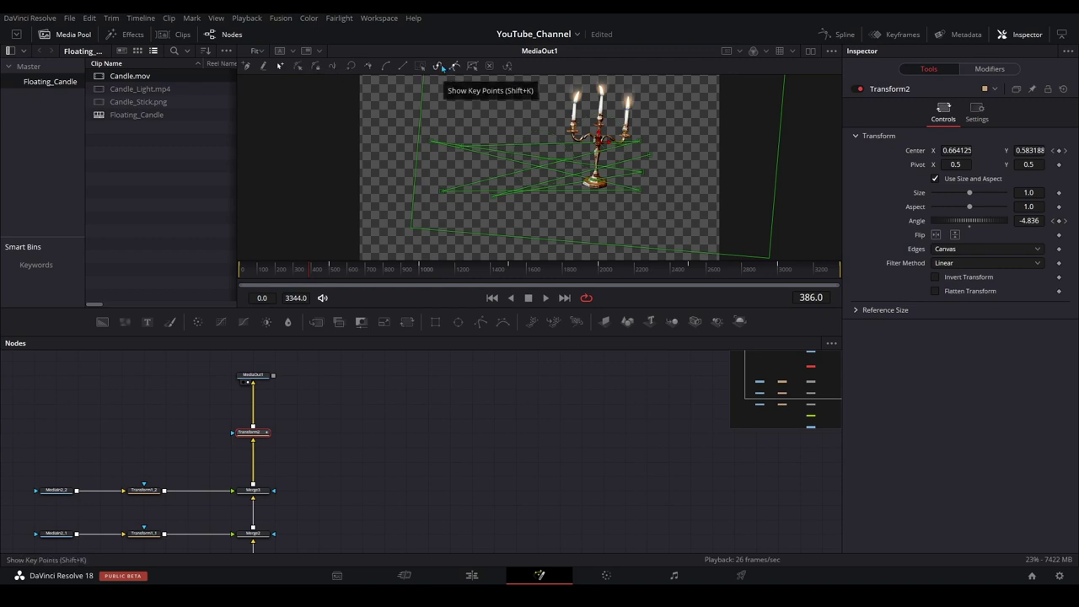
# Select the candlestick's motion path, apply Smooth twice, and play it back to frame 1184.
pyautogui.click(430, 141)
pyautogui.click(386, 72)
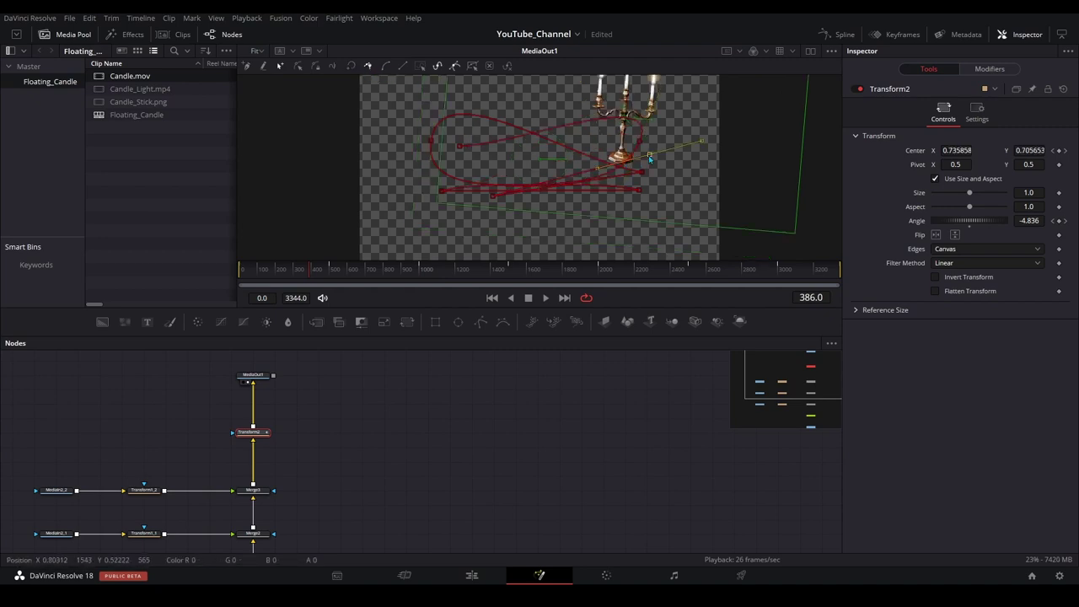
pyautogui.click(386, 67)
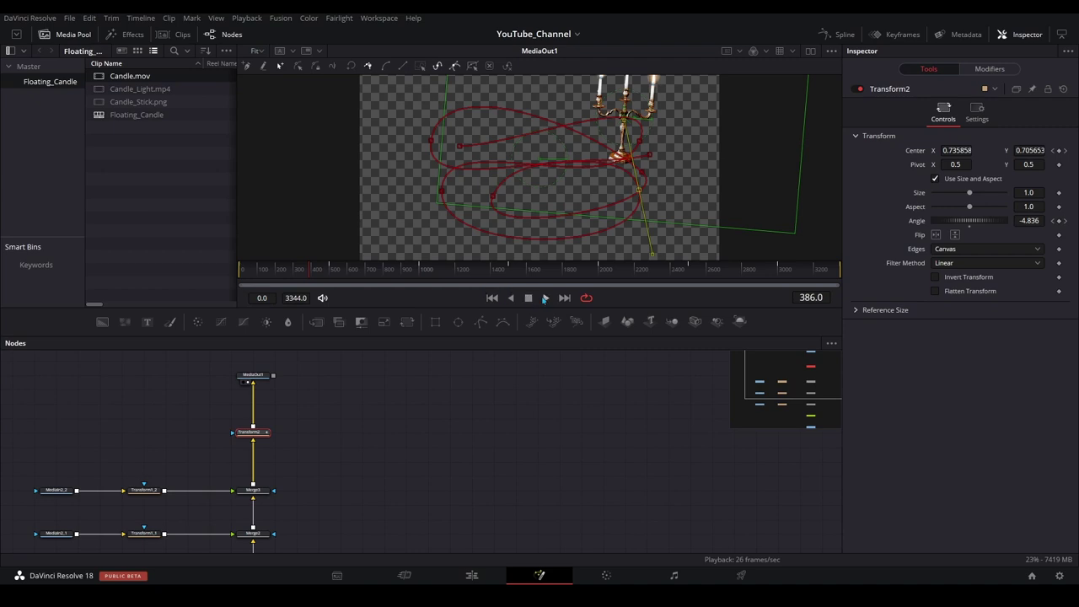
pyautogui.click(545, 297)
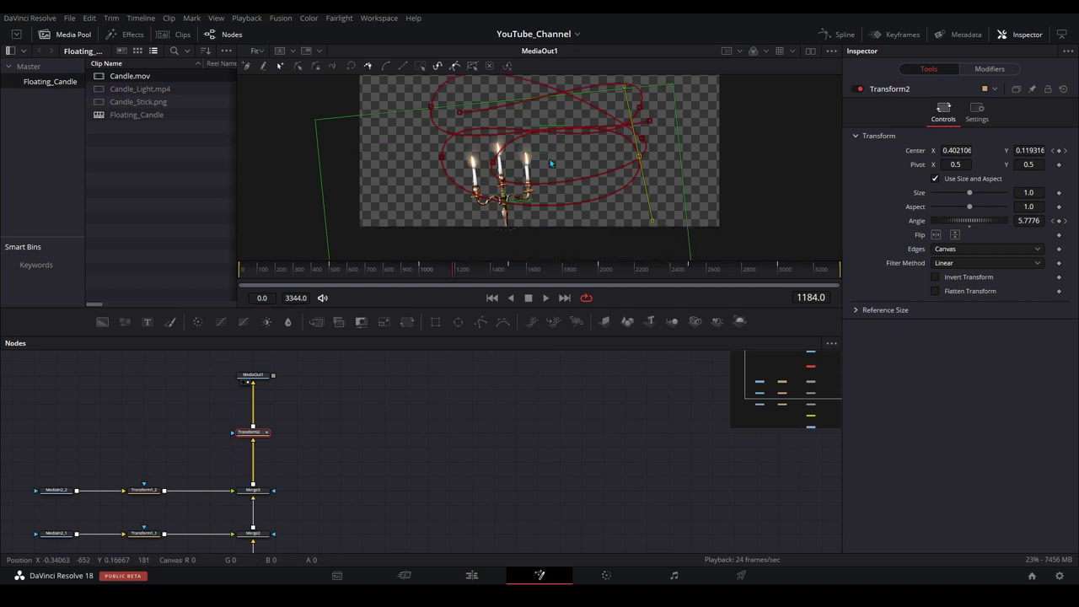
# Raise the candlestick at this frame, lengthen a path point's tangent, and preview the motion.
pyautogui.moveTo(528, 210); pyautogui.dragTo(551, 179)
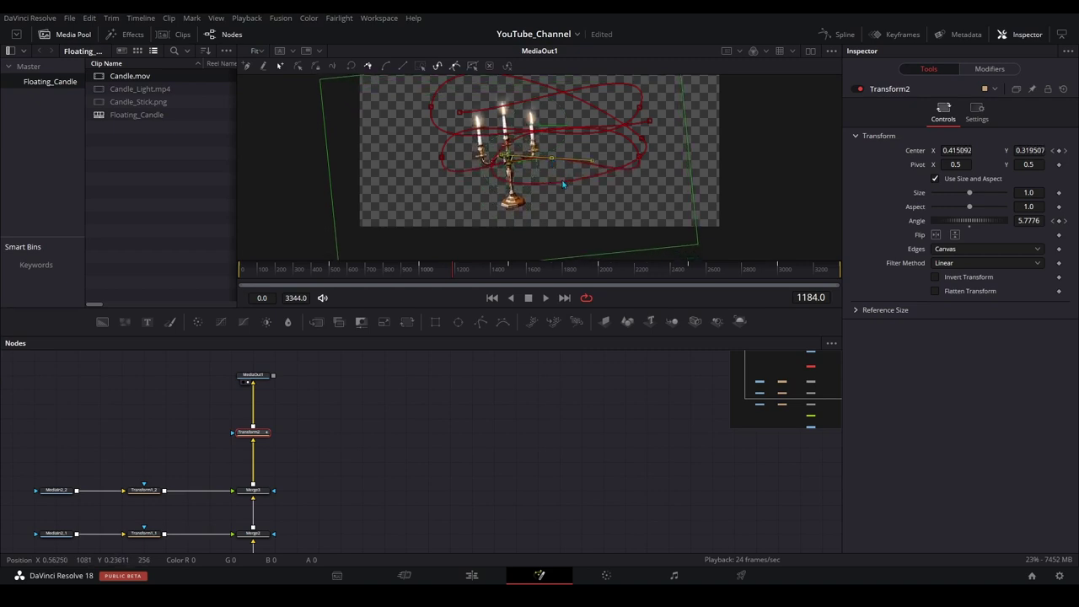
pyautogui.click(565, 169)
pyautogui.moveTo(565, 169); pyautogui.dragTo(590, 195)
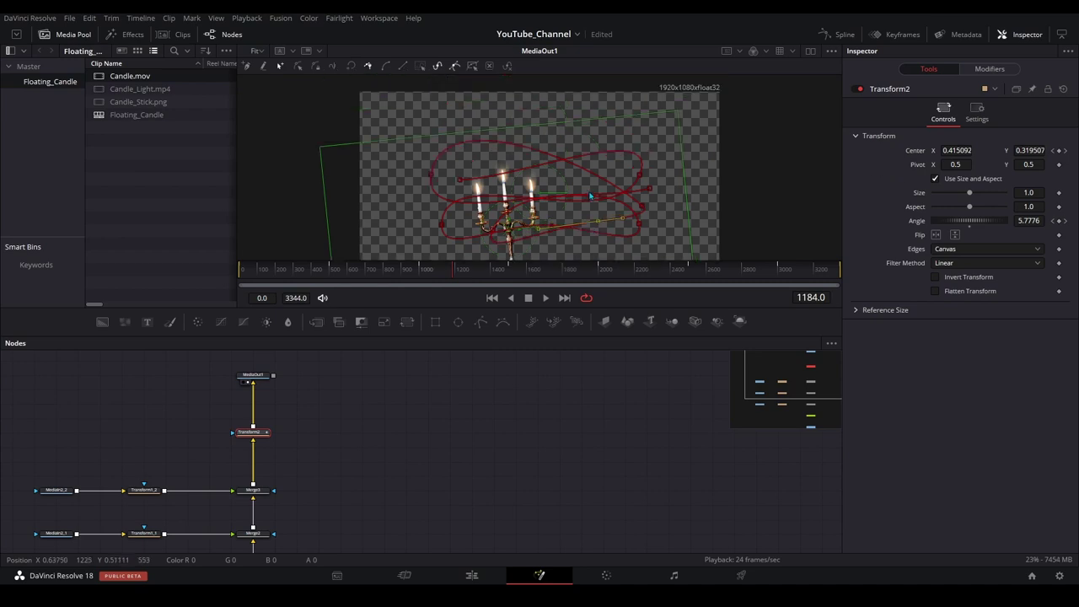
pyautogui.click(479, 150)
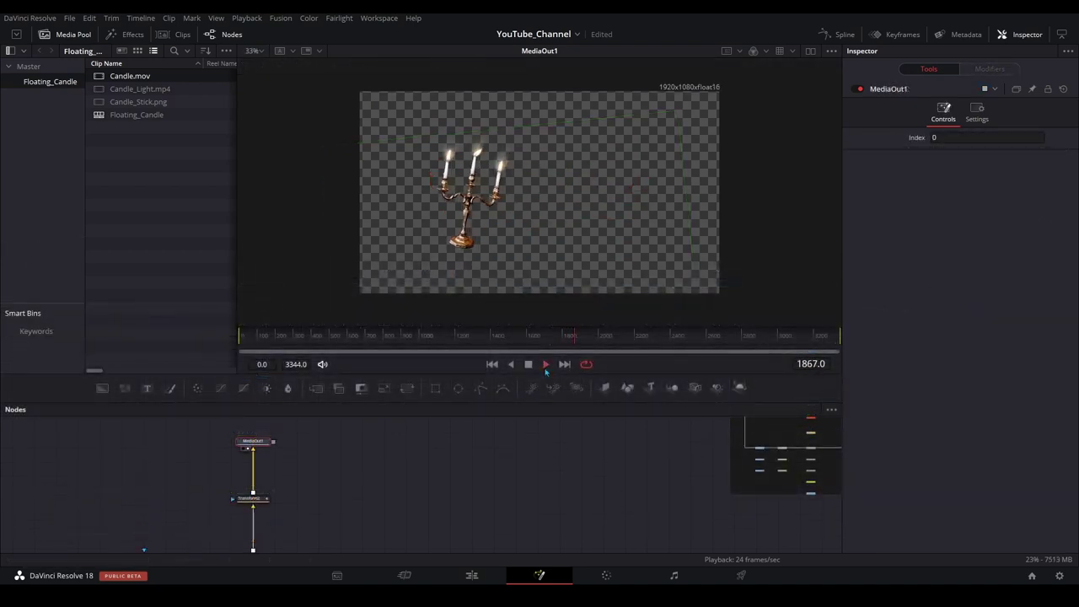
pyautogui.click(529, 364)
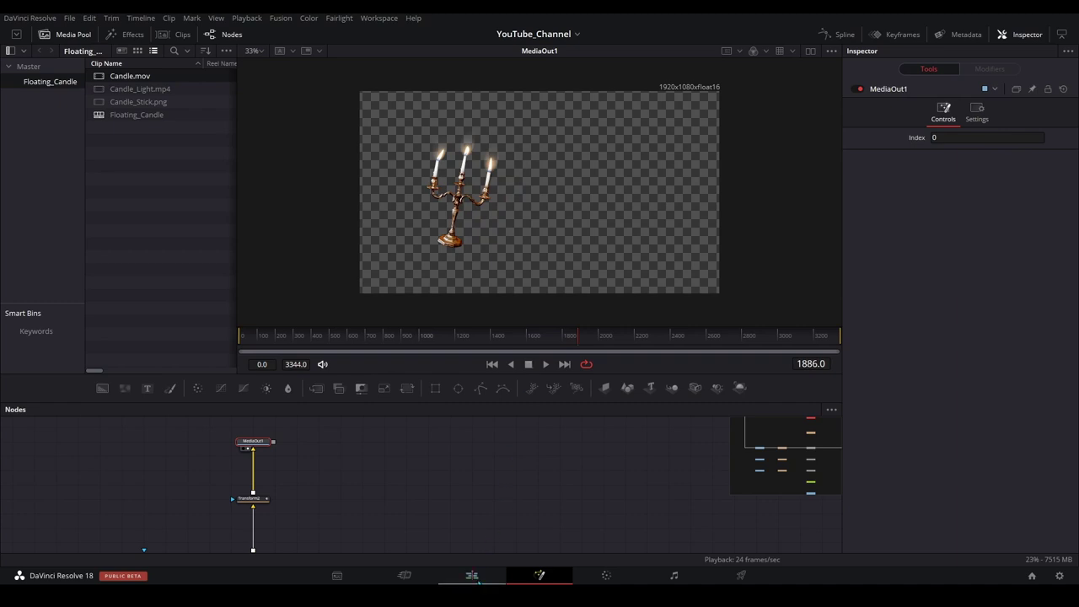
# On the Edit page, copy the Candle_Stick.png clip and paste a second one after it.
pyautogui.hotkey('shift', '4')
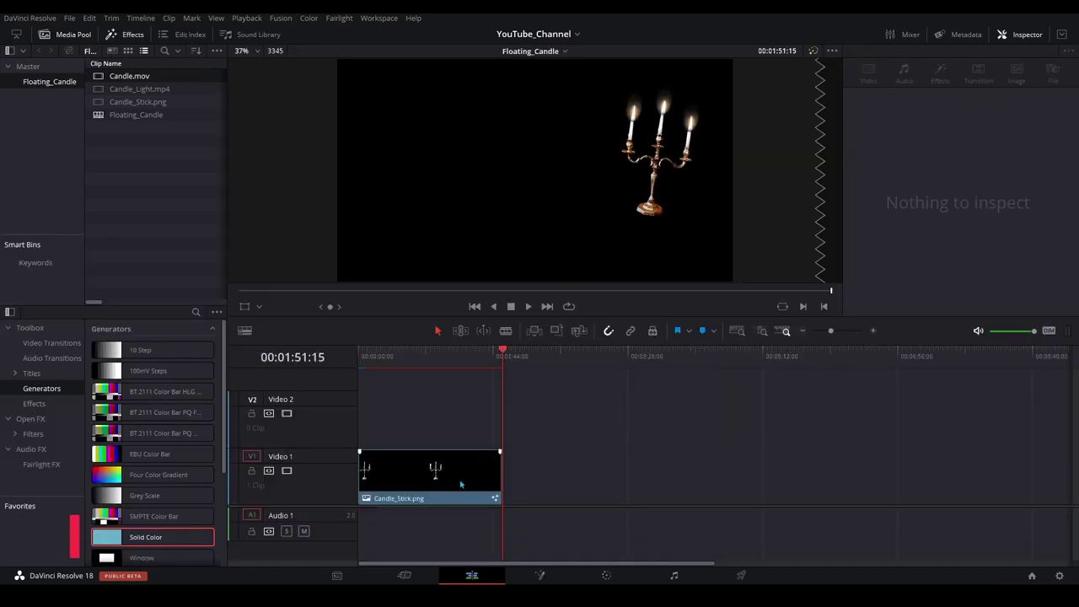
pyautogui.click(461, 485)
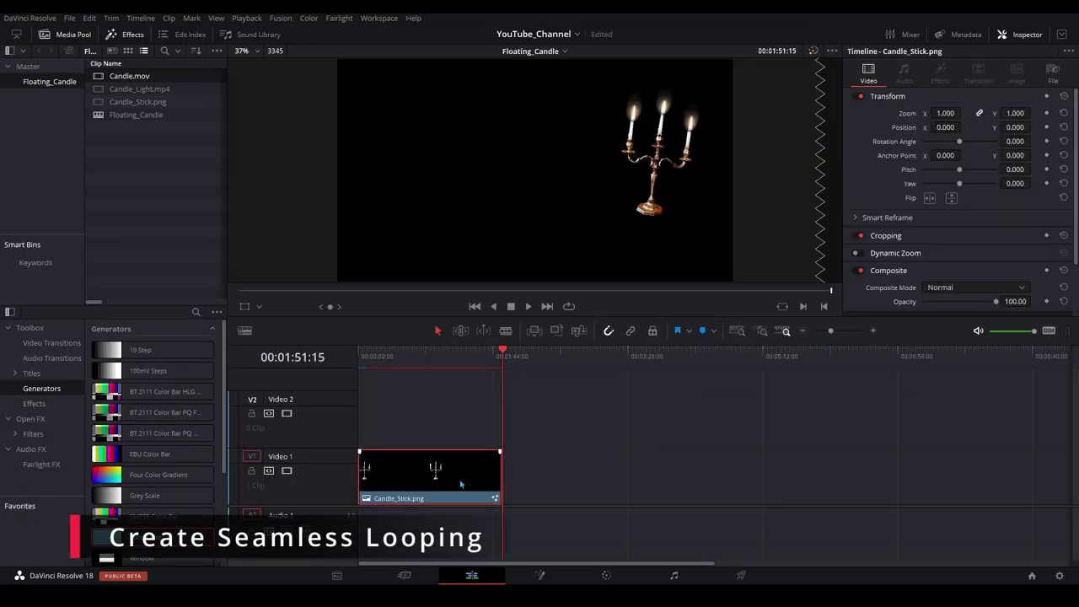
pyautogui.rightClick(461, 485)
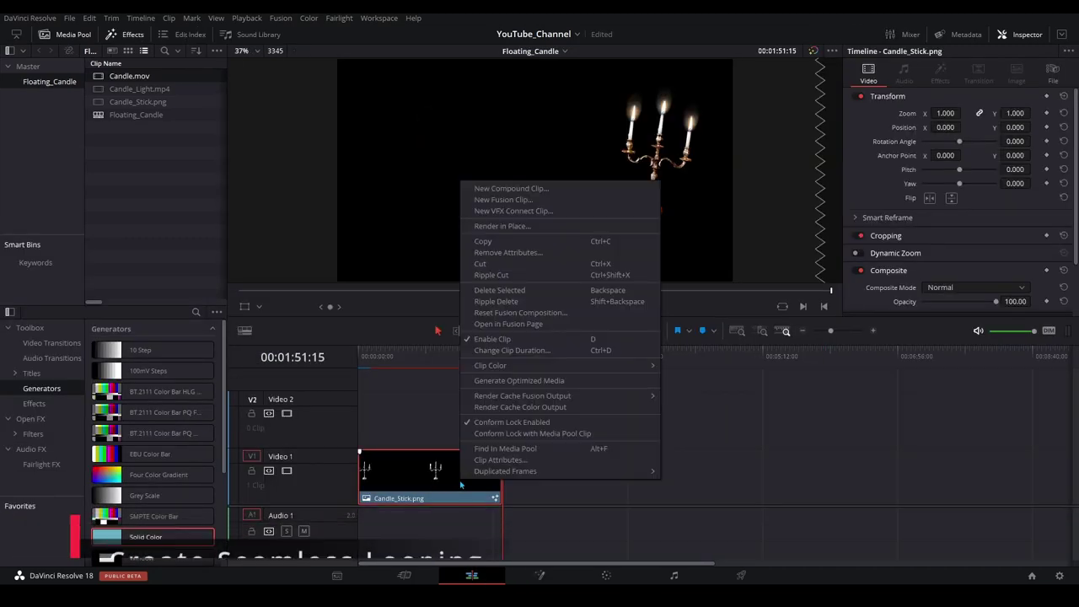
pyautogui.click(481, 248)
pyautogui.click(557, 497)
pyautogui.rightClick(556, 498)
pyautogui.click(572, 505)
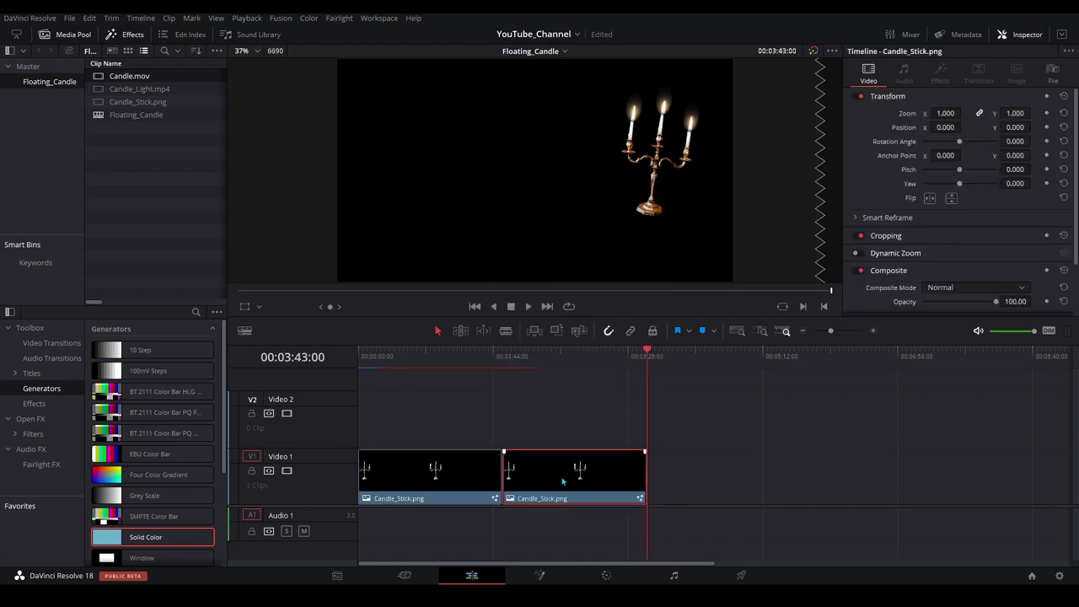
# Play back across the join of the two clips, then select the second Candle_Stick.png clip.
pyautogui.click(522, 292)
pyautogui.click(529, 310)
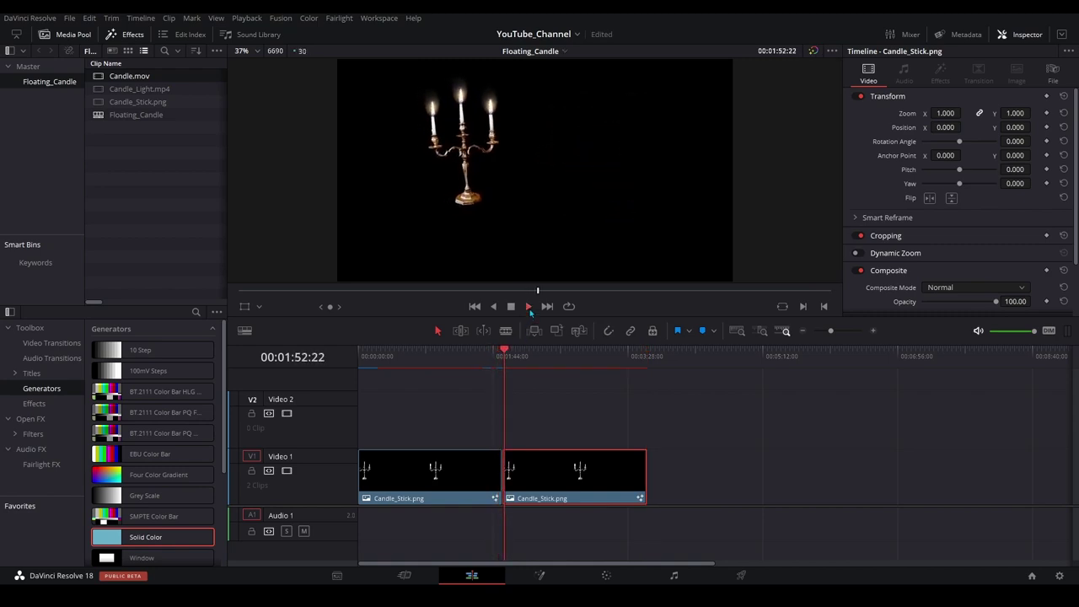
pyautogui.click(510, 307)
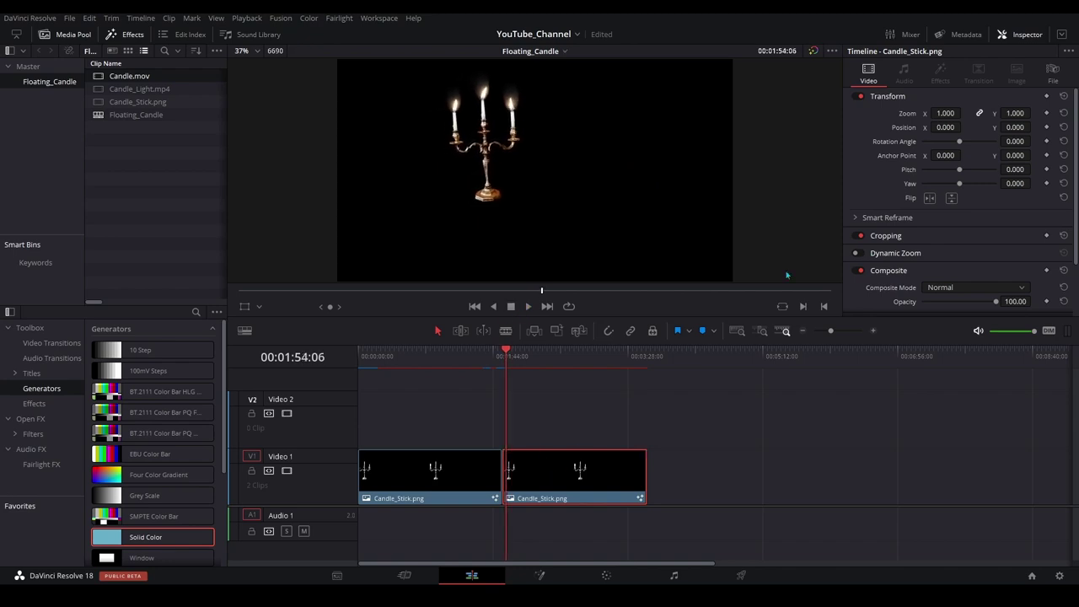
pyautogui.scroll(-2, 951, 158)
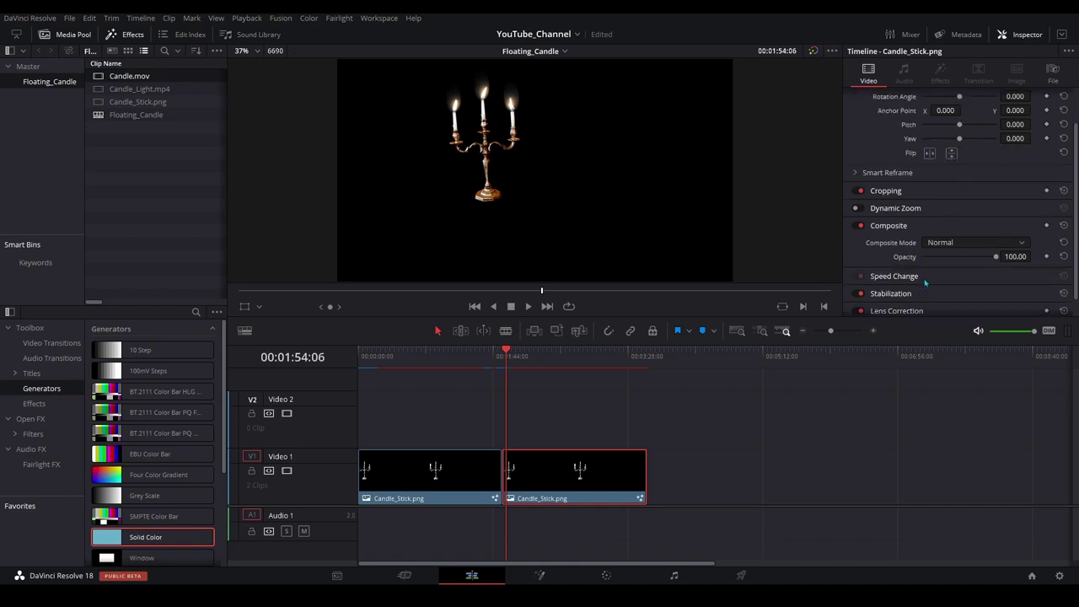
pyautogui.click(718, 438)
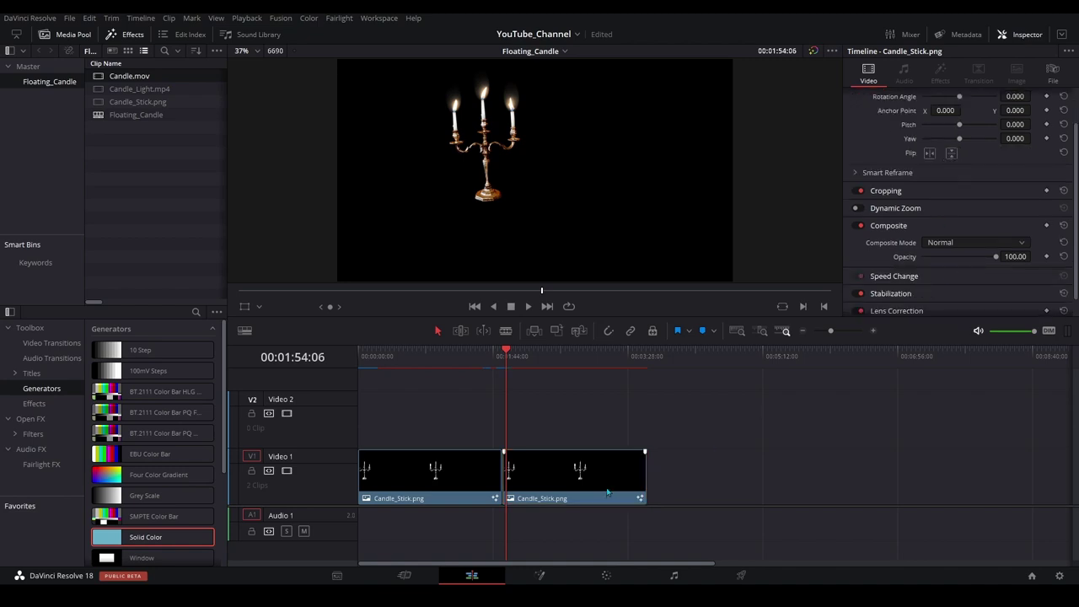
pyautogui.click(607, 489)
pyautogui.scroll(-1, 901, 283)
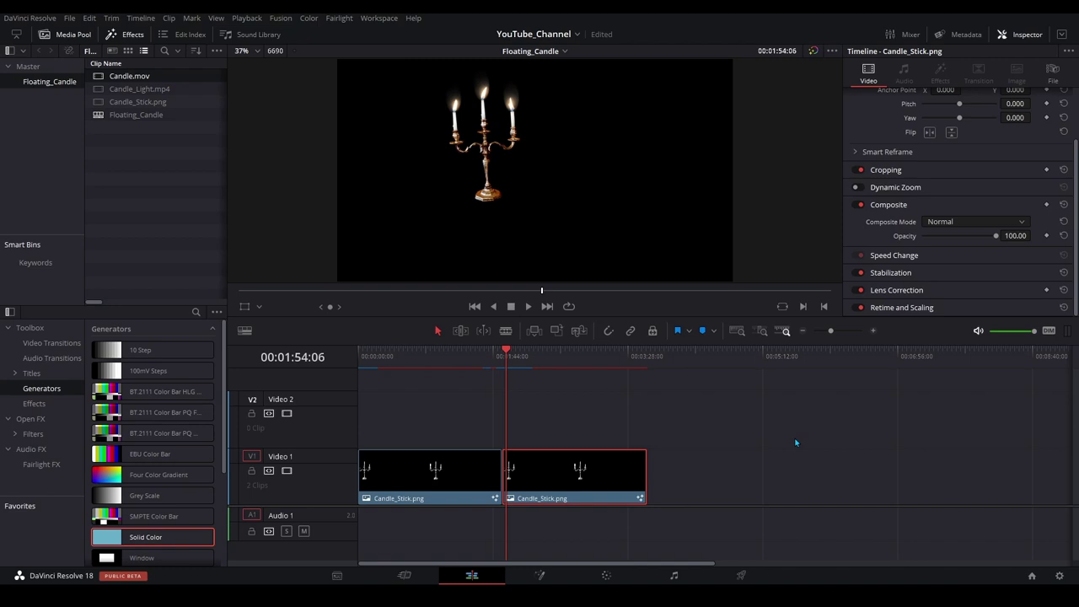
# Turn the second Candle_Stick.png clip into a compound clip named 'Reverse'.
pyautogui.click(794, 441)
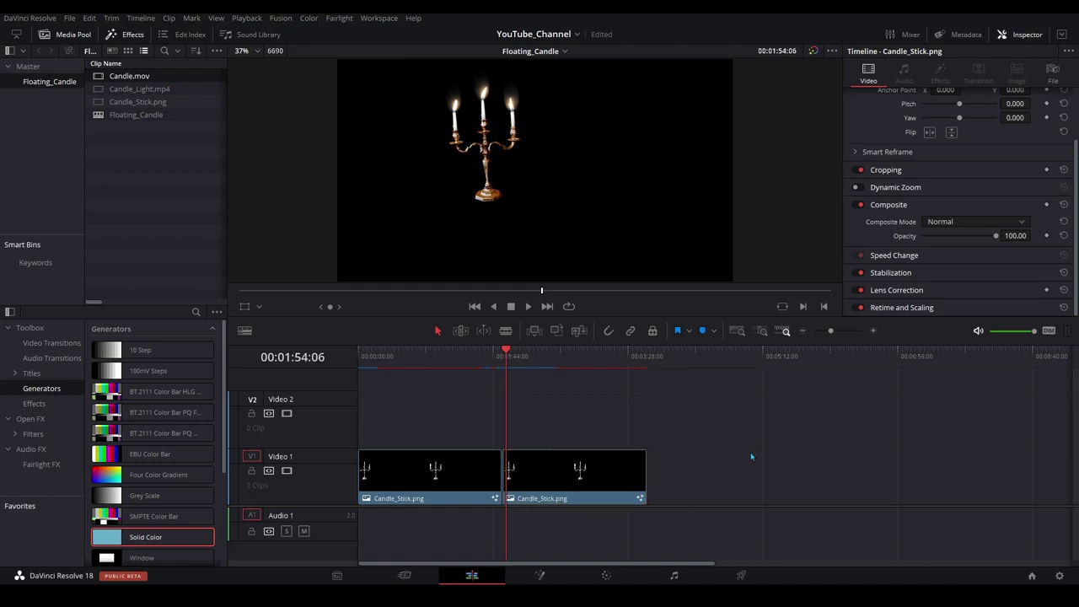
pyautogui.click(620, 466)
pyautogui.rightClick(622, 477)
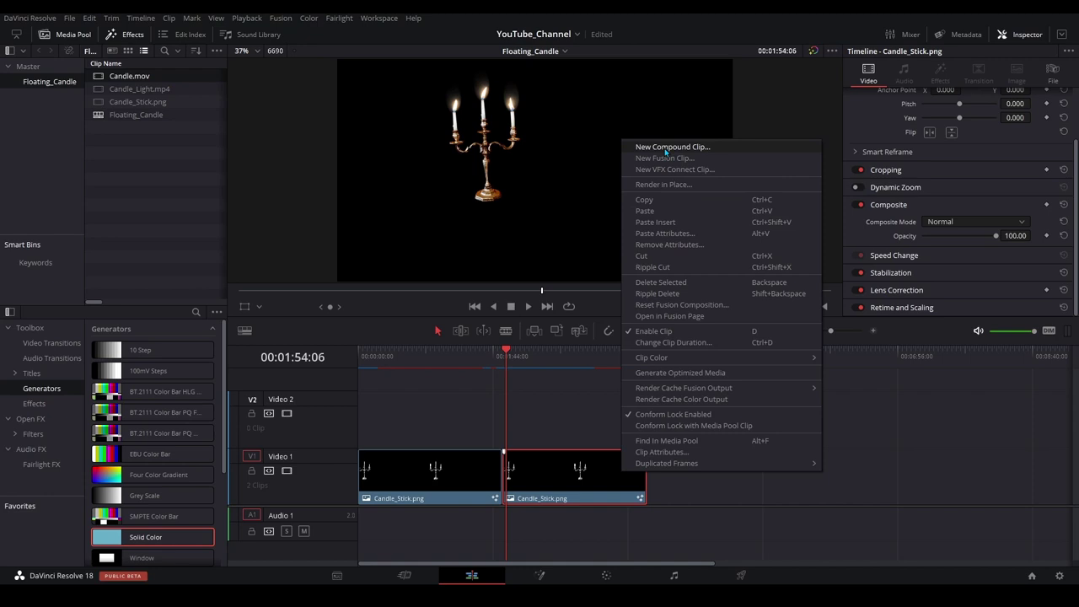
pyautogui.click(666, 147)
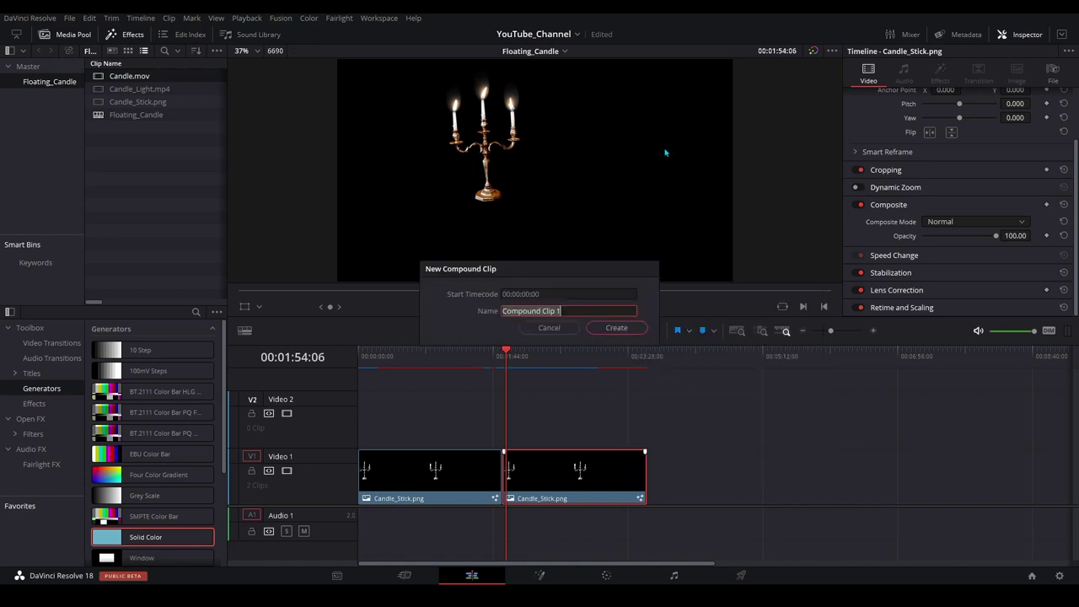
pyautogui.write('Reverse')
pyautogui.press('Return')
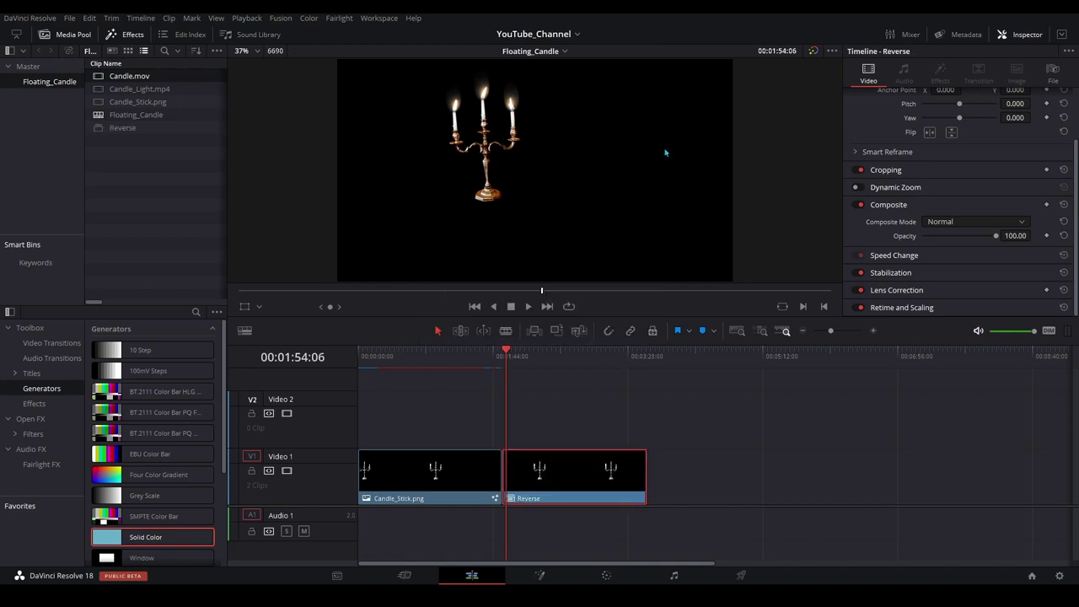
# Set the Reverse clip's speed direction to reverse and play across the forward-to-reversed join.
pyautogui.click(994, 258)
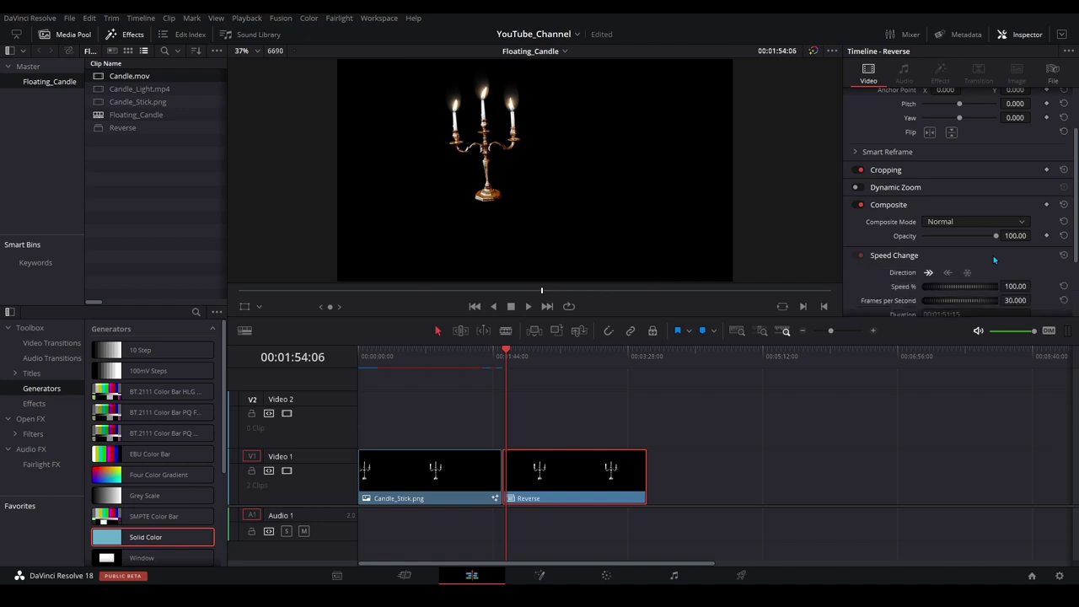
pyautogui.scroll(-2, 994, 260)
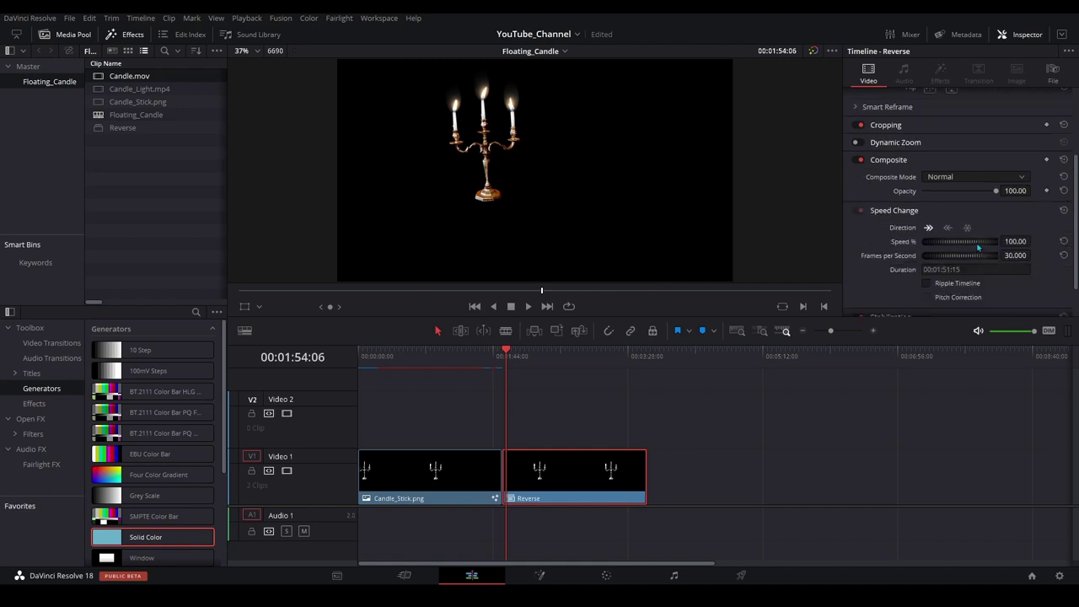
pyautogui.click(951, 228)
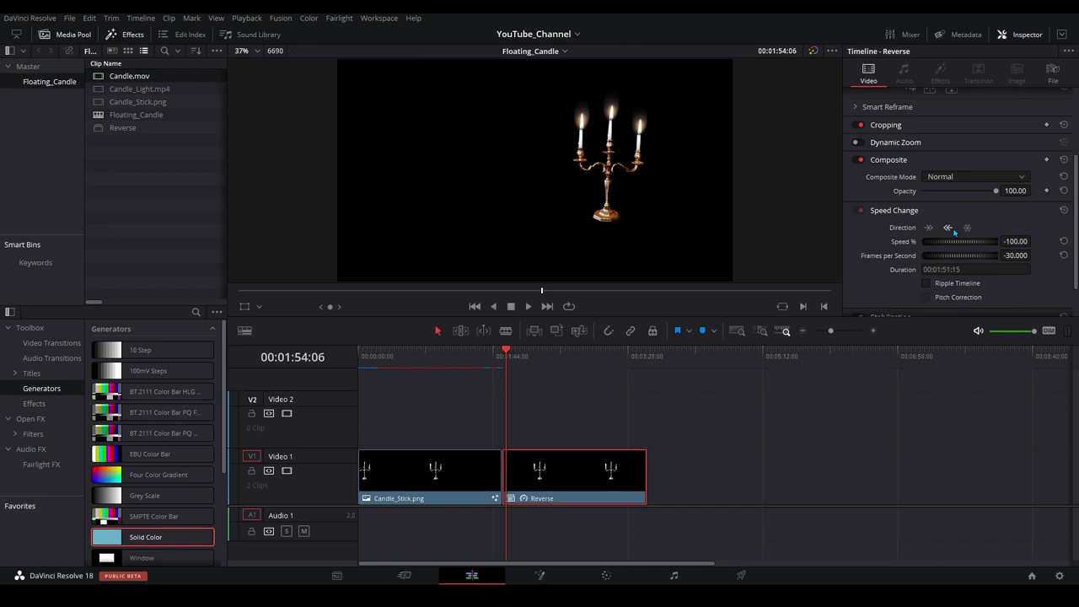
pyautogui.click(496, 355)
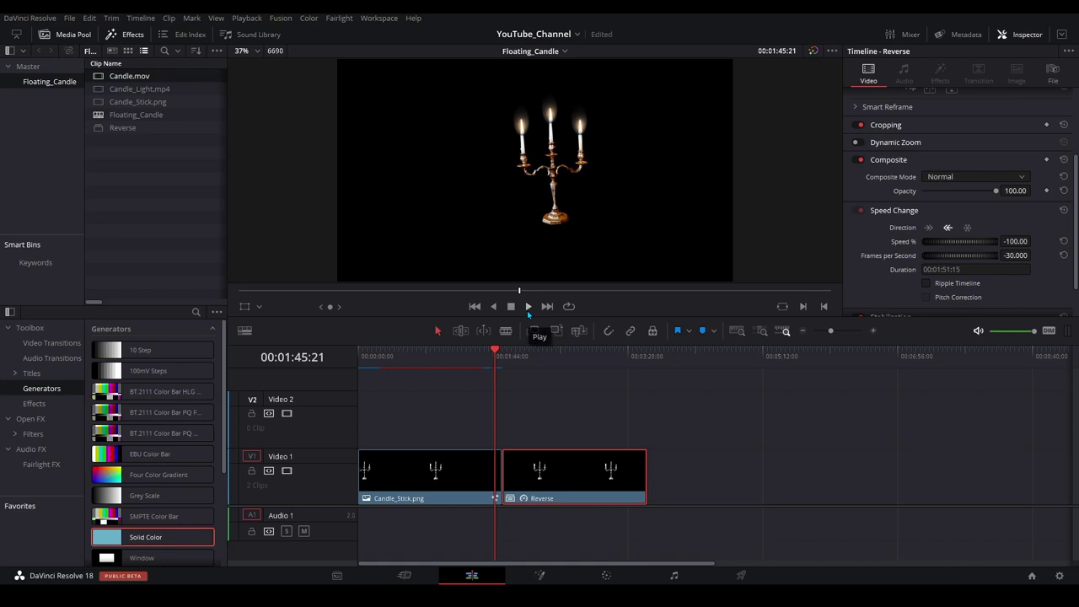
pyautogui.click(528, 308)
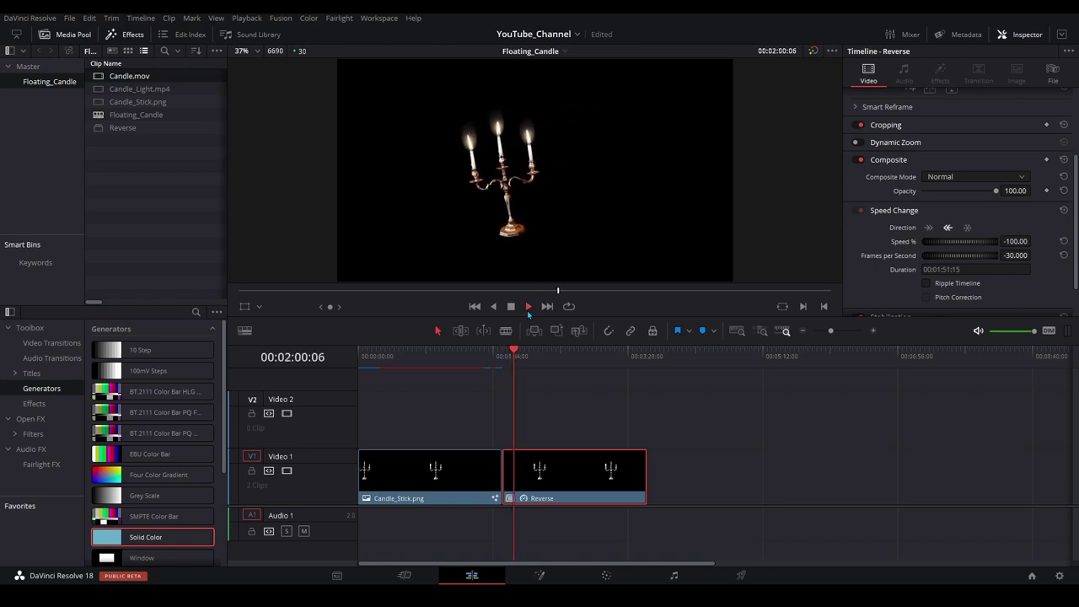
# Copy the Candle_Stick.png clip and paste it after the Reverse clip.
pyautogui.click(528, 308)
pyautogui.click(444, 477)
pyautogui.rightClick(444, 477)
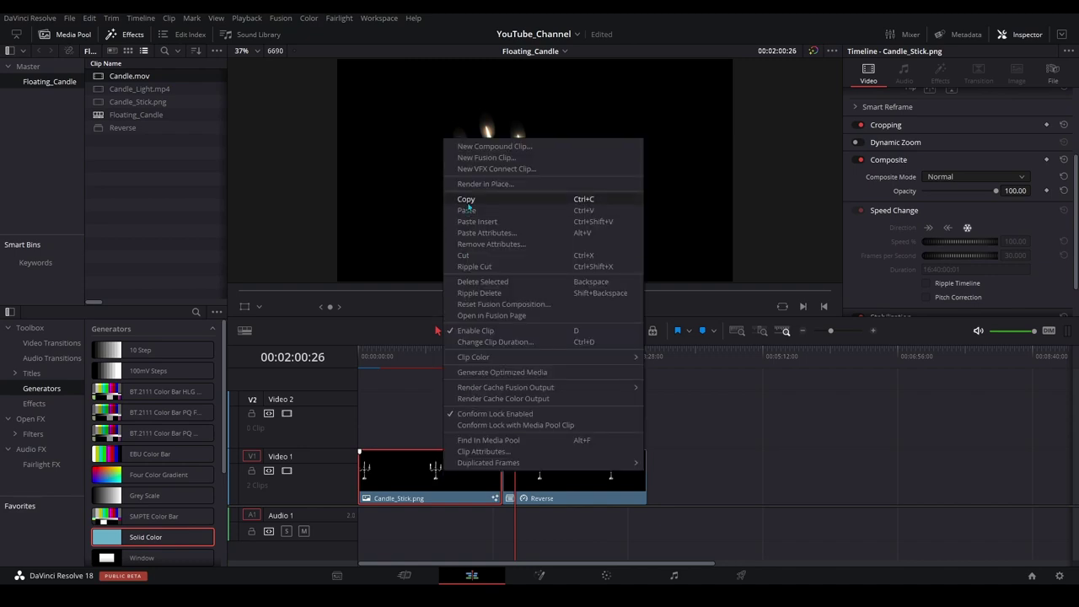
pyautogui.click(505, 210)
pyautogui.click(650, 354)
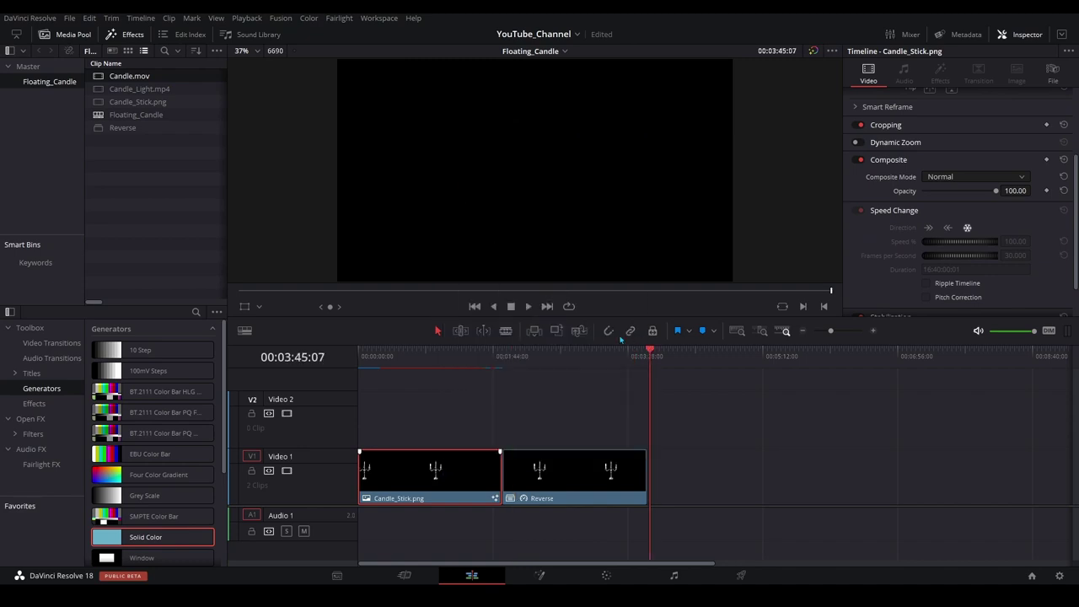
pyautogui.click(647, 353)
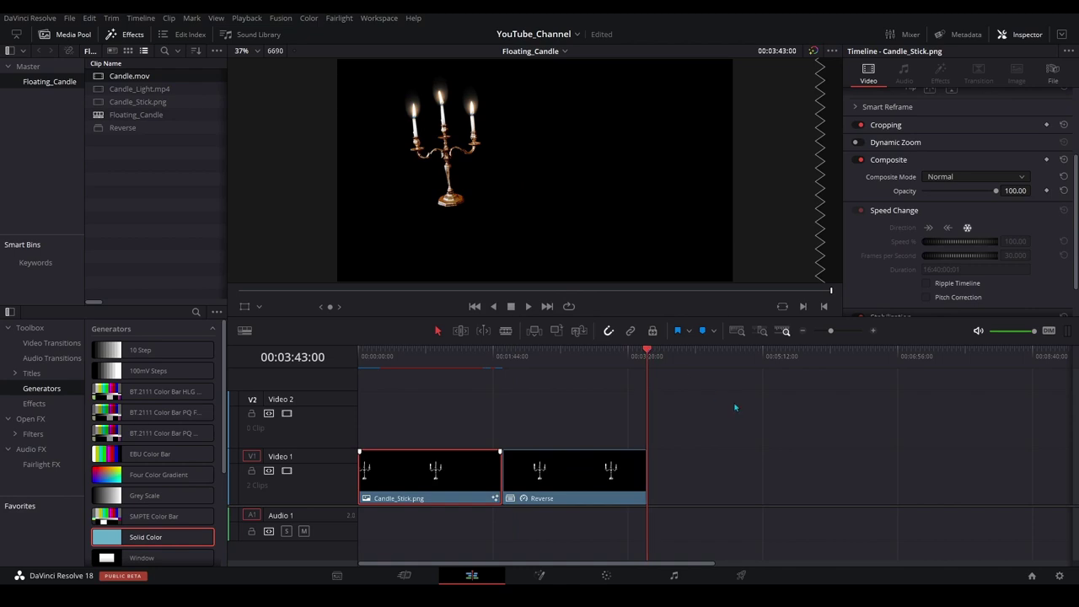
pyautogui.click(686, 466)
pyautogui.hotkey('ctrl', 'v')
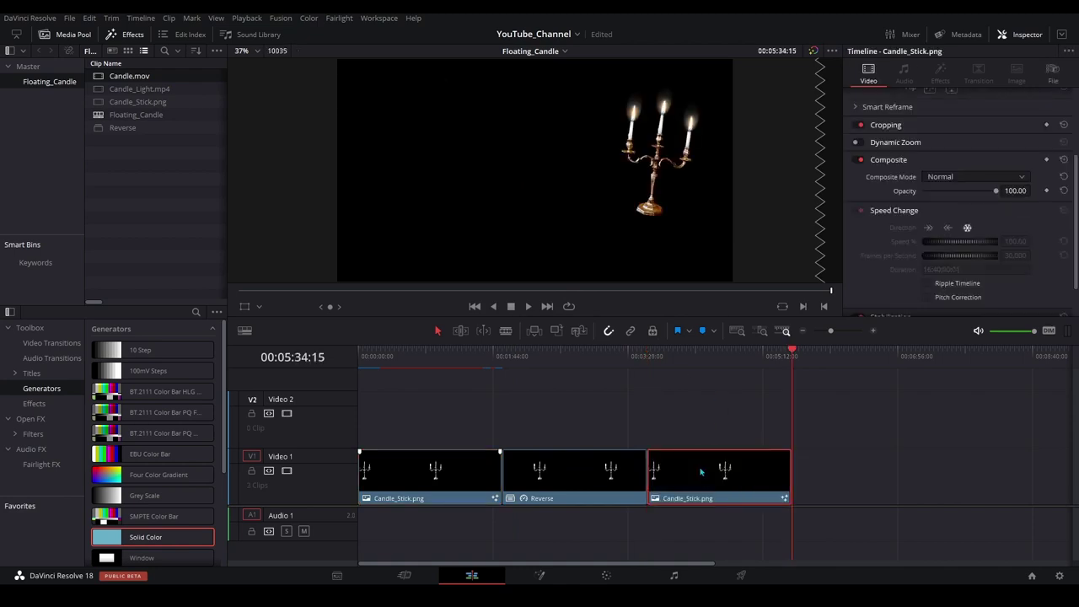
# Paste a copy of the Reverse clip at the end, then scrub from 02:00:12 to 05:34:15.
pyautogui.rightClick(584, 470)
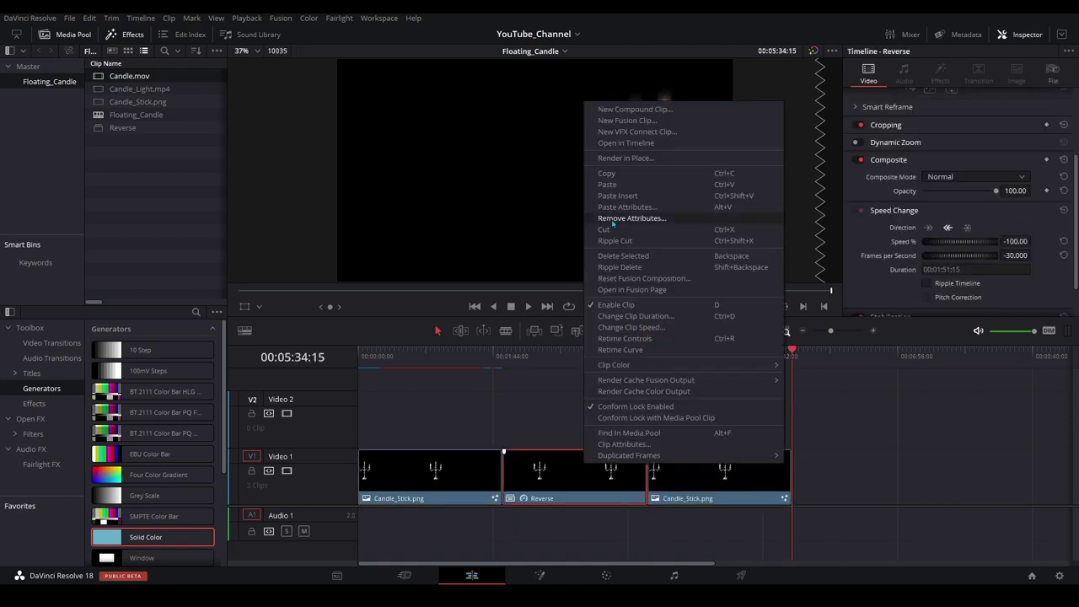
pyautogui.click(613, 174)
pyautogui.click(822, 468)
pyautogui.hotkey('ctrl', 'v')
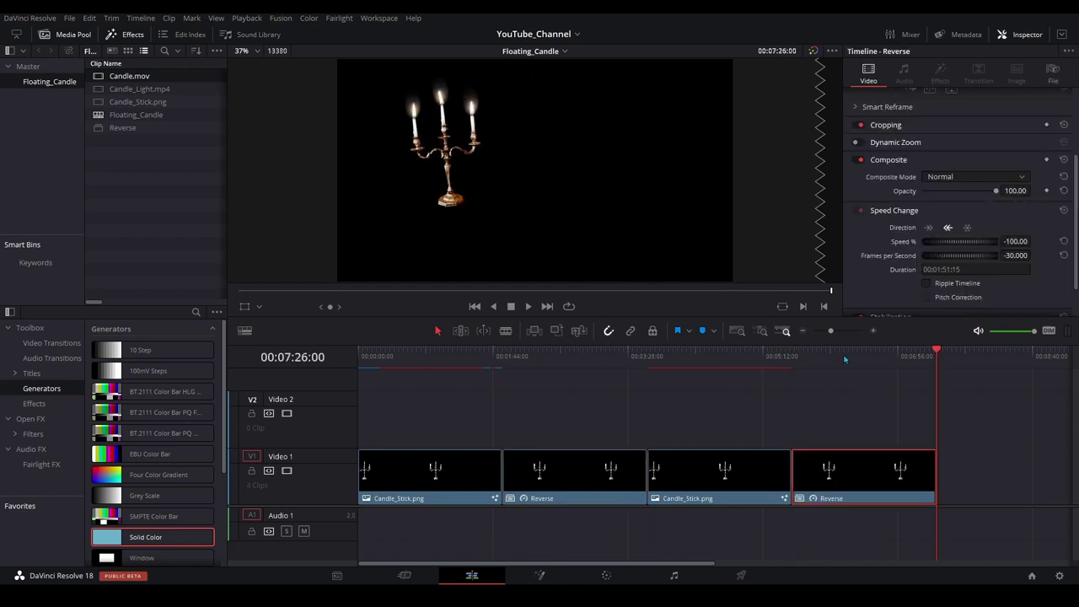
pyautogui.click(489, 352)
pyautogui.click(515, 353)
pyautogui.moveTo(515, 353); pyautogui.dragTo(784, 359)
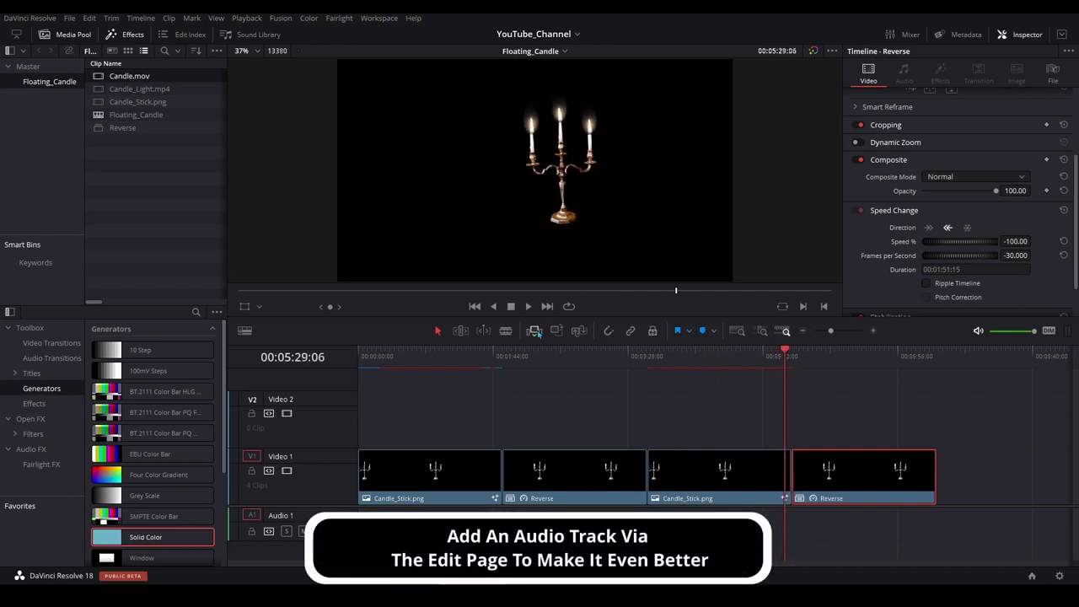
pyautogui.click(528, 307)
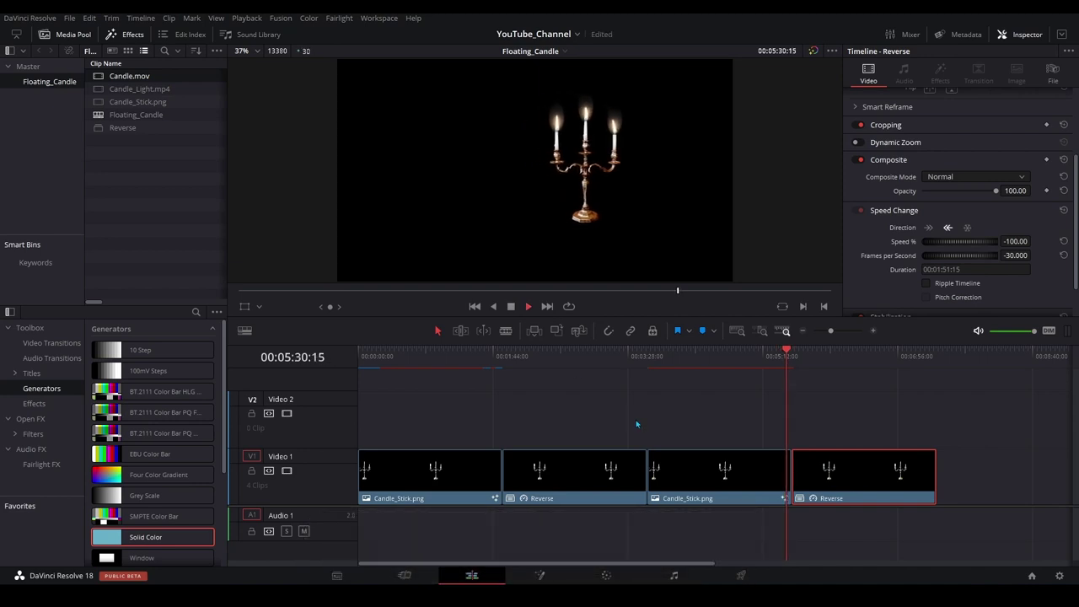